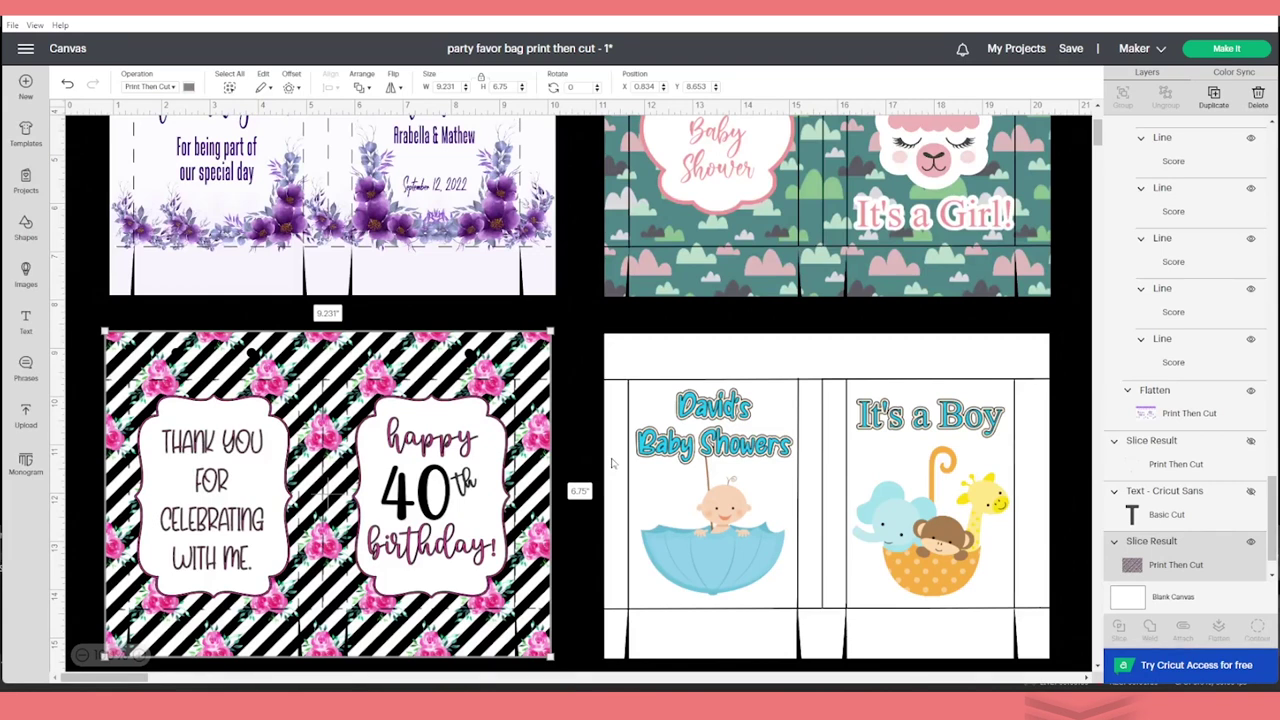
- In a new project, upload the image file "CANDY BAG for Cricut SVG letter size" and add it to the canvas
click(26, 85)
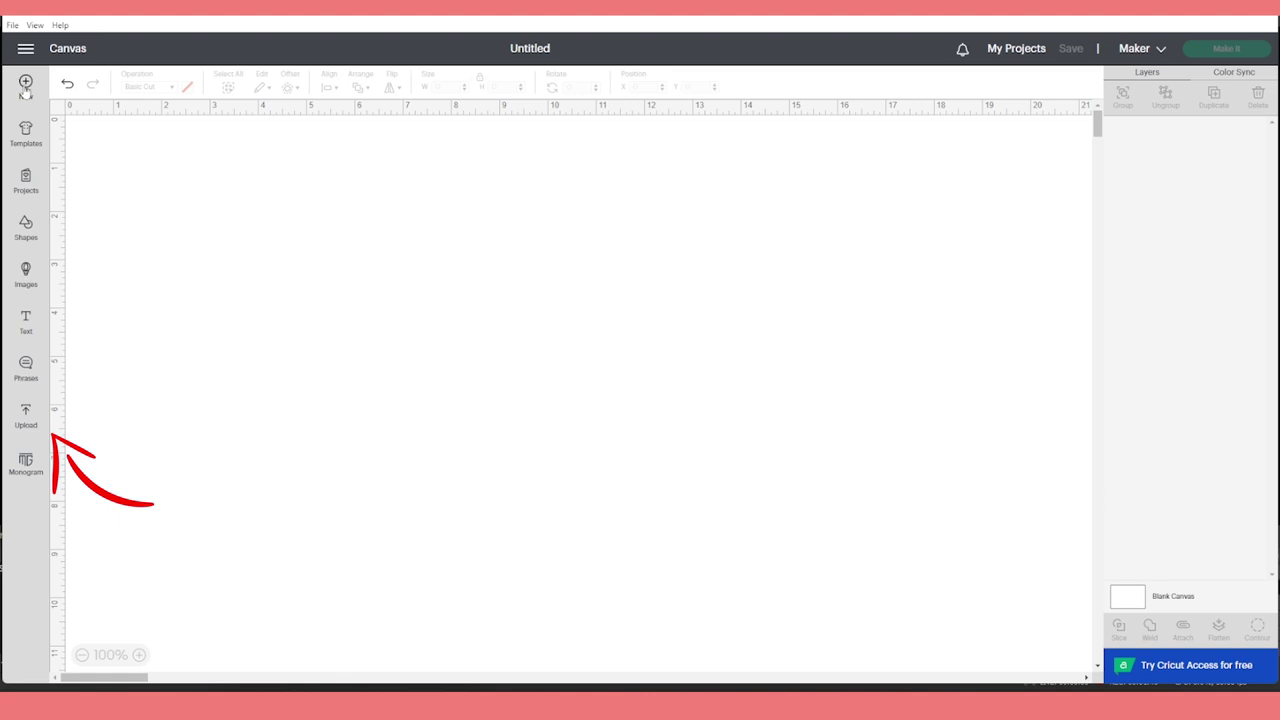
click(26, 416)
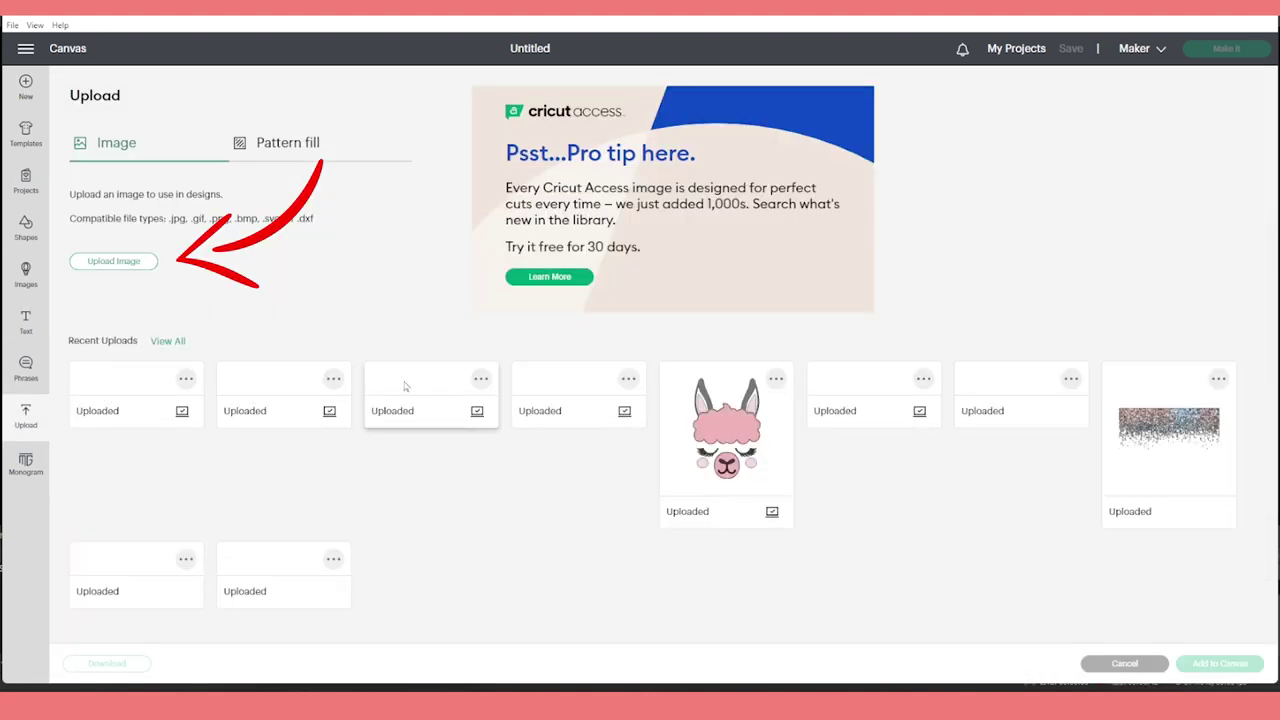
click(113, 265)
click(659, 357)
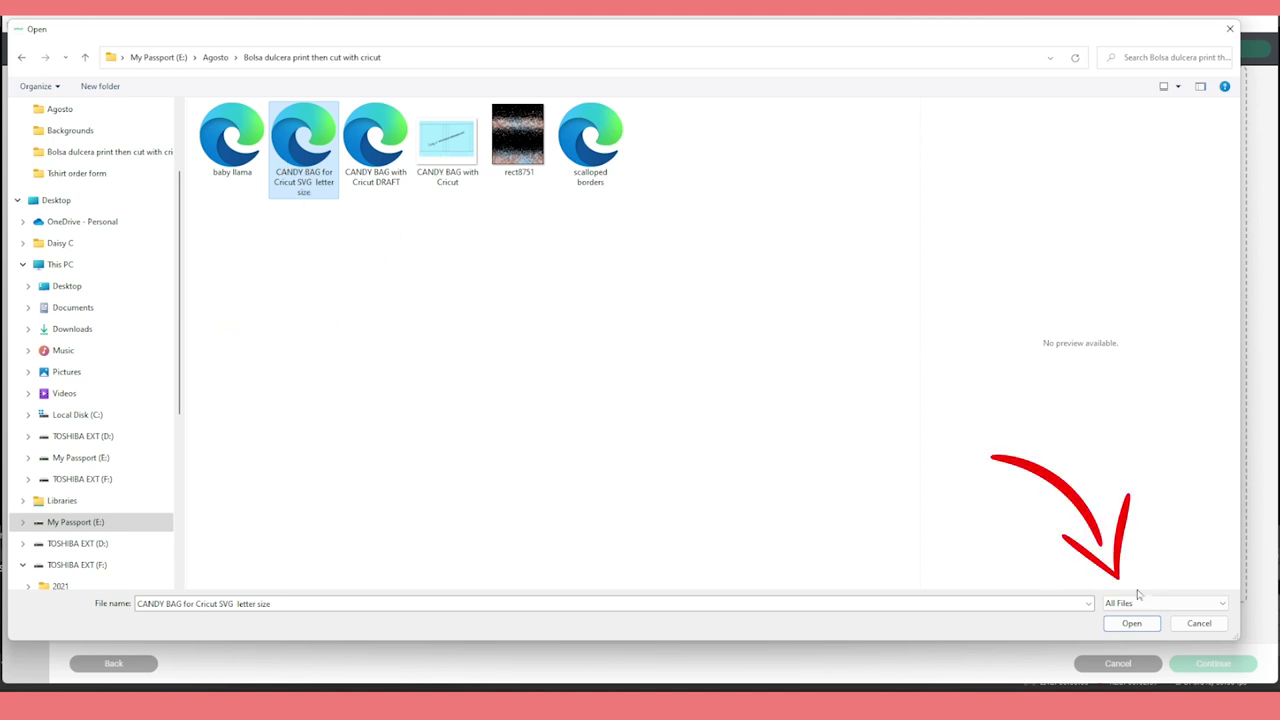
click(1130, 624)
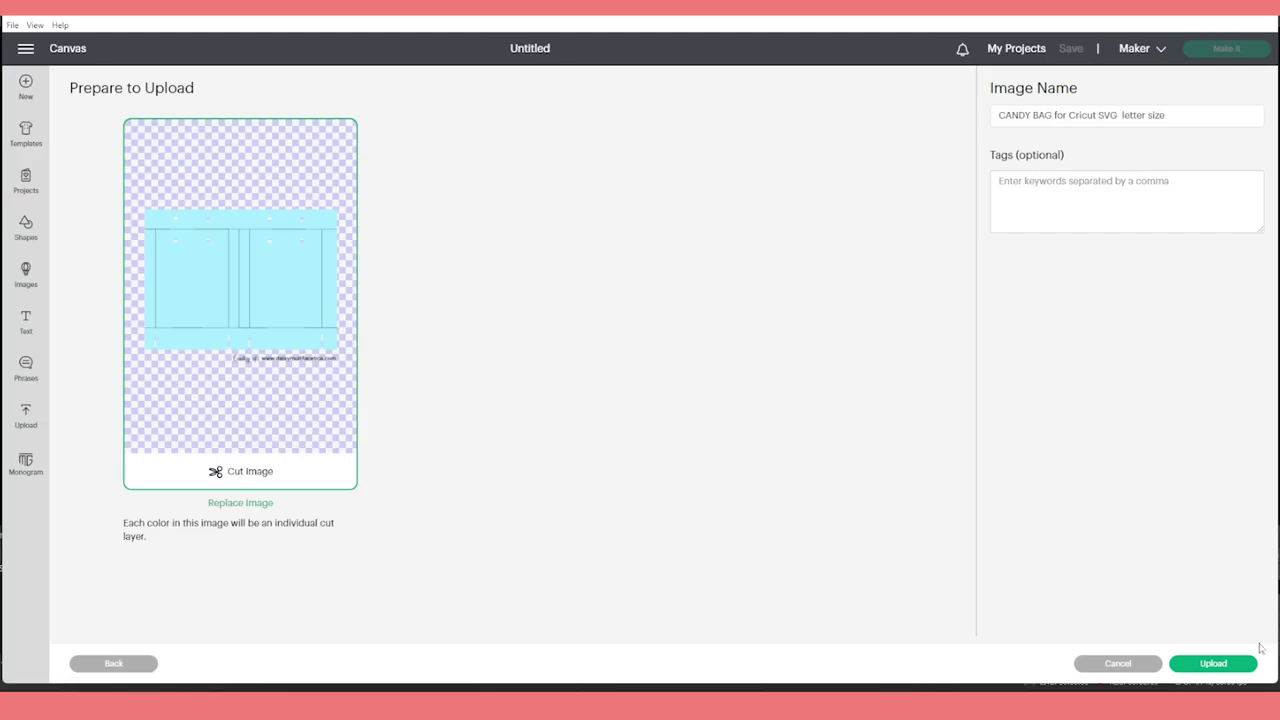
click(1229, 666)
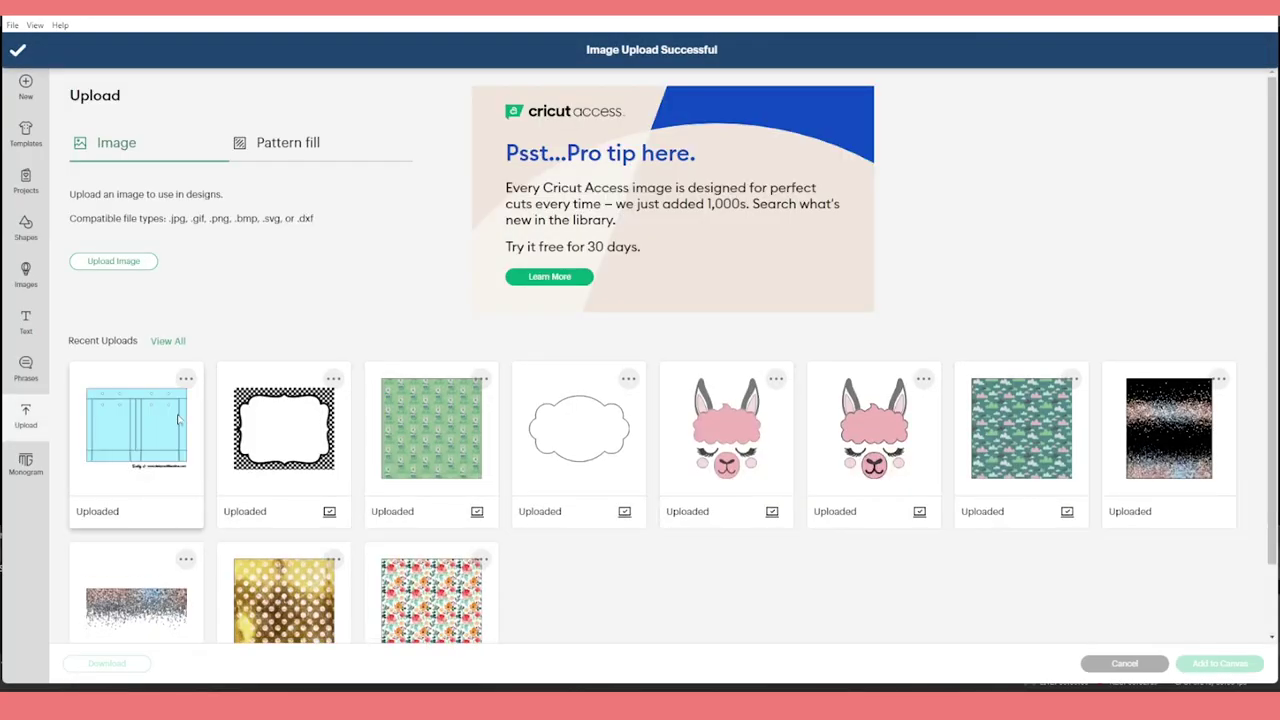
click(116, 463)
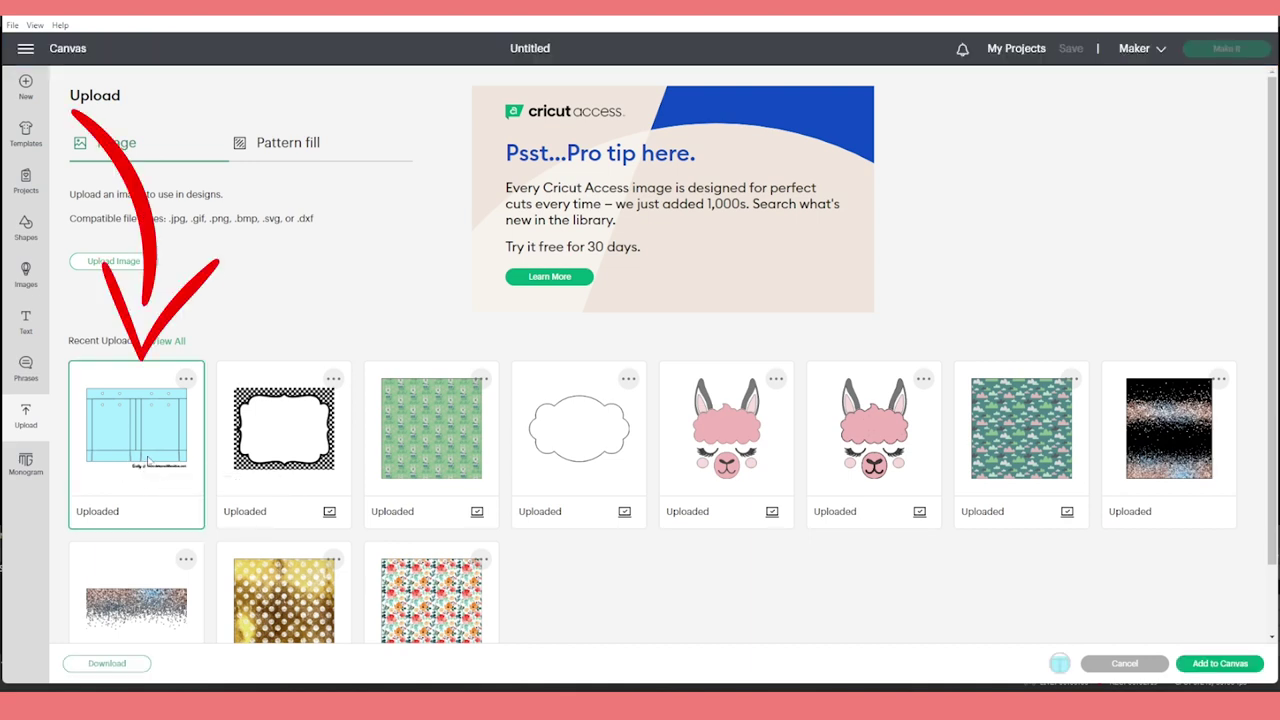
click(1220, 664)
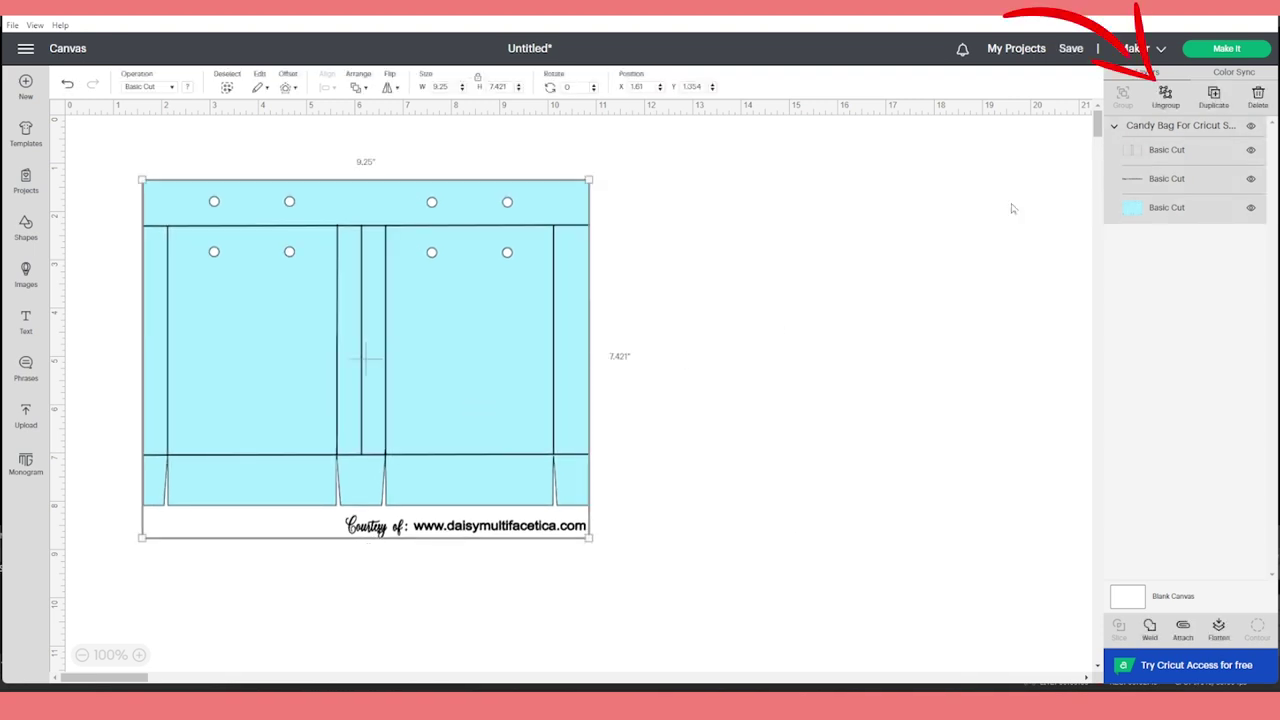
- Ungroup the candy bag template and hide its courtesy text layer
click(1167, 100)
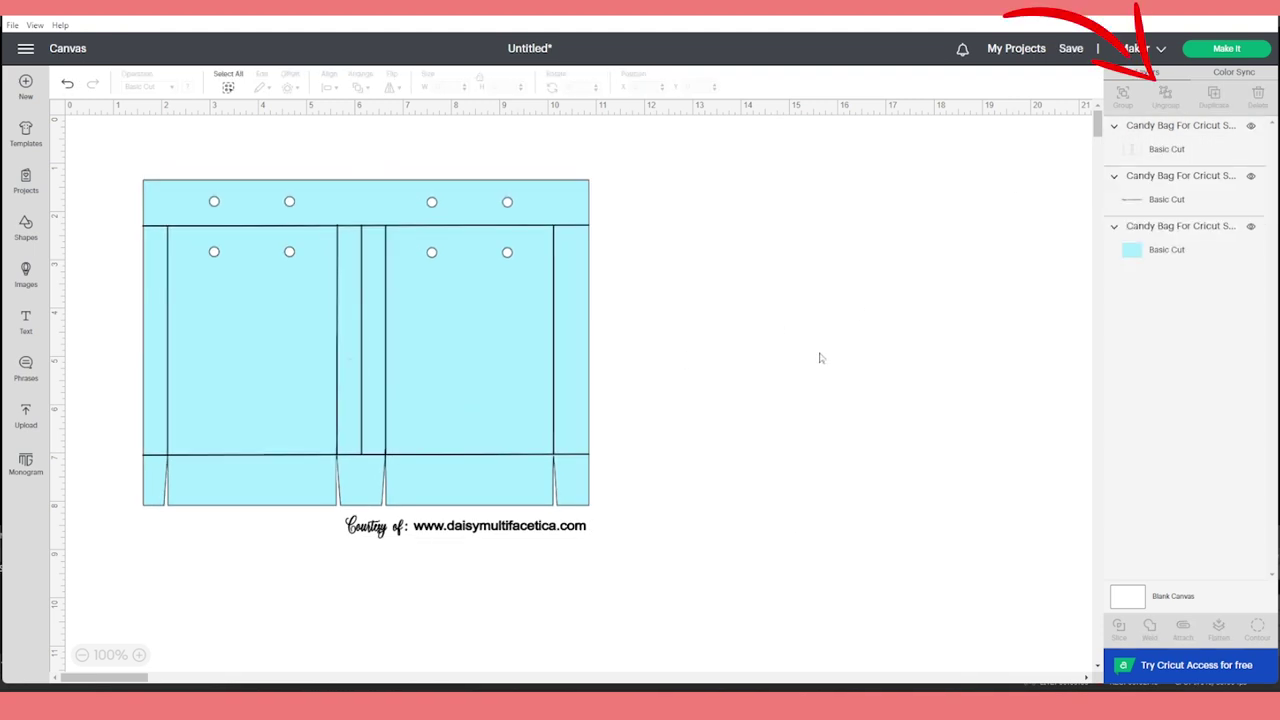
click(537, 531)
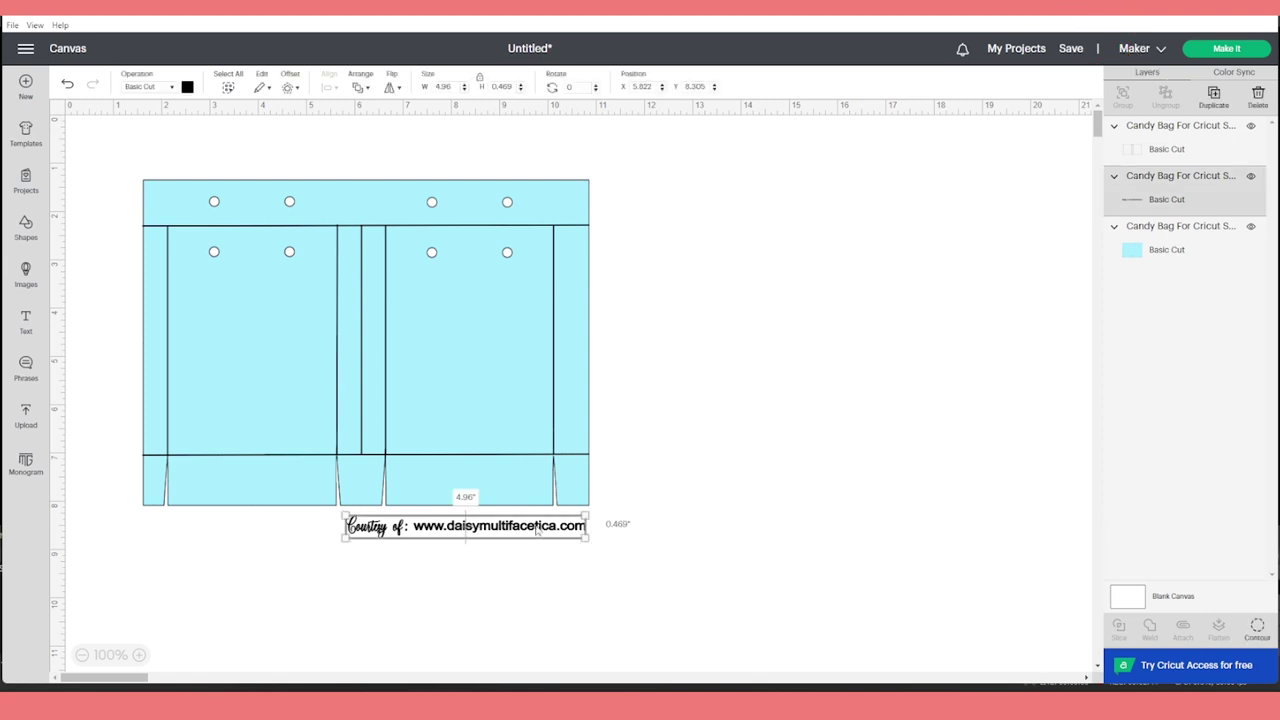
click(1250, 176)
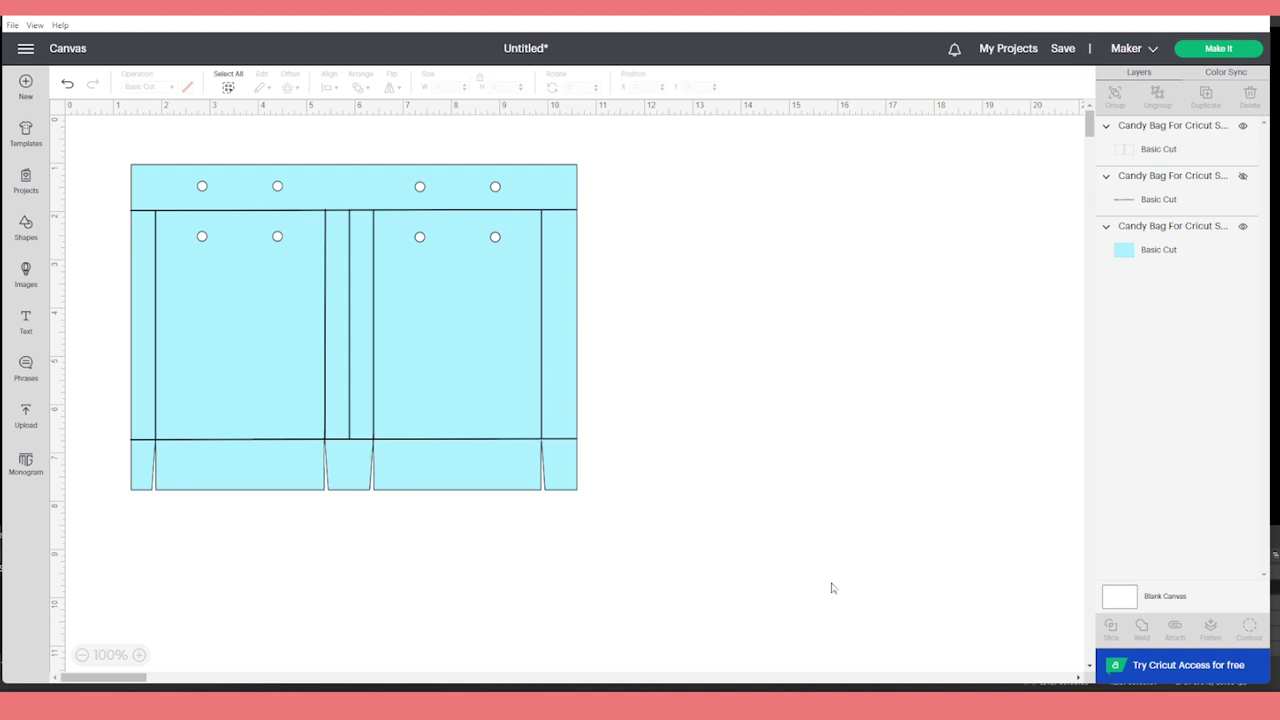
- Set the height of the whole visible bag template to 6.75 inches, keeping its proportions
key(ctrl+a)
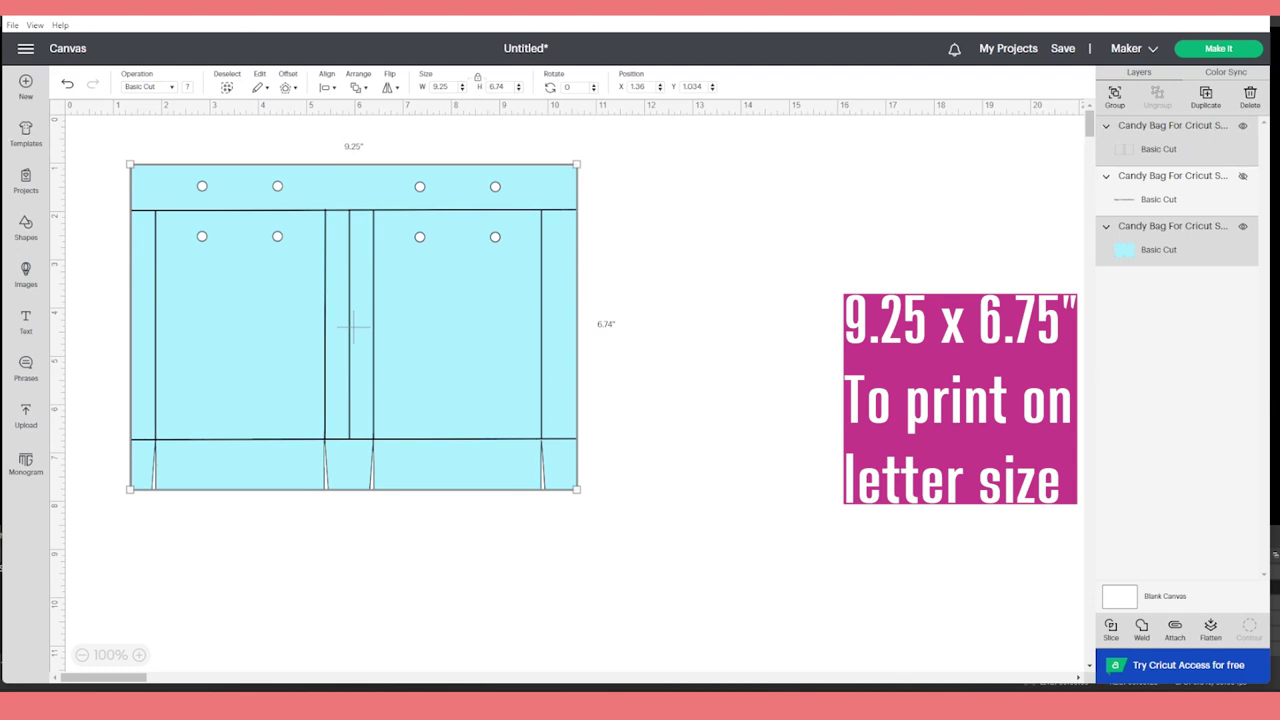
drag(503, 87, 498, 87)
key(Return)
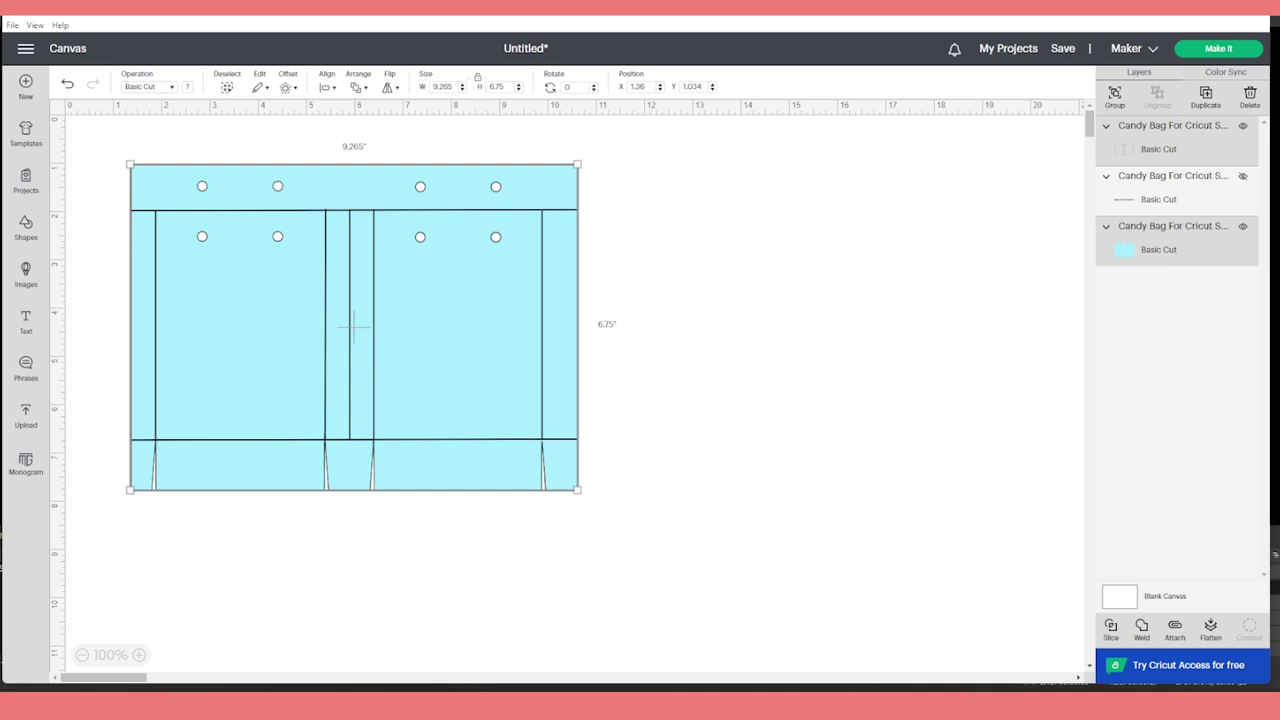
drag(407, 340, 465, 371)
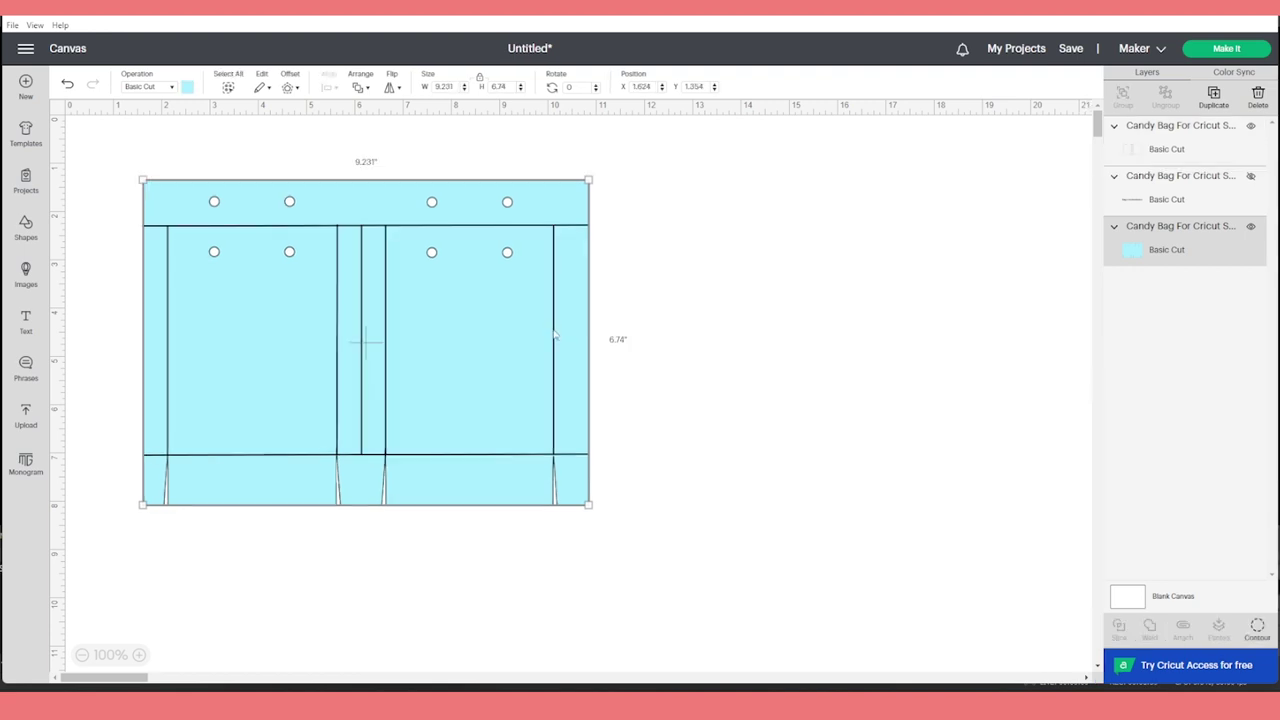
- Move the fold lines off the cyan bag shape to its right and change their operation to Score
drag(555, 336, 1014, 336)
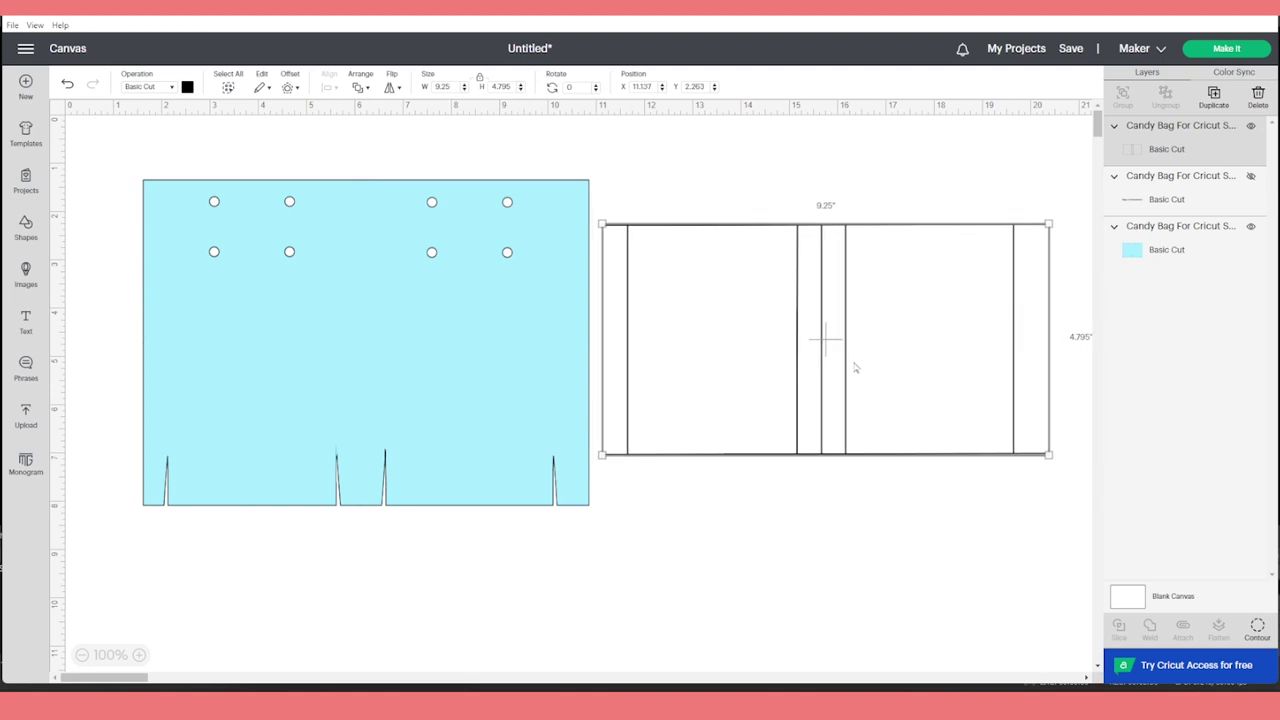
click(802, 200)
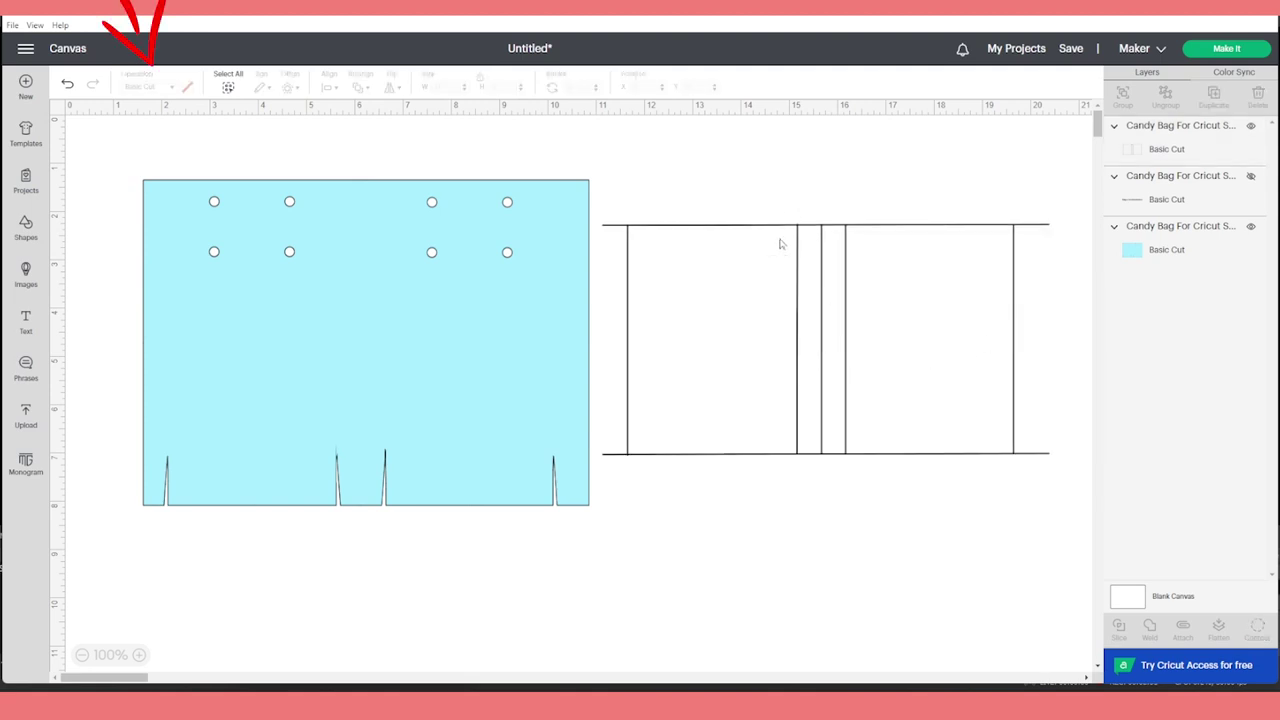
click(799, 231)
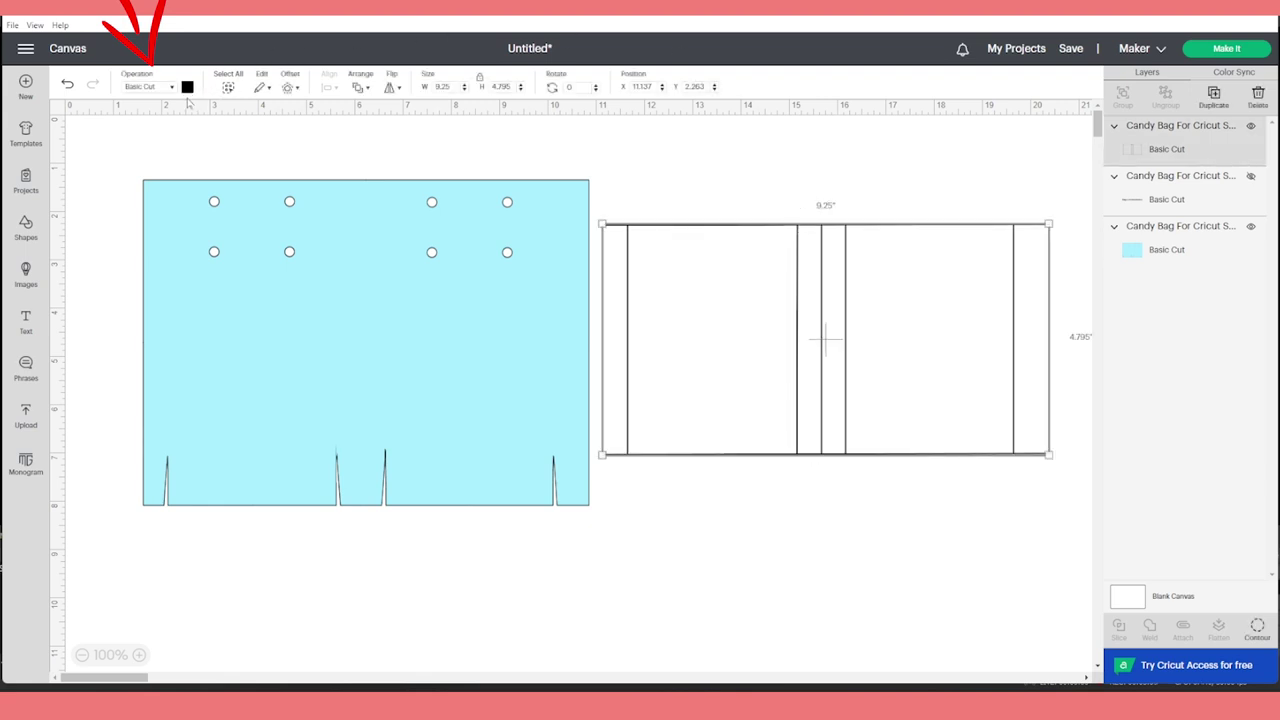
click(172, 89)
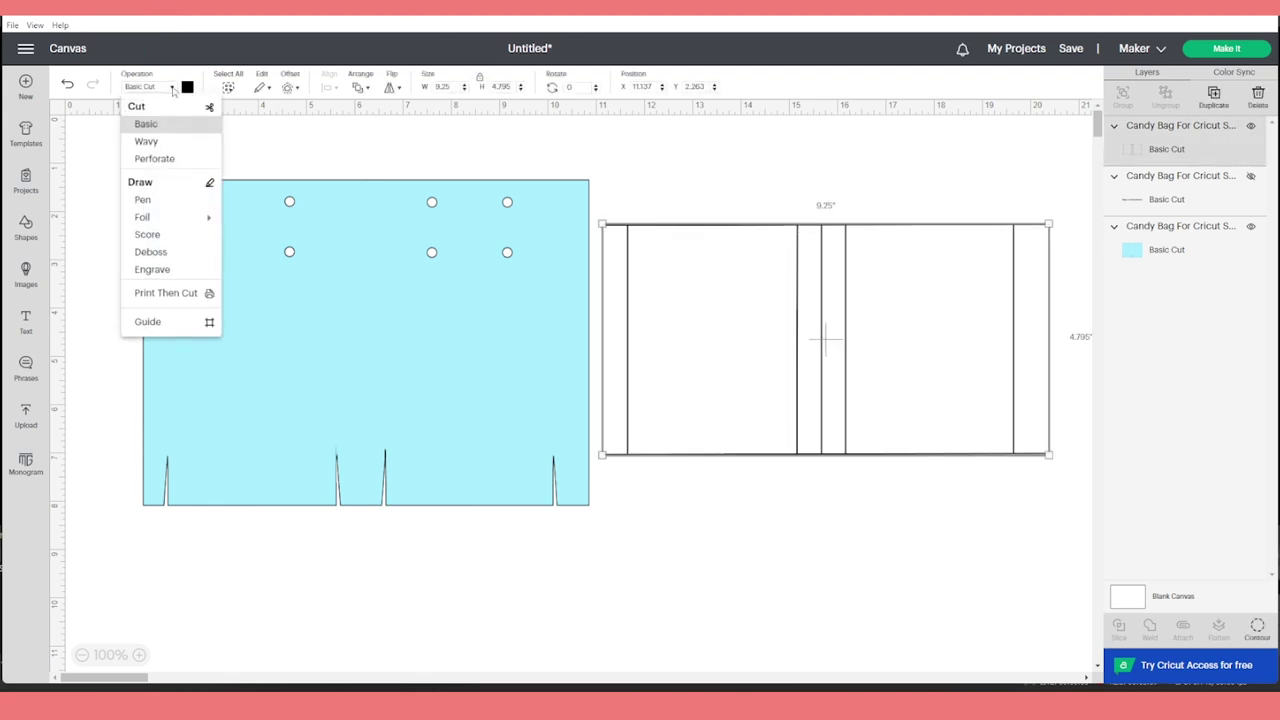
click(147, 234)
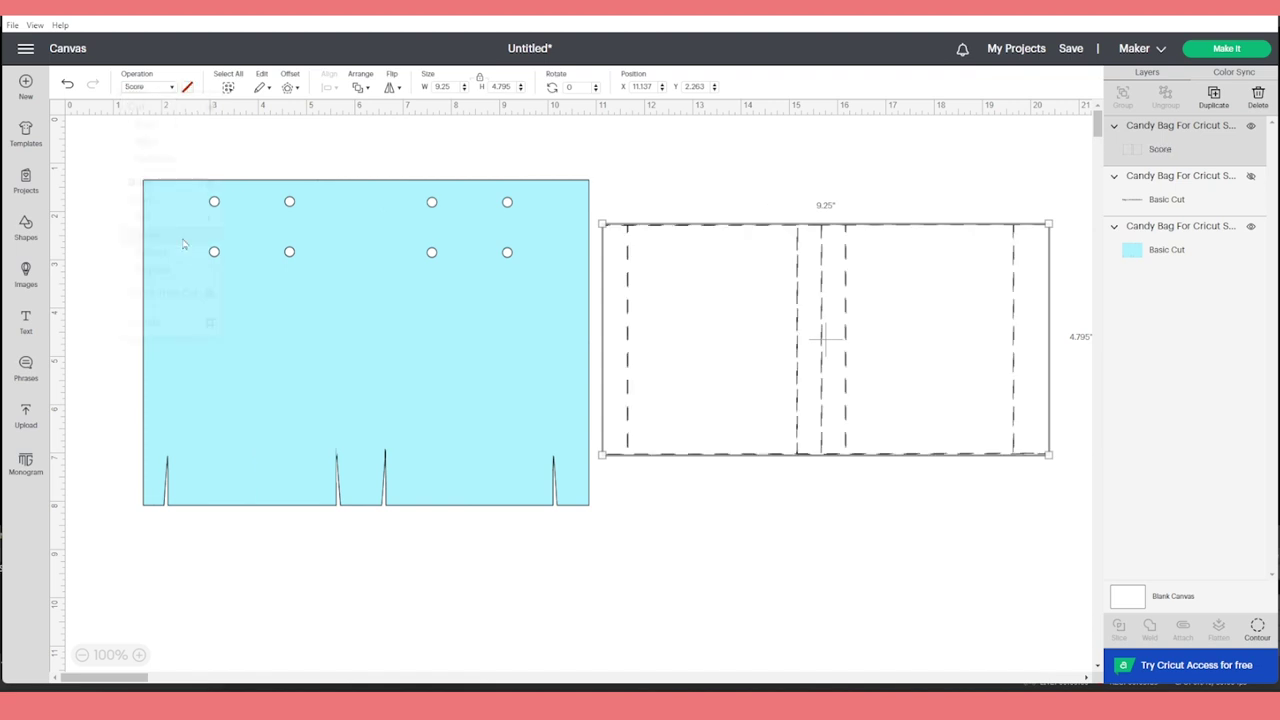
- Move the score lines farther right of the bag shape and reposition the cyan shape on the canvas
drag(846, 440, 846, 433)
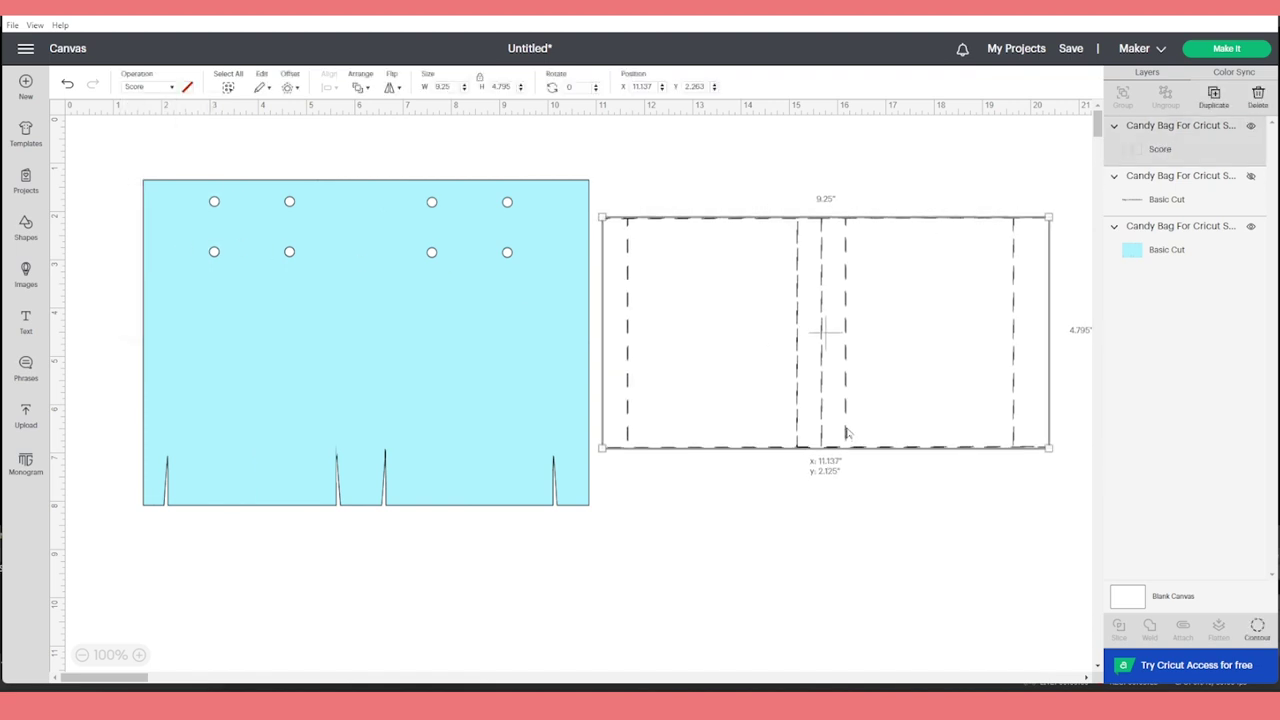
key(ctrl+z)
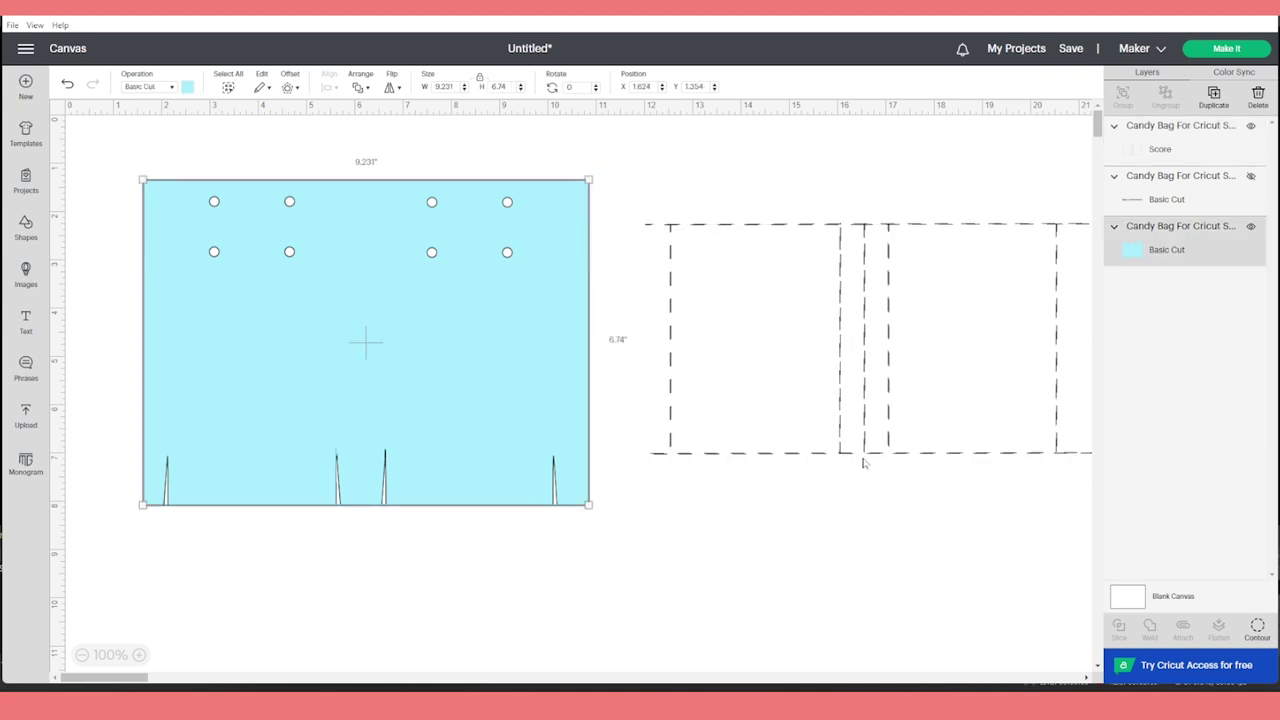
click(866, 452)
click(489, 391)
drag(423, 289, 427, 305)
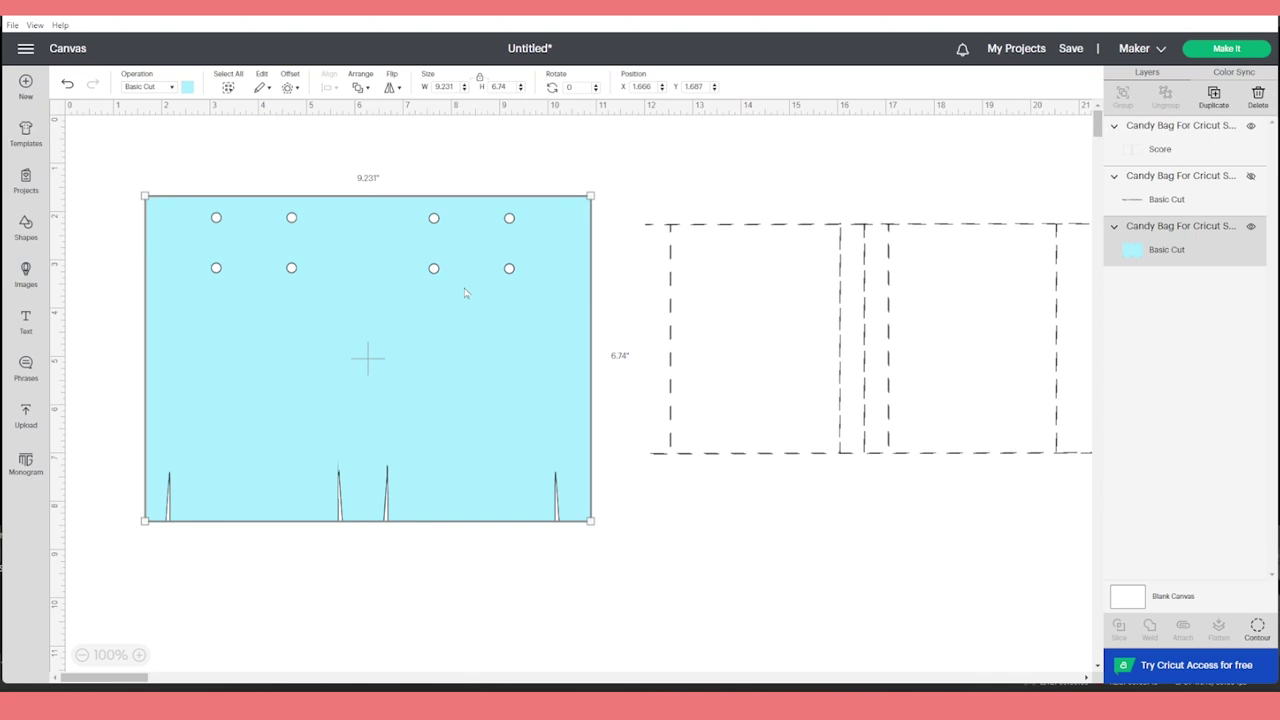
drag(465, 293, 447, 278)
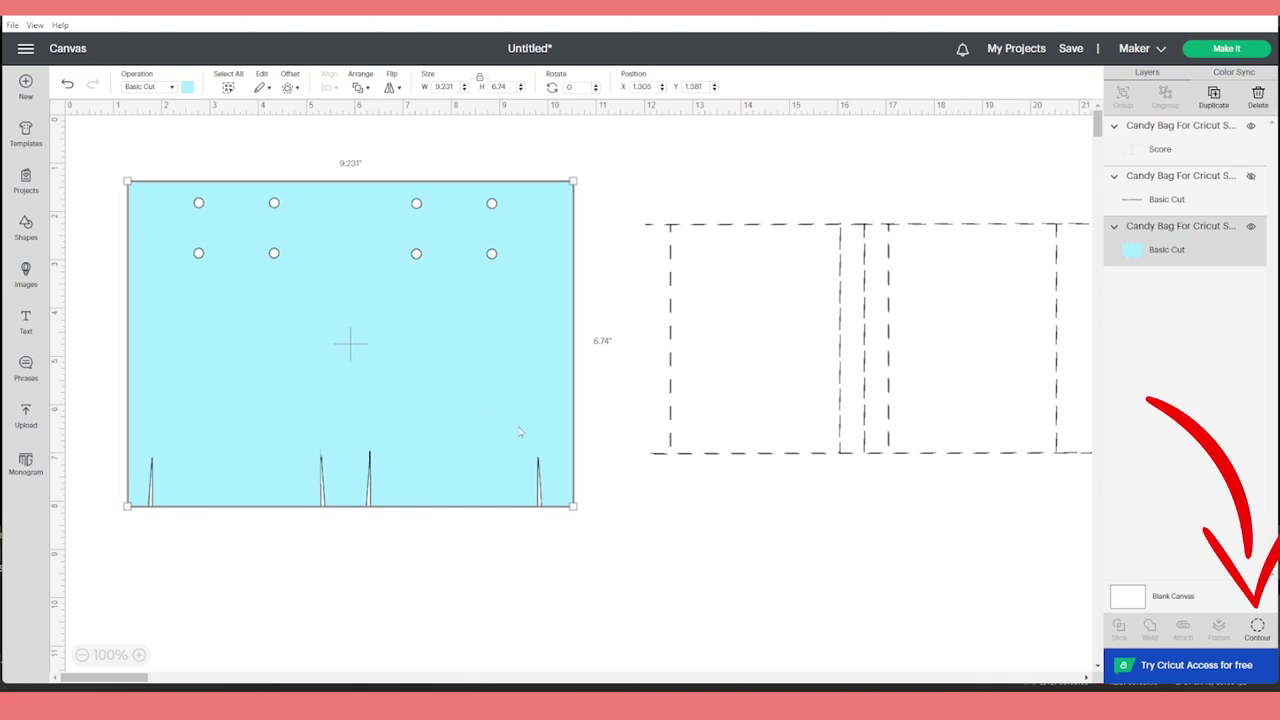
- Hide all contours of the cyan bag shape to remove its round holes, and shift the shape slightly down and right
click(1258, 630)
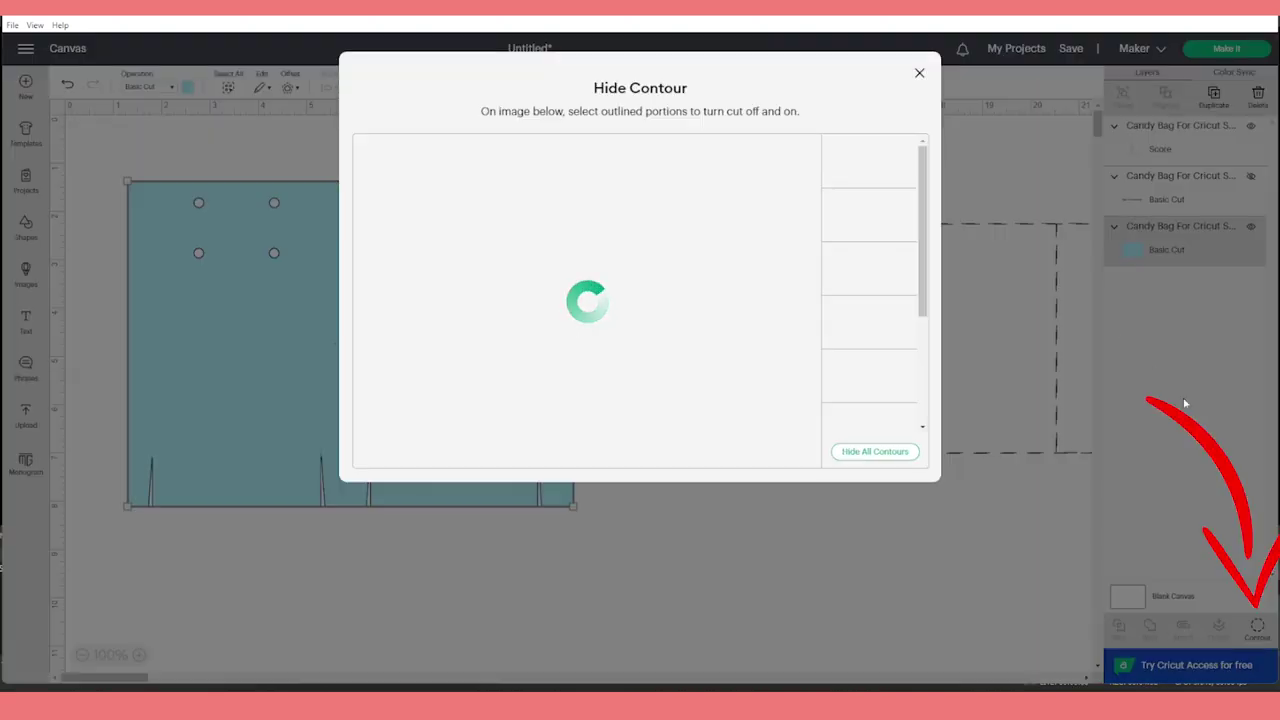
click(879, 452)
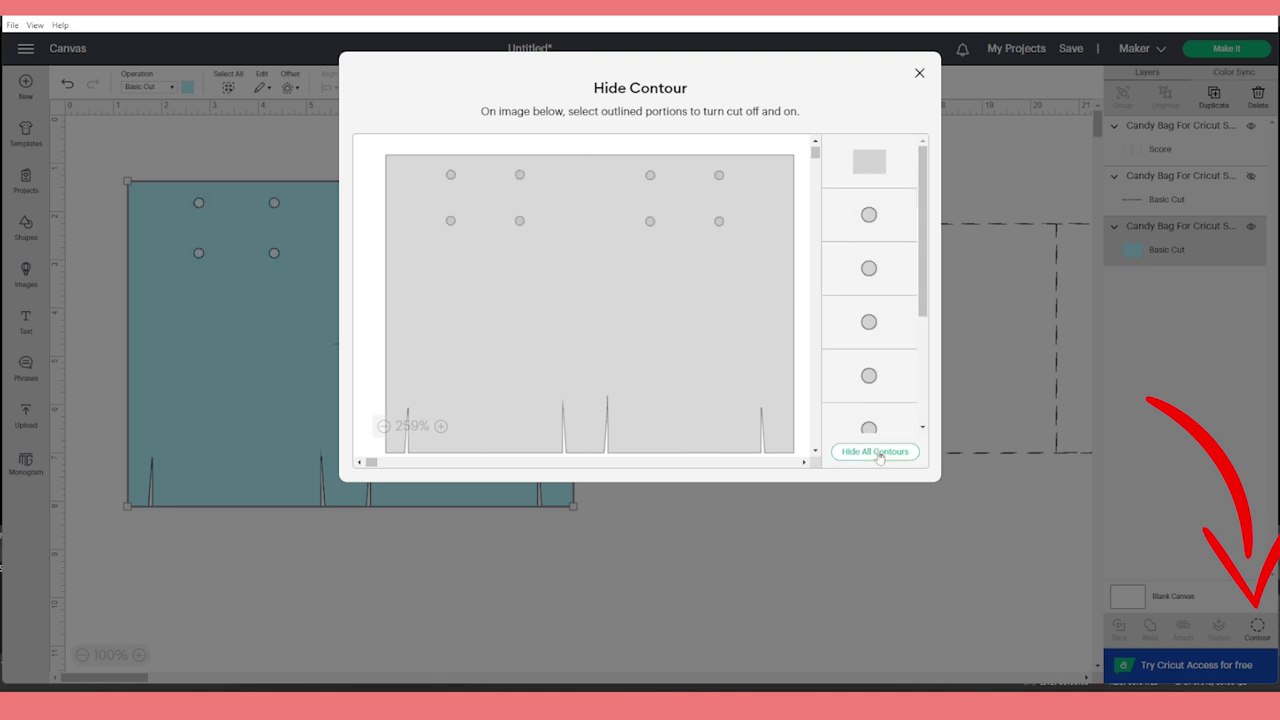
click(918, 533)
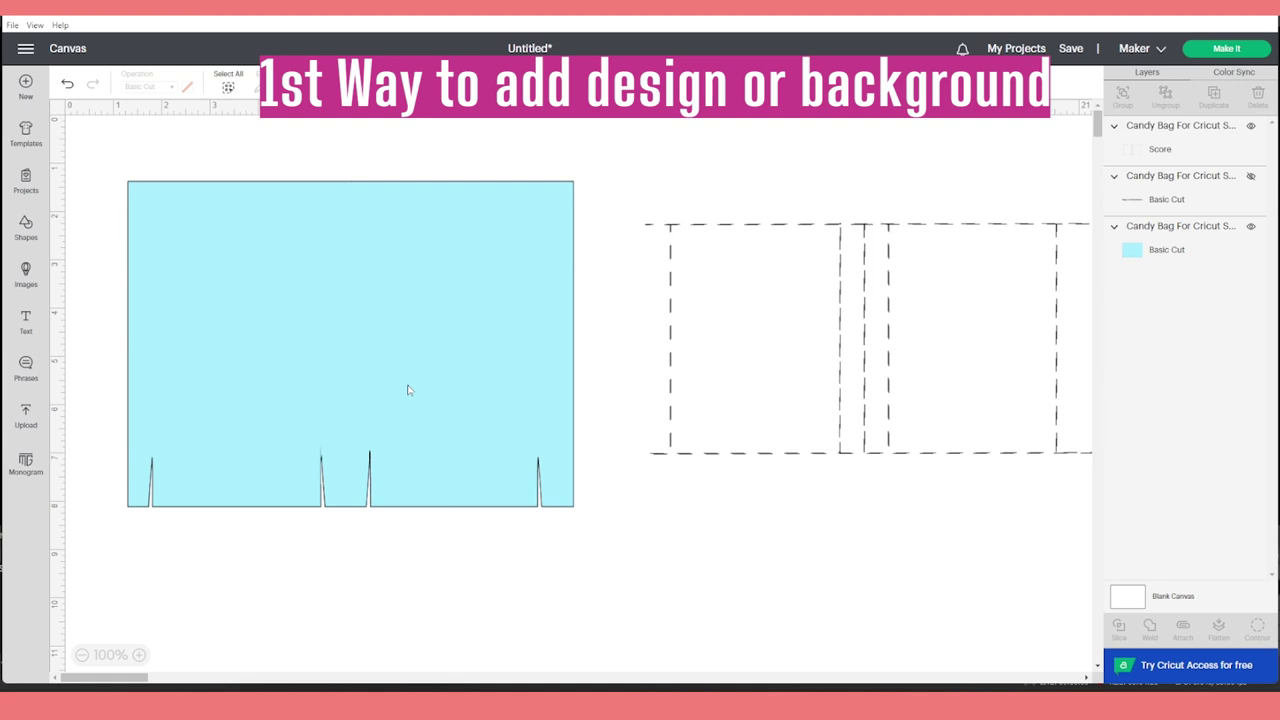
drag(408, 390, 428, 422)
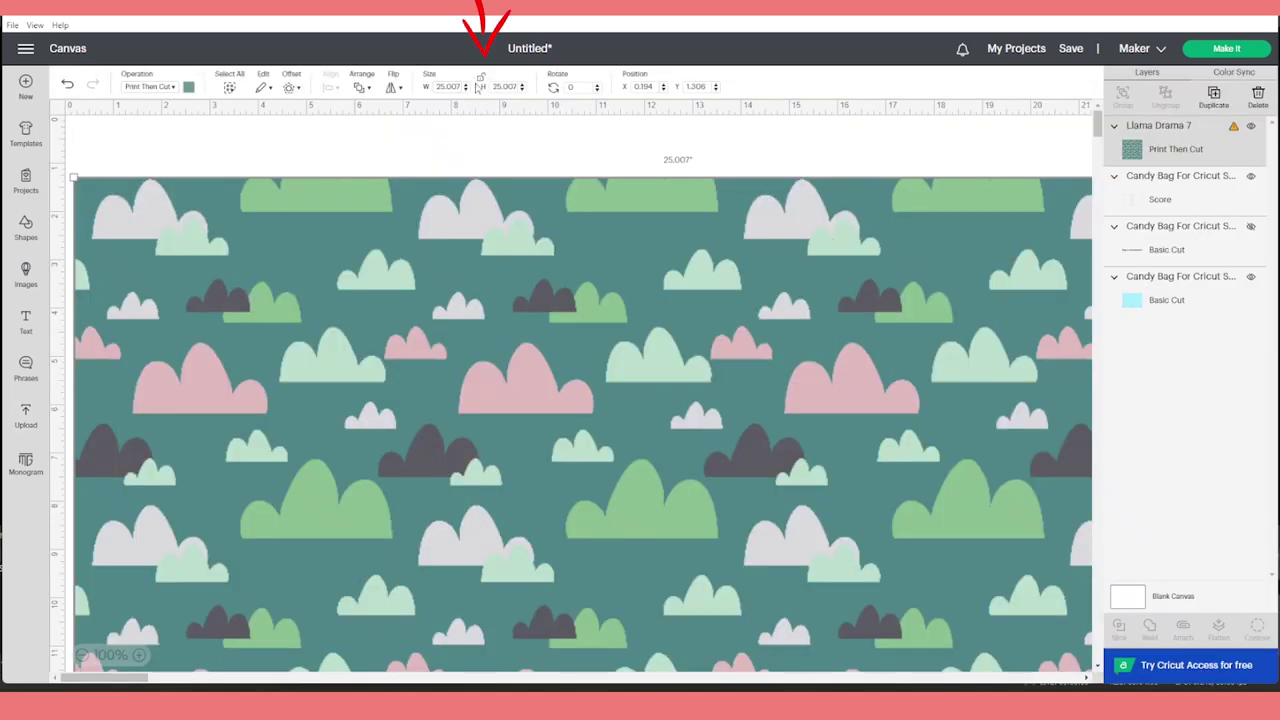
- Resize the Llama Drama 7 pattern proportionally to 10 × 10 inches and place it over the cyan bag shape
click(480, 80)
click(455, 87)
text(10)
key(Return)
drag(405, 340, 483, 372)
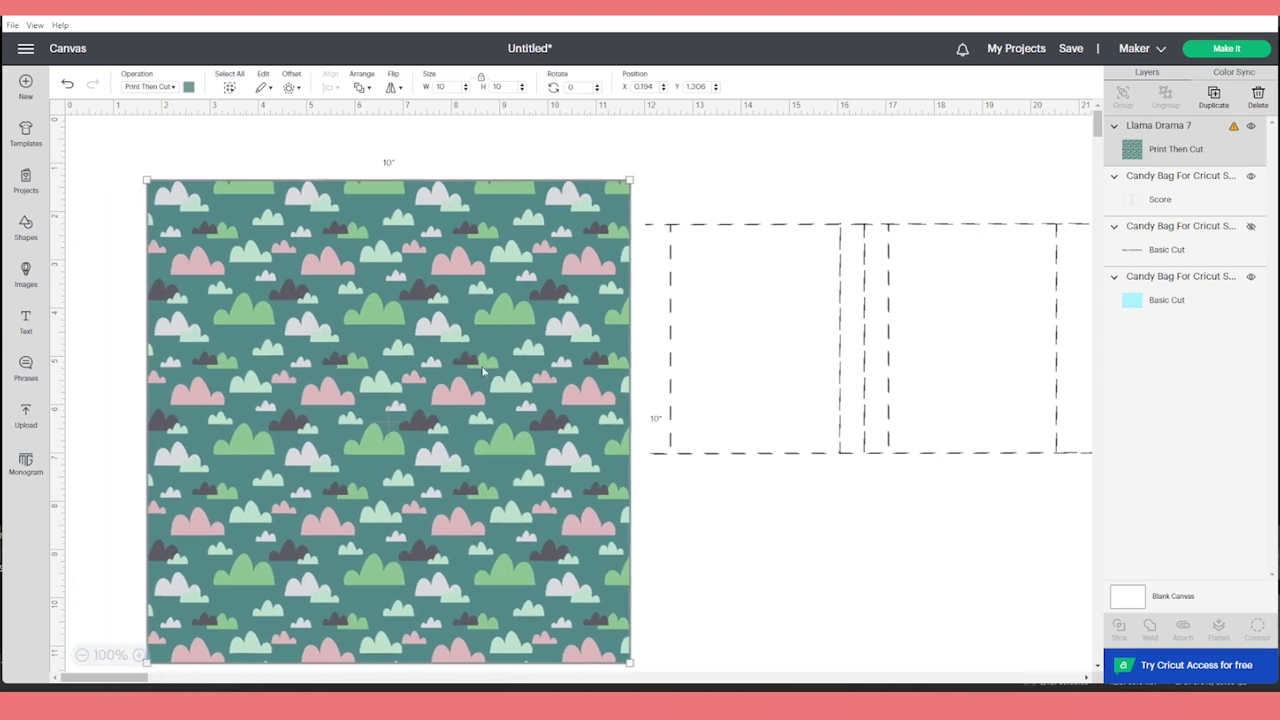
drag(455, 257, 437, 256)
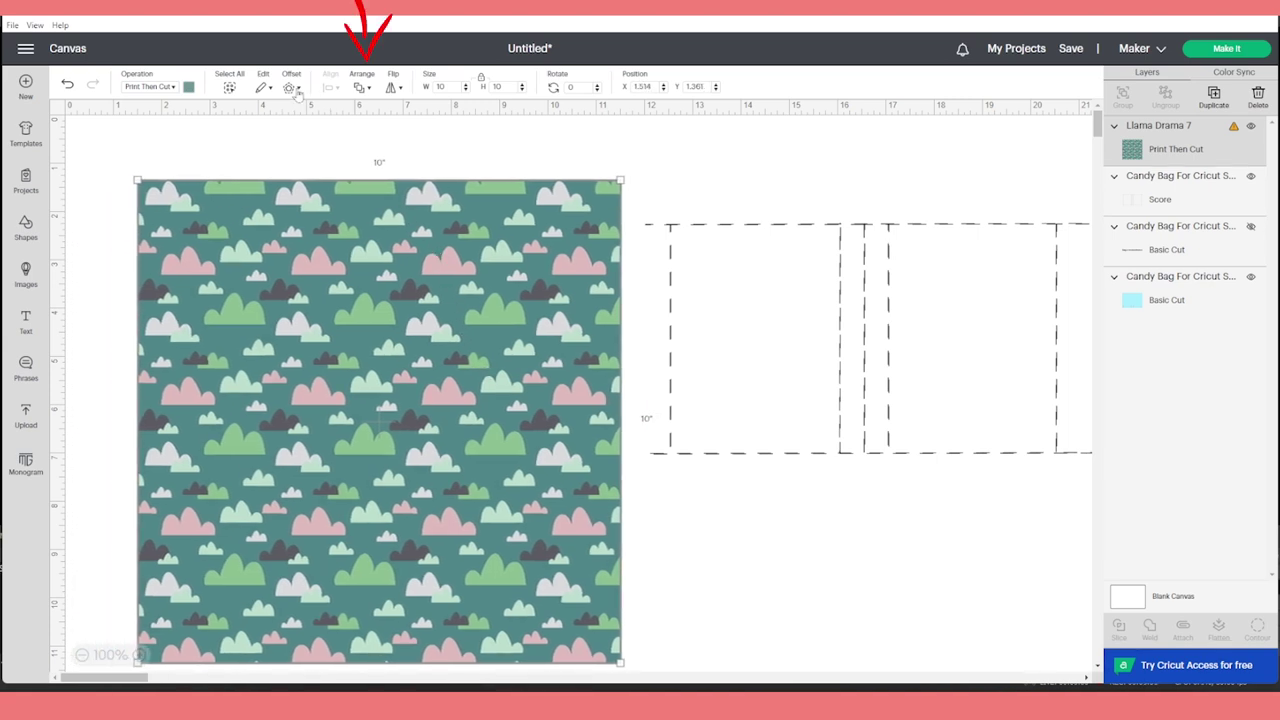
- Send the Llama Drama 7 pattern to the back, shrink it to about 9.68 inches and position it behind the whole bag shape
click(360, 88)
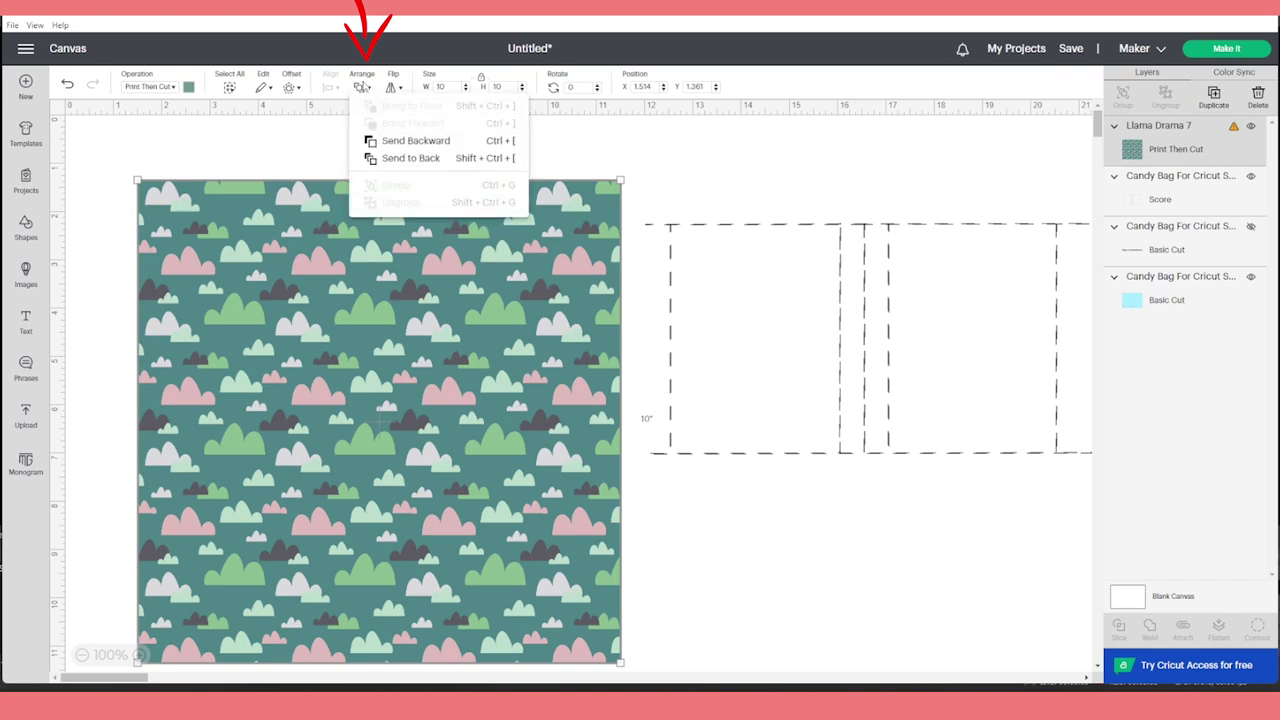
click(408, 160)
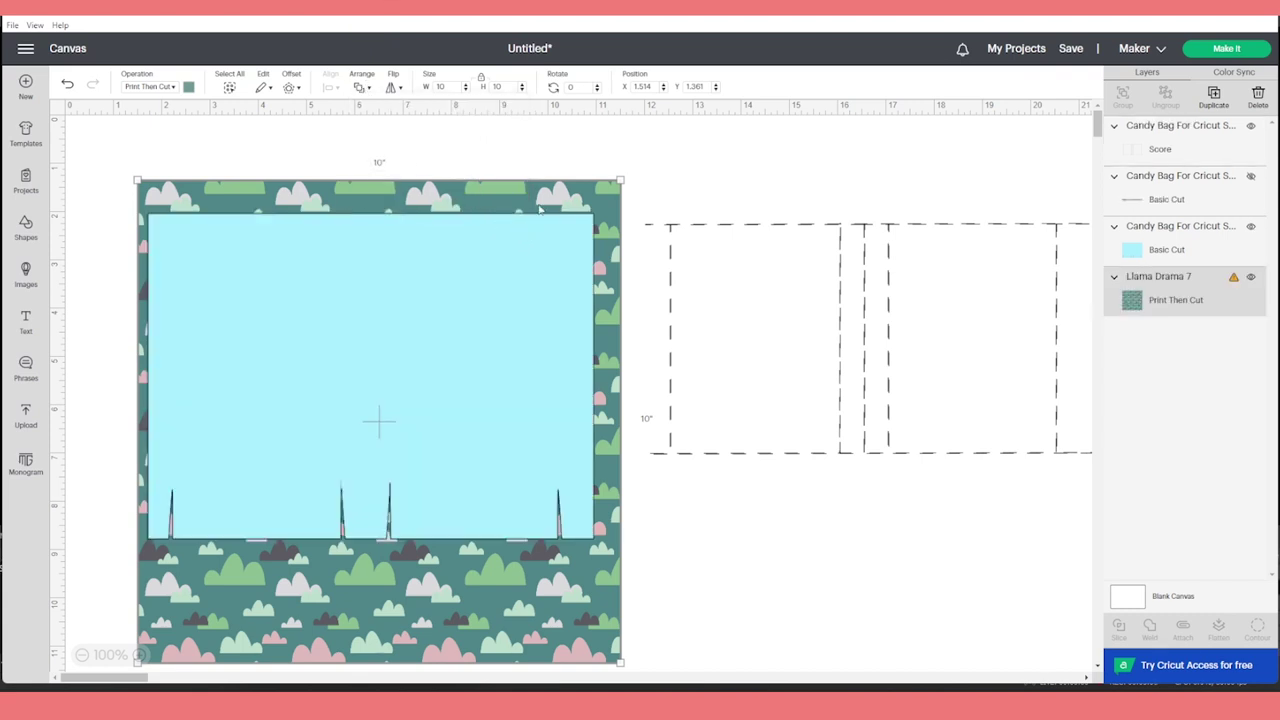
drag(566, 182, 608, 229)
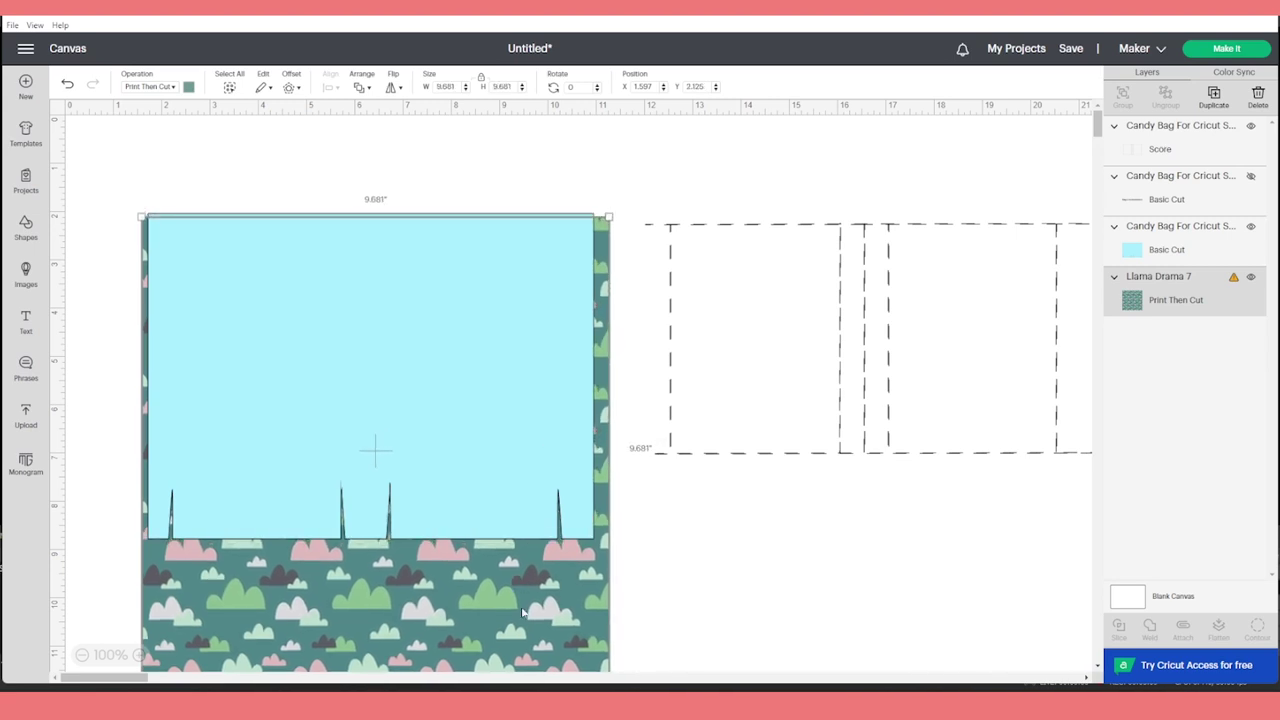
drag(522, 612, 522, 582)
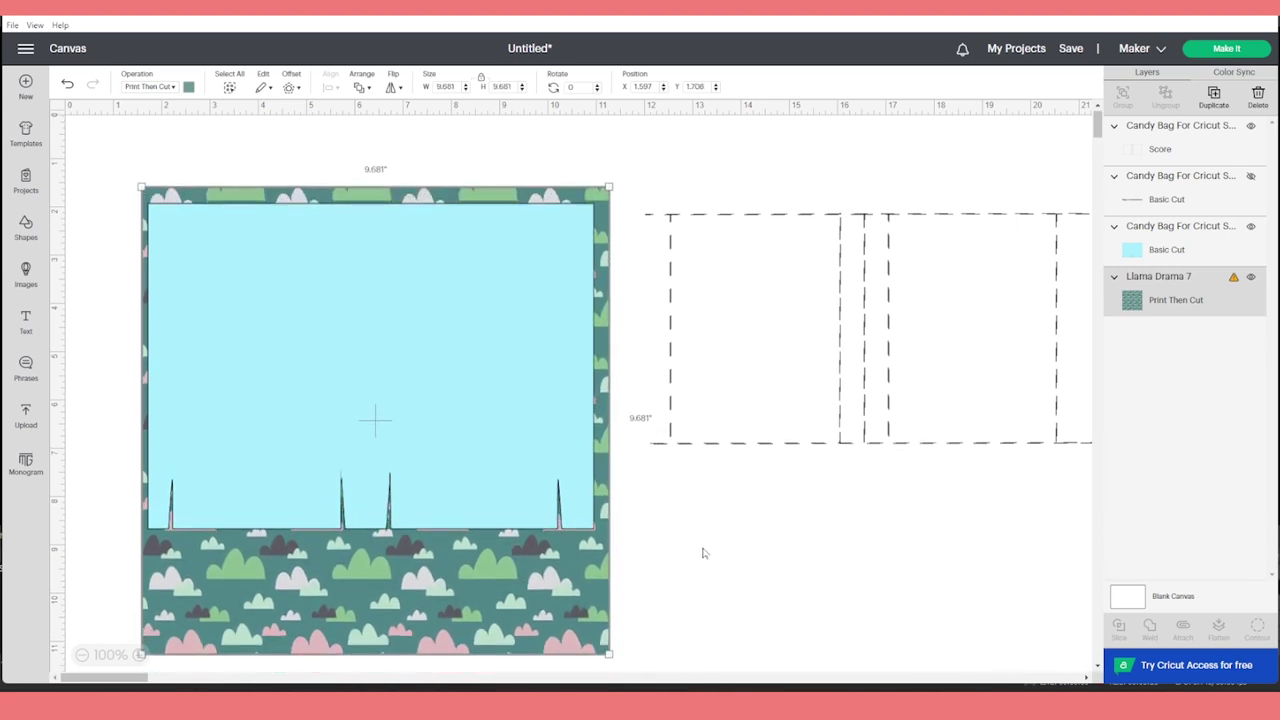
- Slice the pattern with the cyan bag shape and move the leftover cyan piece off the pattern
scroll(702, 553, down, 1)
mouse_move(114, 128)
mouse_down()
mouse_move(251, 206)
mouse_move(486, 488)
mouse_up()
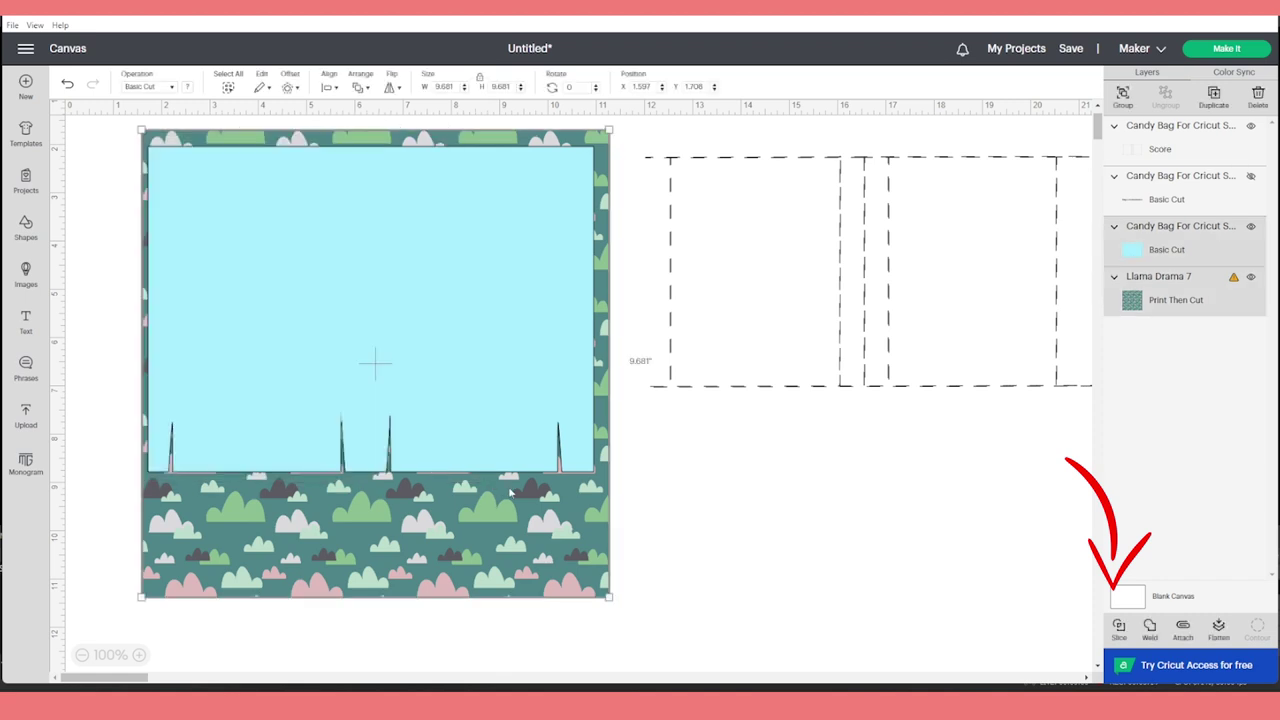
click(1119, 634)
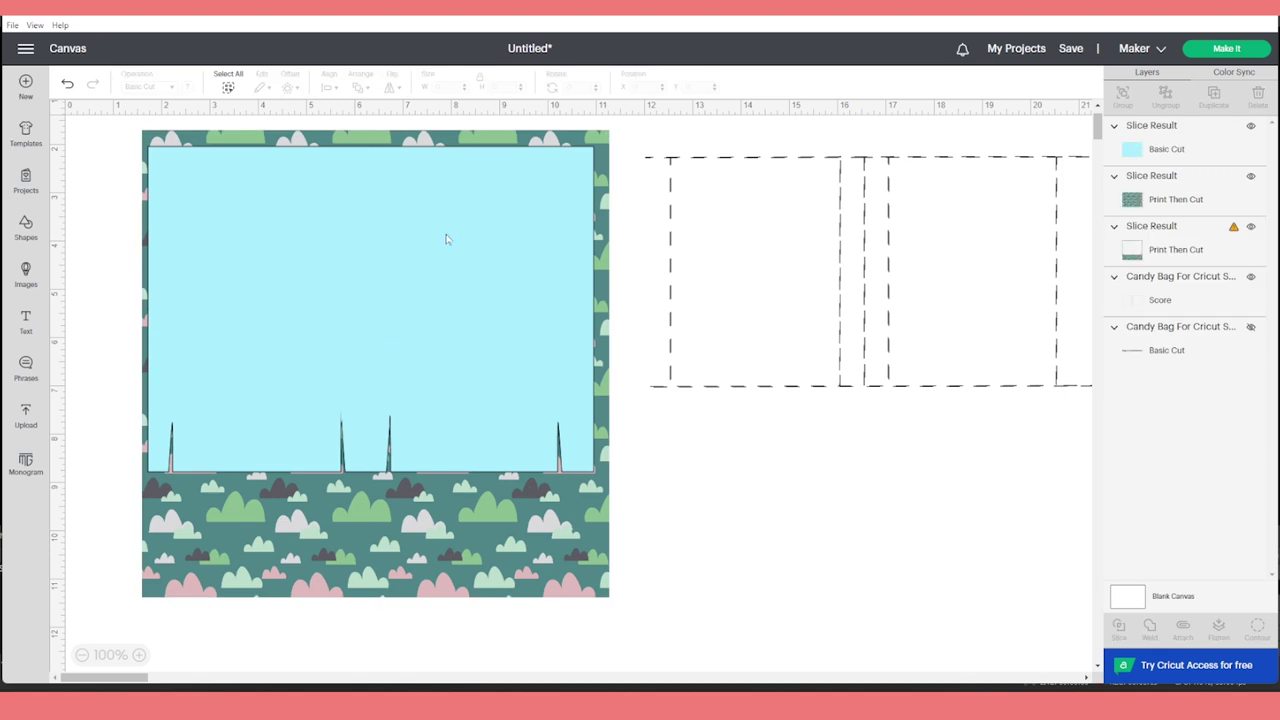
drag(447, 239, 991, 501)
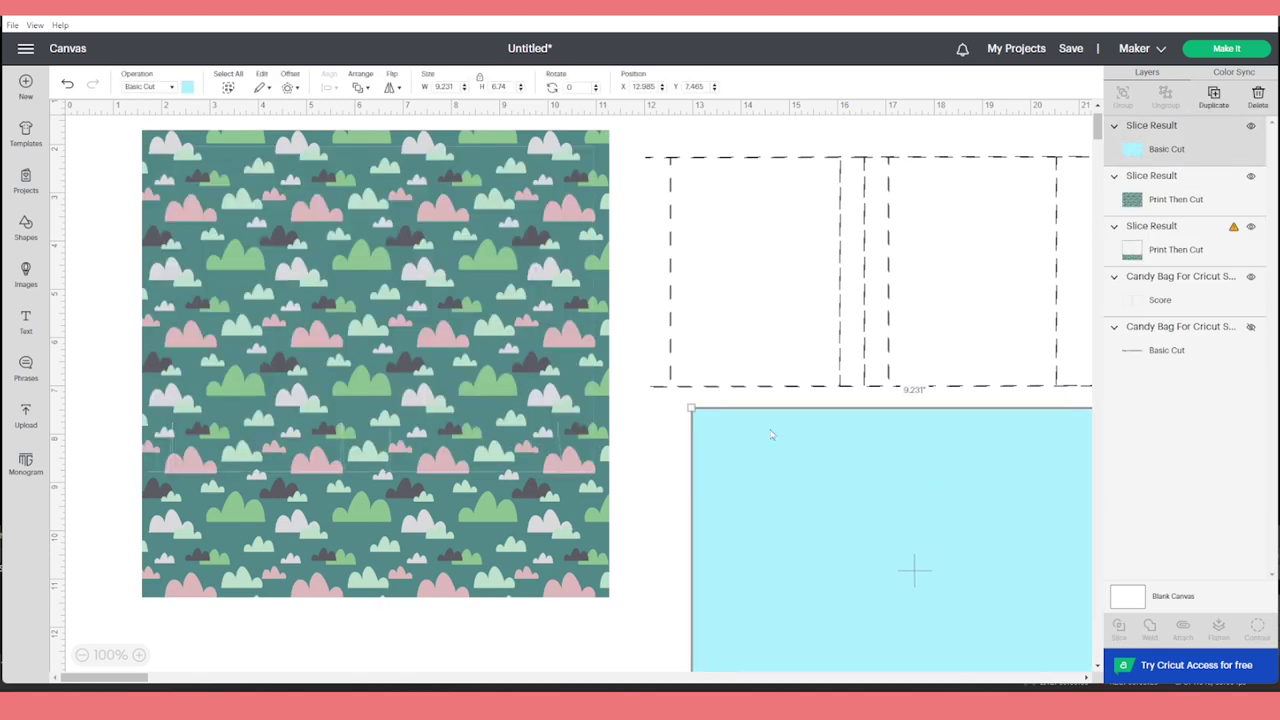
- Delete the leftover square cloud pattern and shift the bag-shaped cloud piece slightly down
click(440, 553)
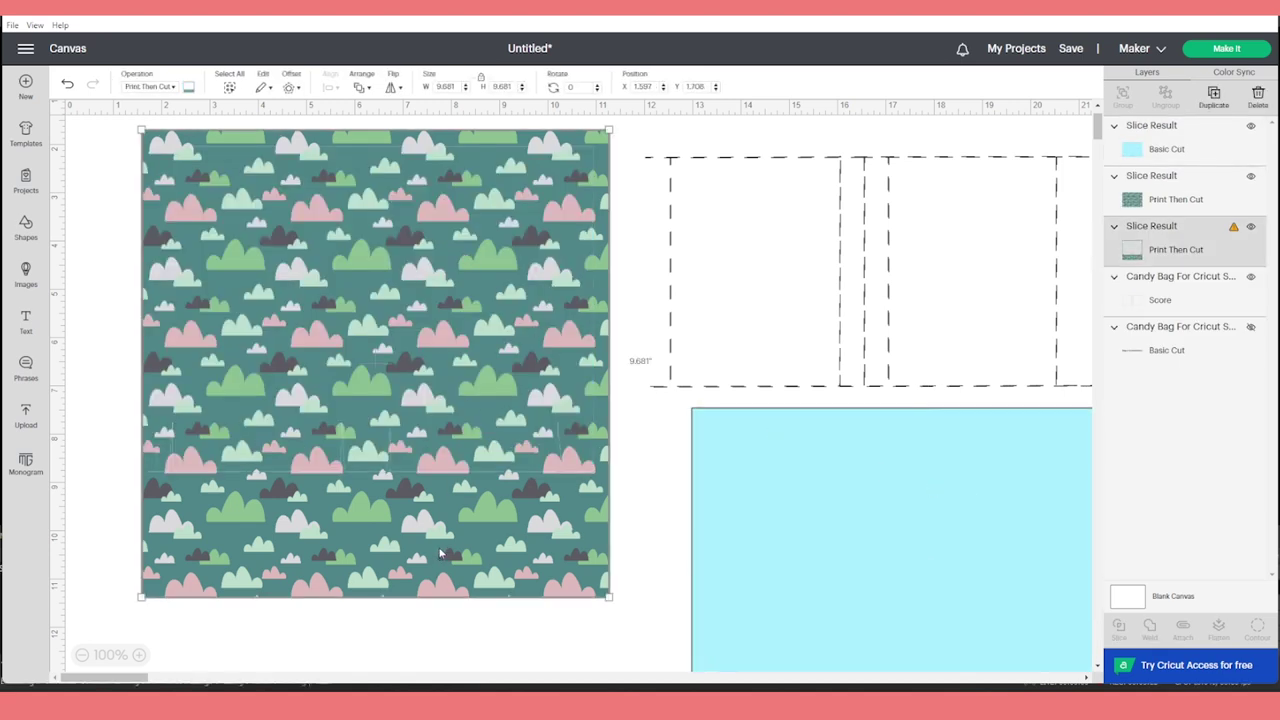
key(Delete)
click(448, 266)
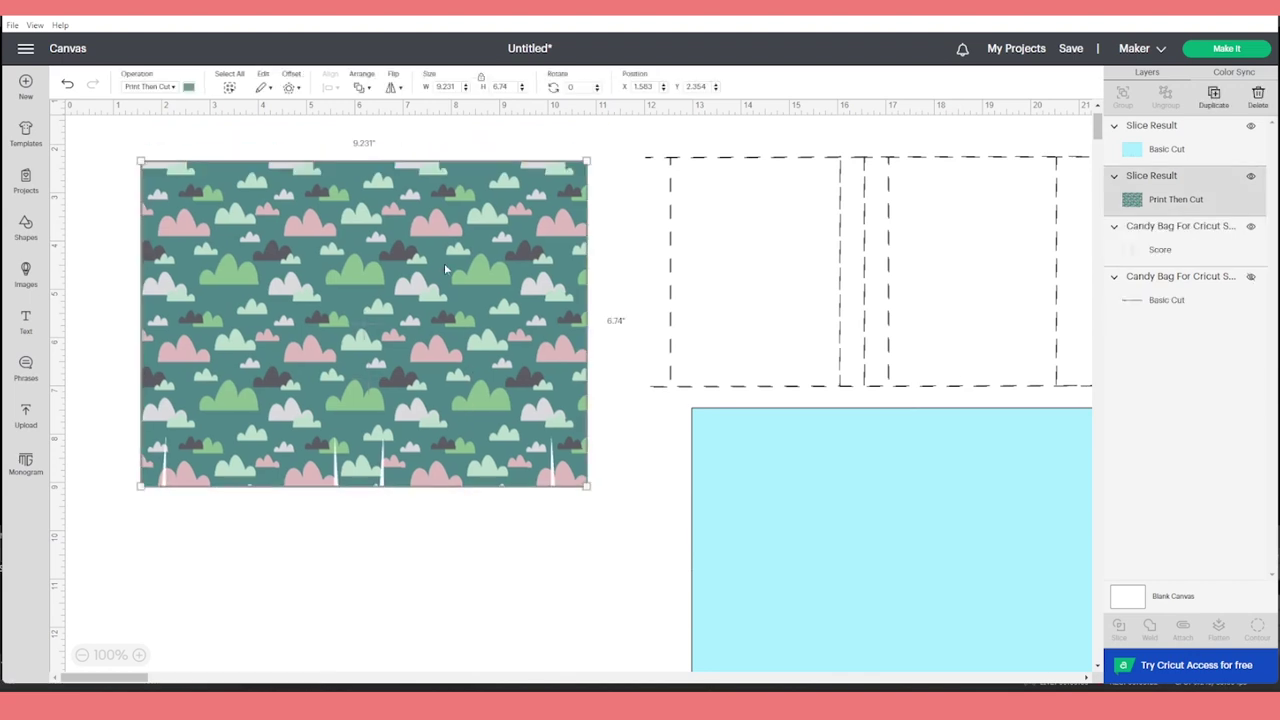
drag(454, 270, 451, 284)
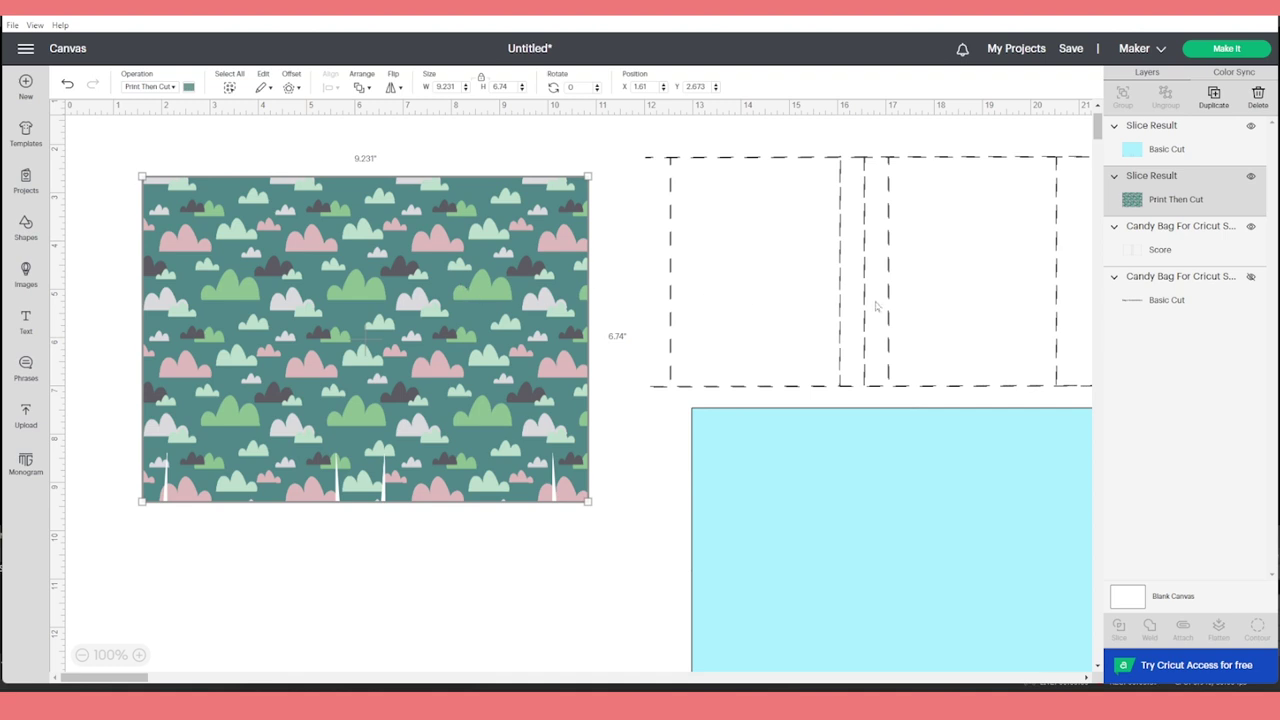
- Place the score lines over the bag-shaped cloud pattern, lined up with the slits along its lower edge
drag(890, 320, 388, 388)
click(551, 400)
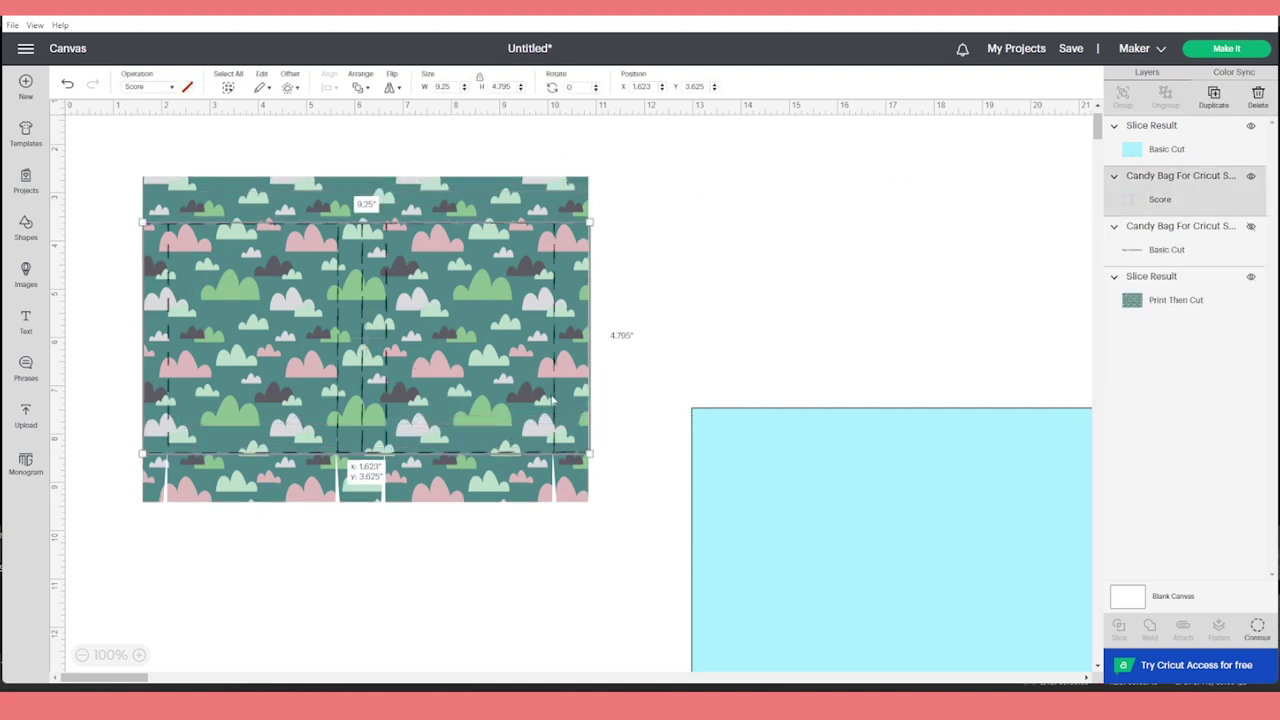
click(668, 318)
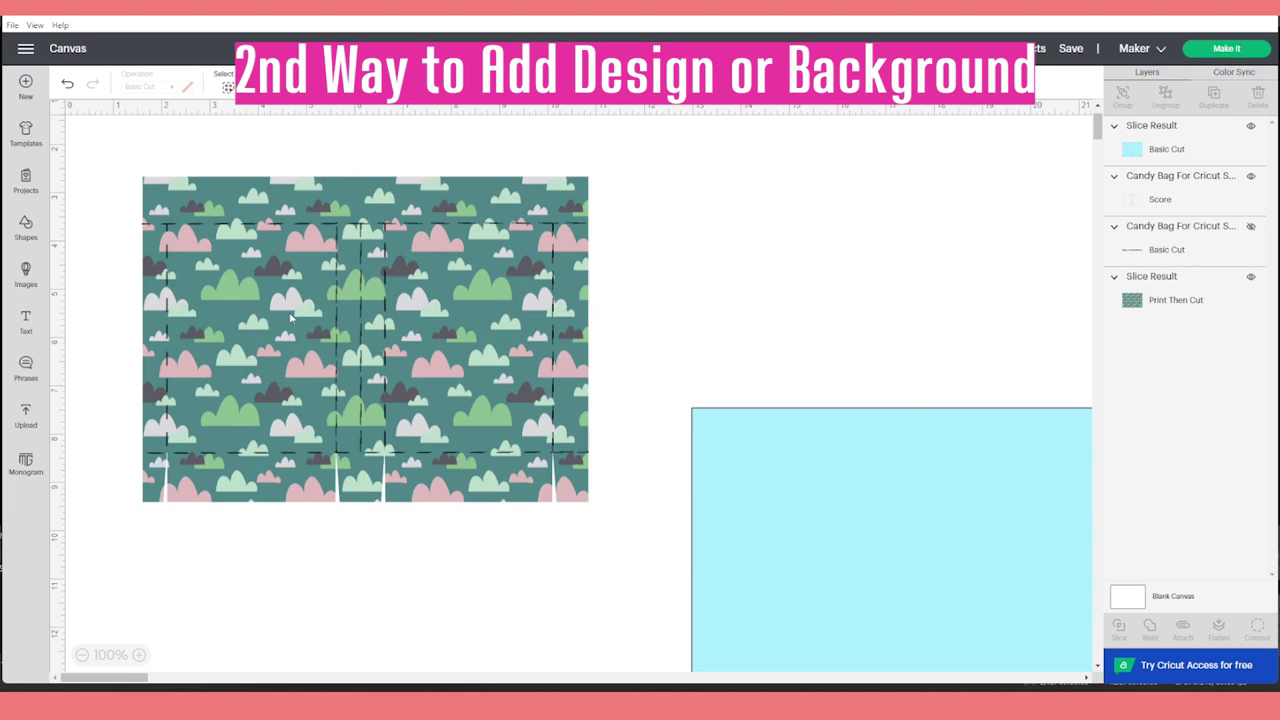
- Move the cyan bag shape beside the cloud-patterned bag and set its operation to Print Then Cut
drag(902, 598, 812, 372)
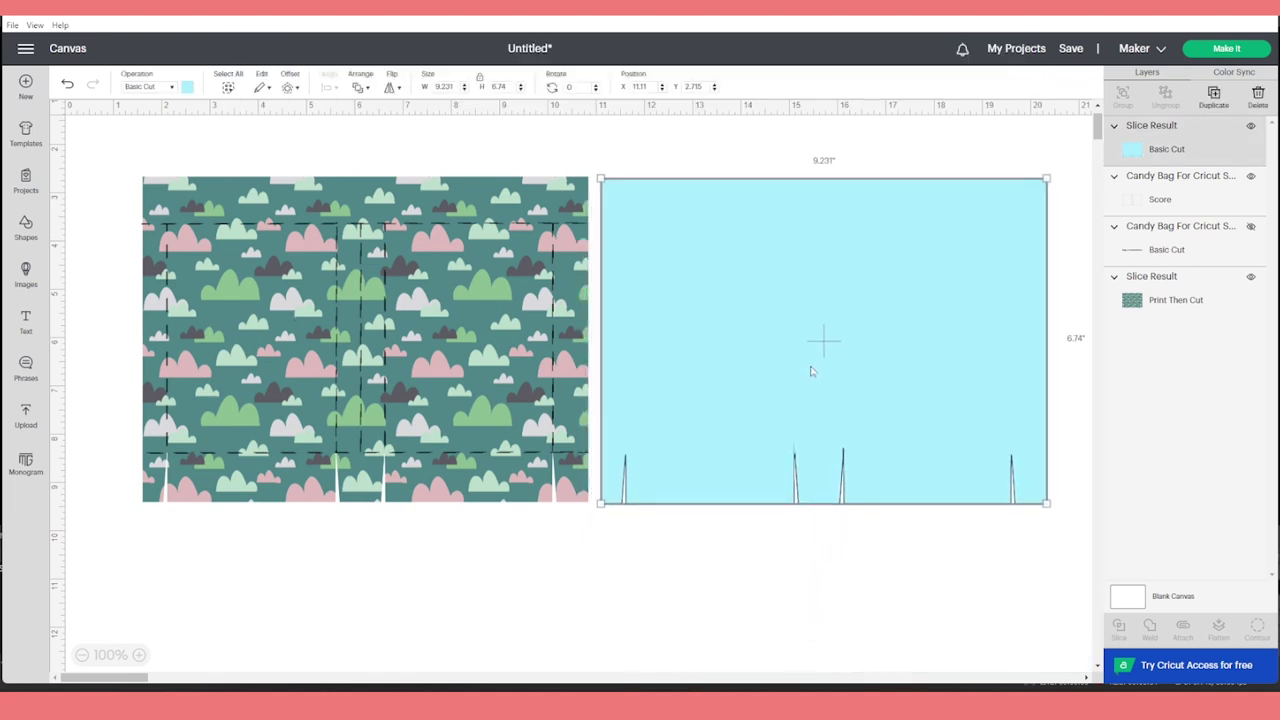
click(884, 578)
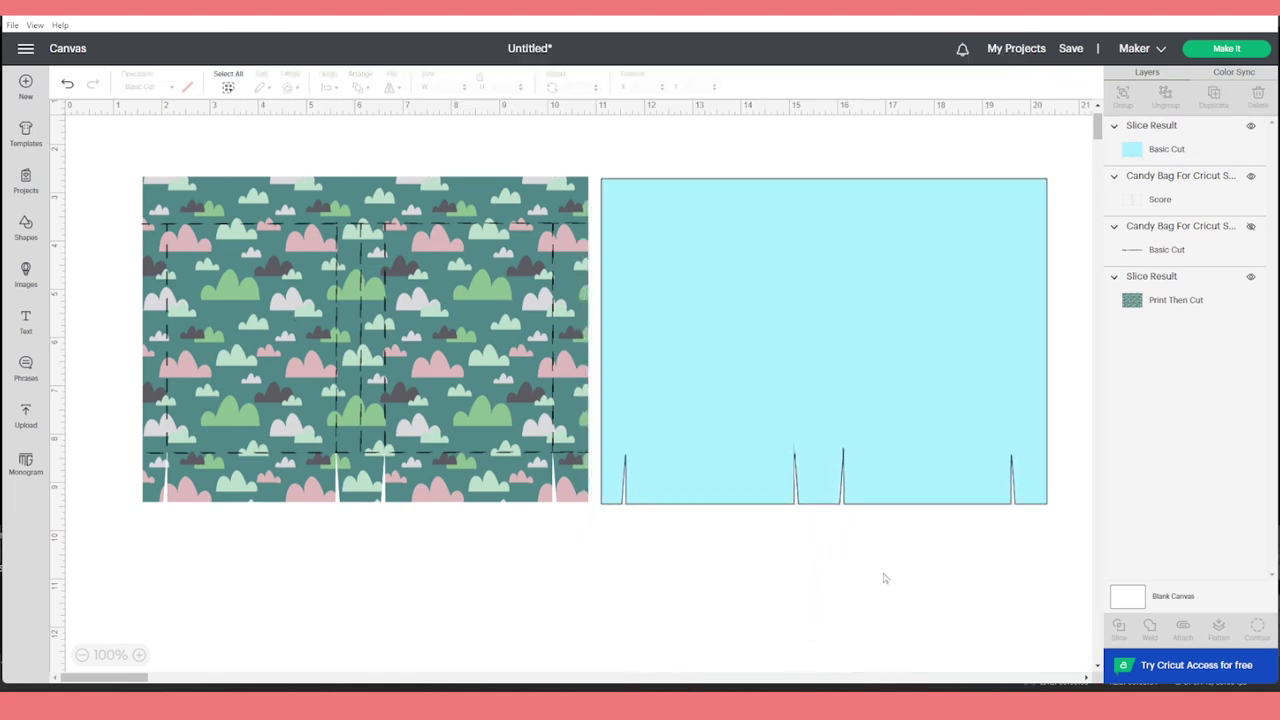
click(767, 350)
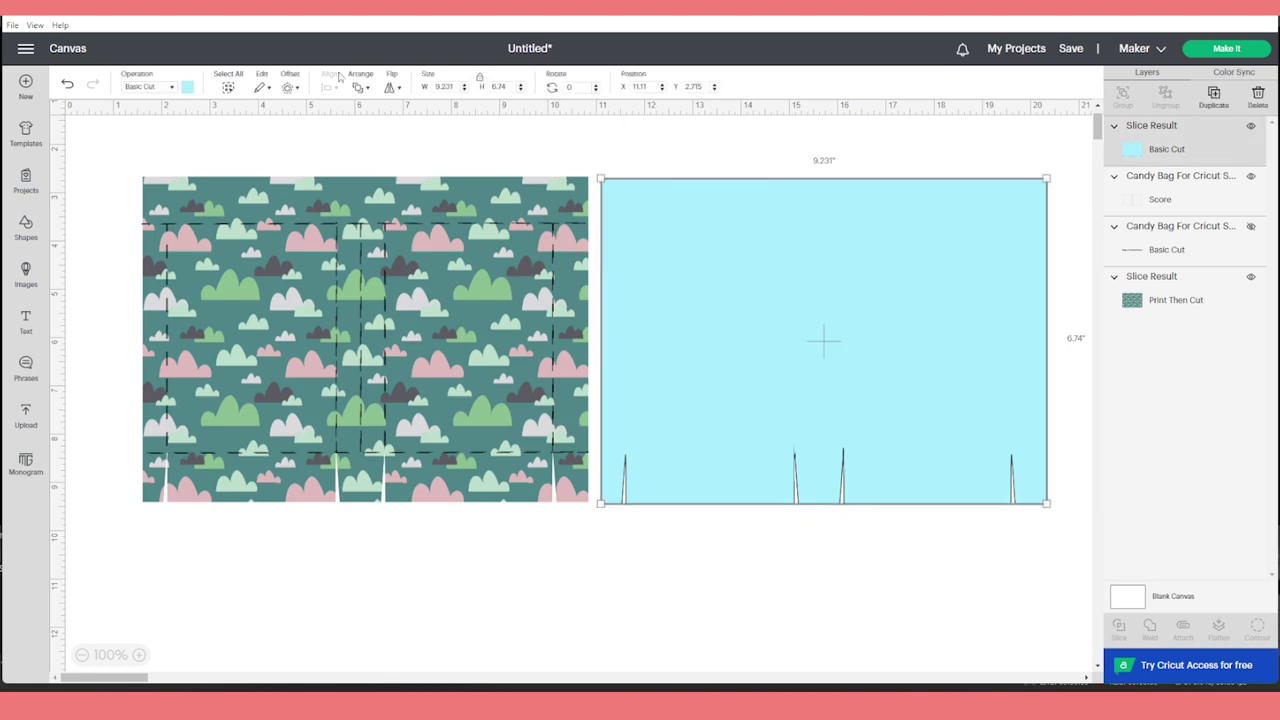
click(172, 88)
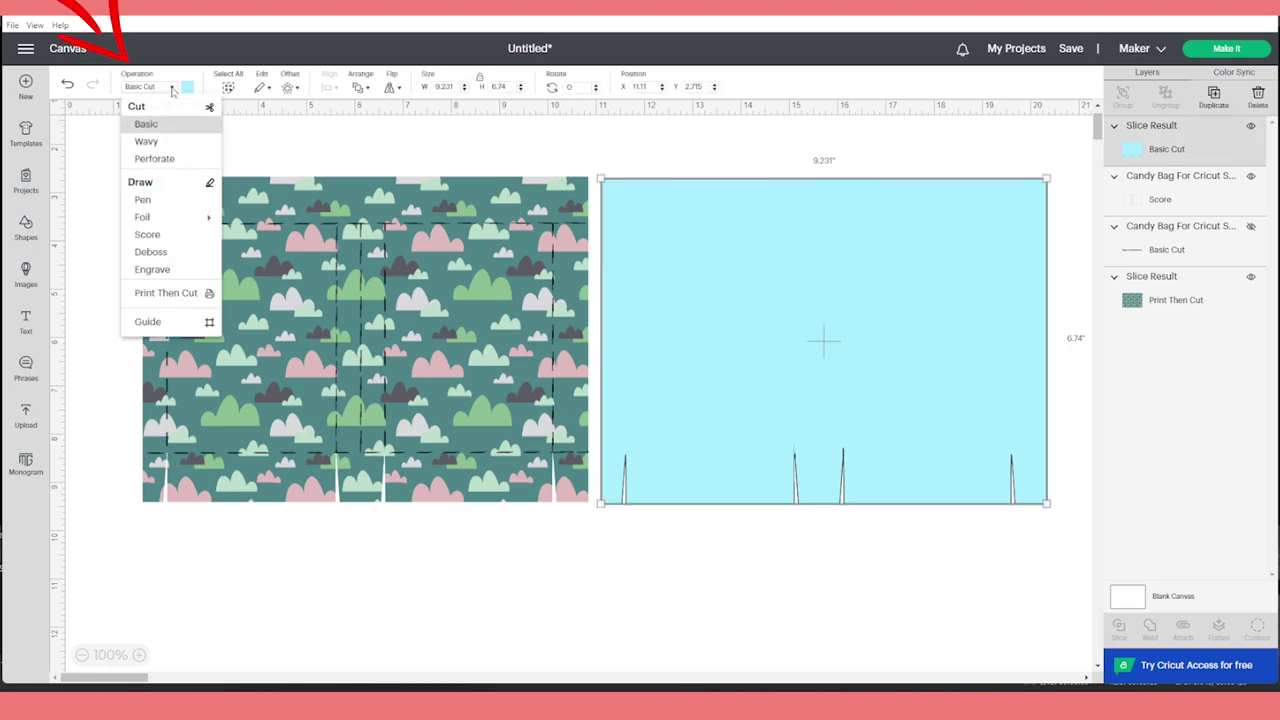
click(165, 293)
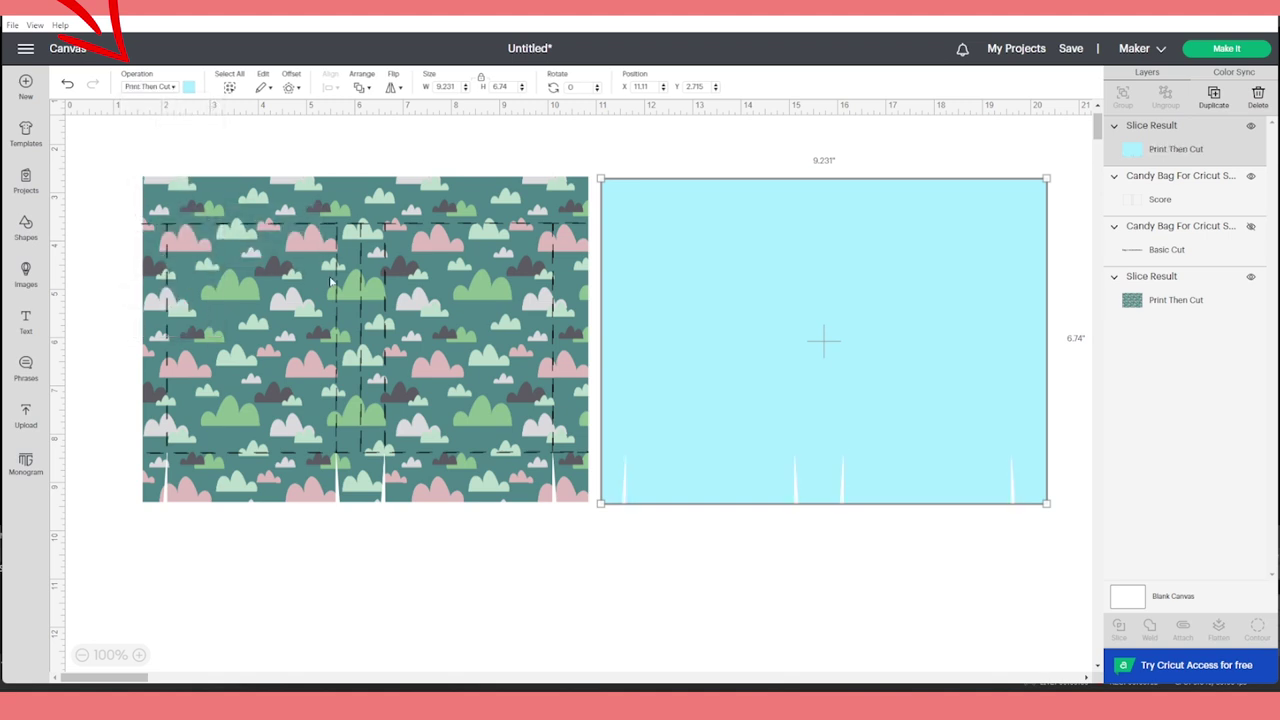
- Fill the cyan bag shape with the black-and-white diagonal stripe pattern with pink flowers
click(189, 92)
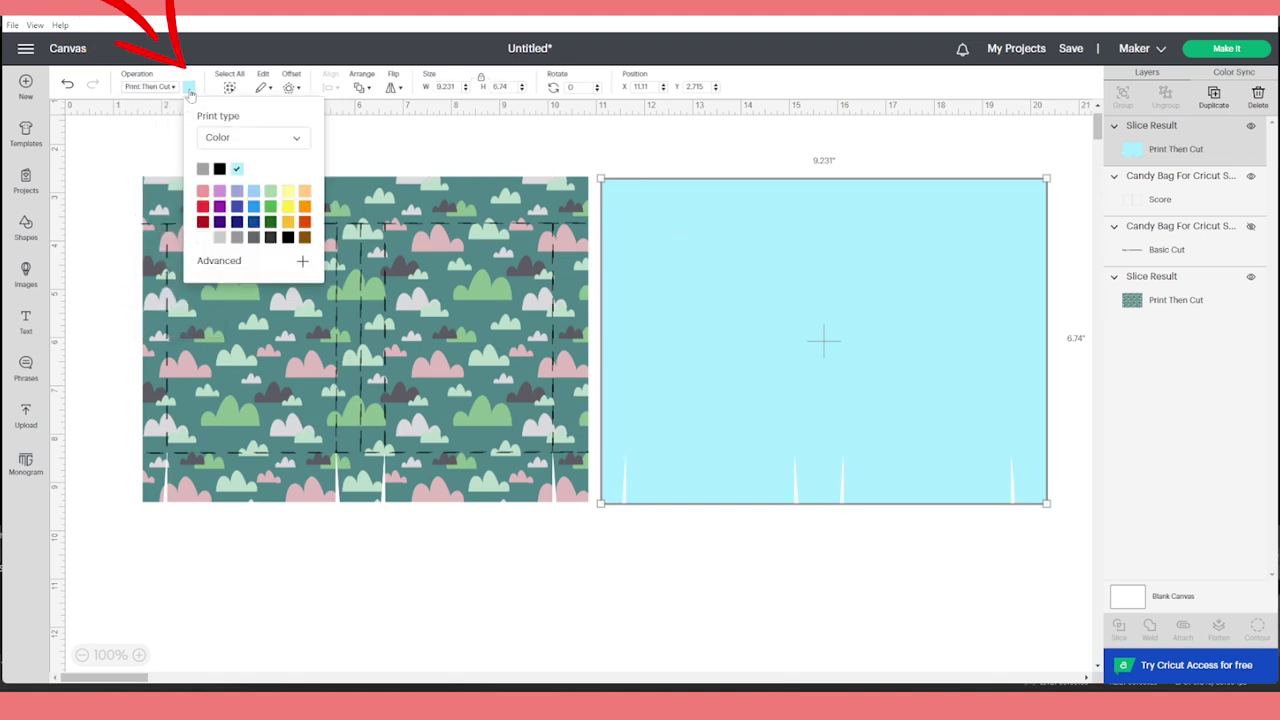
click(281, 147)
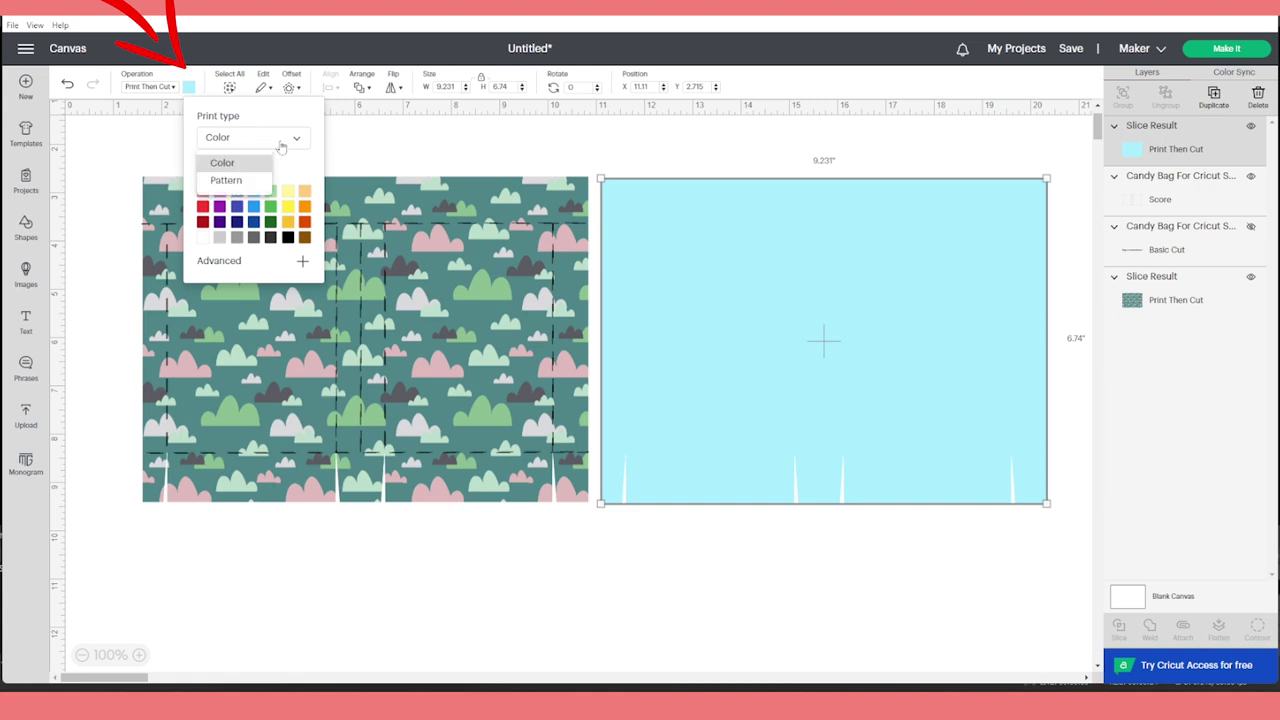
click(228, 180)
click(213, 260)
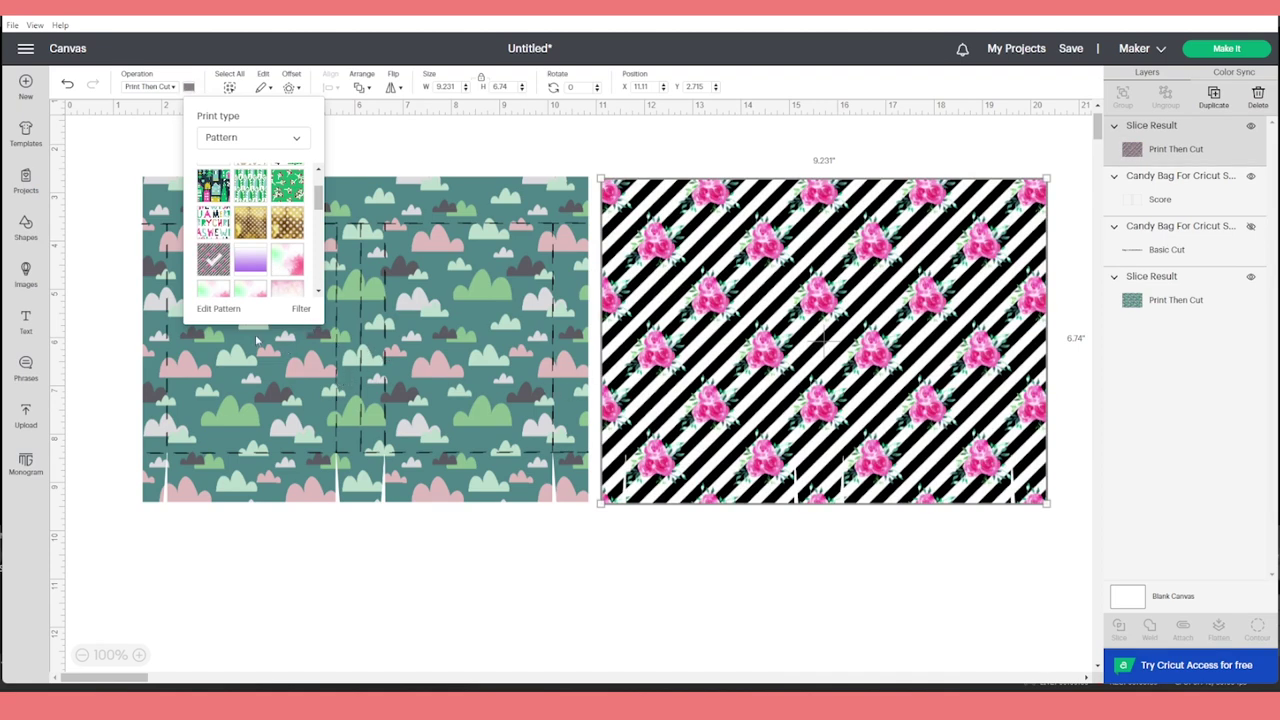
- Try a different scale for the floral stripe pattern fill and undo the rescaling
click(219, 309)
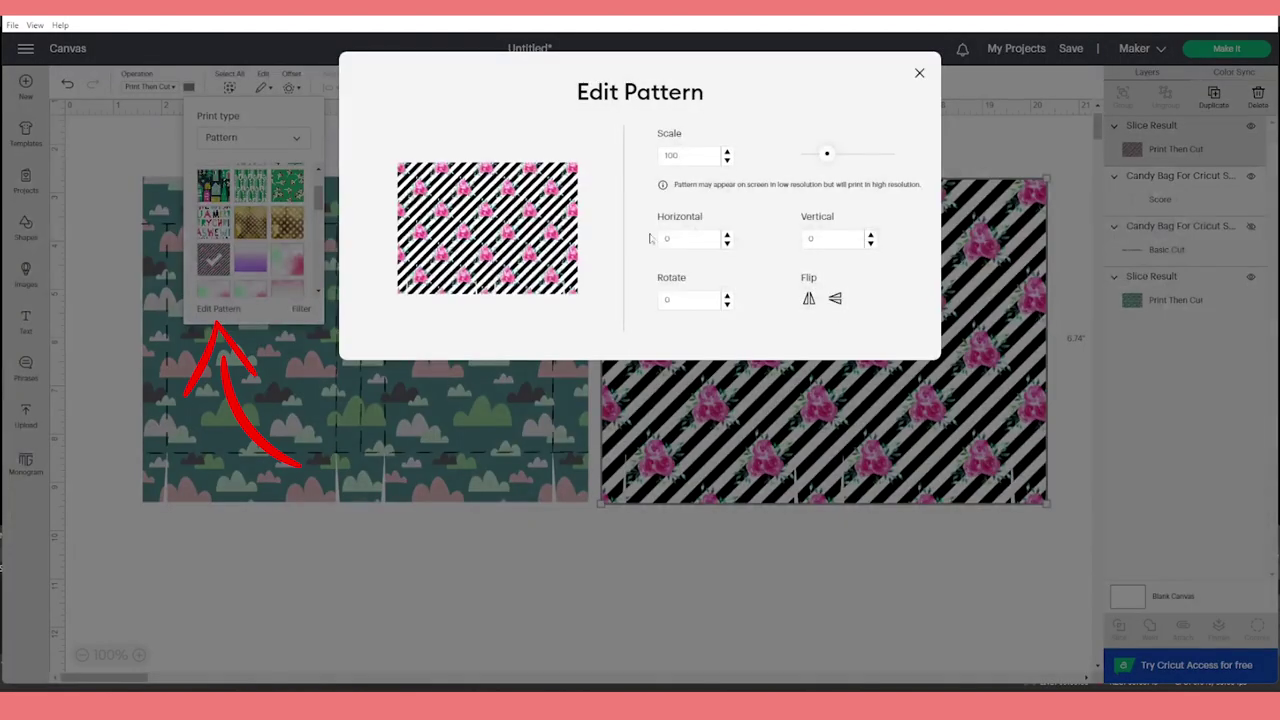
mouse_move(828, 160)
mouse_down()
mouse_move(877, 166)
mouse_move(822, 168)
mouse_up()
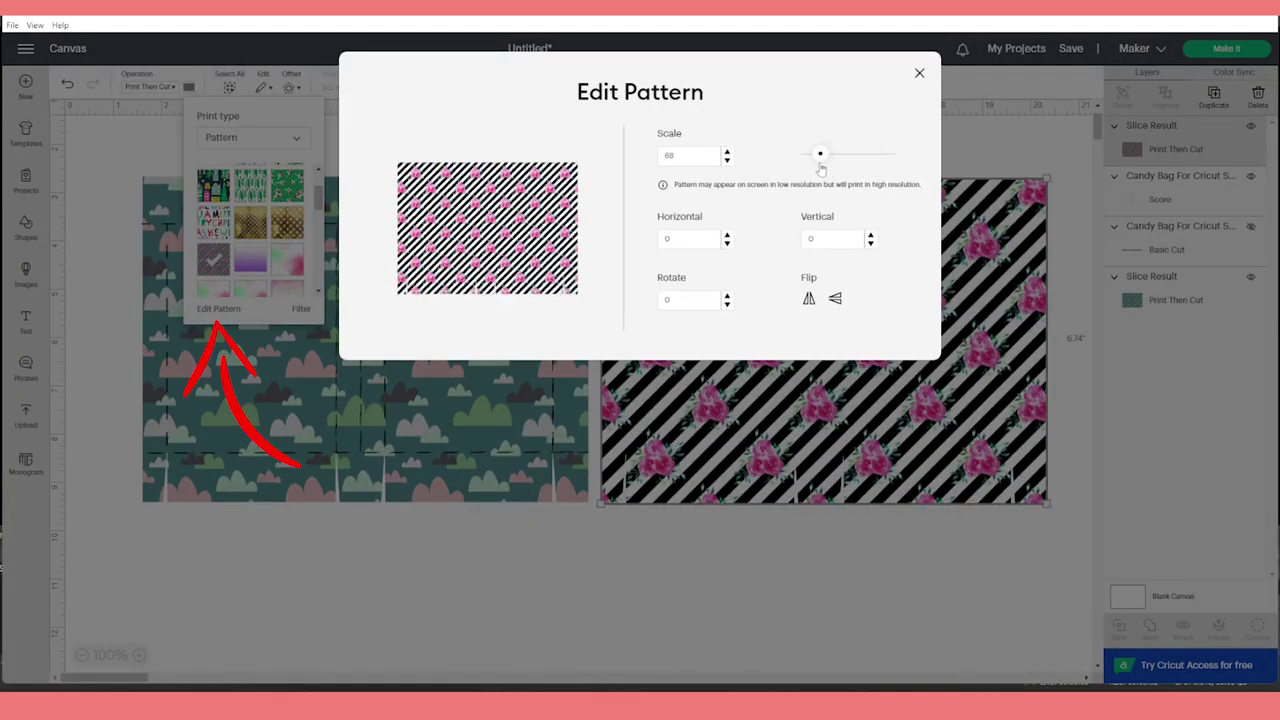
click(920, 76)
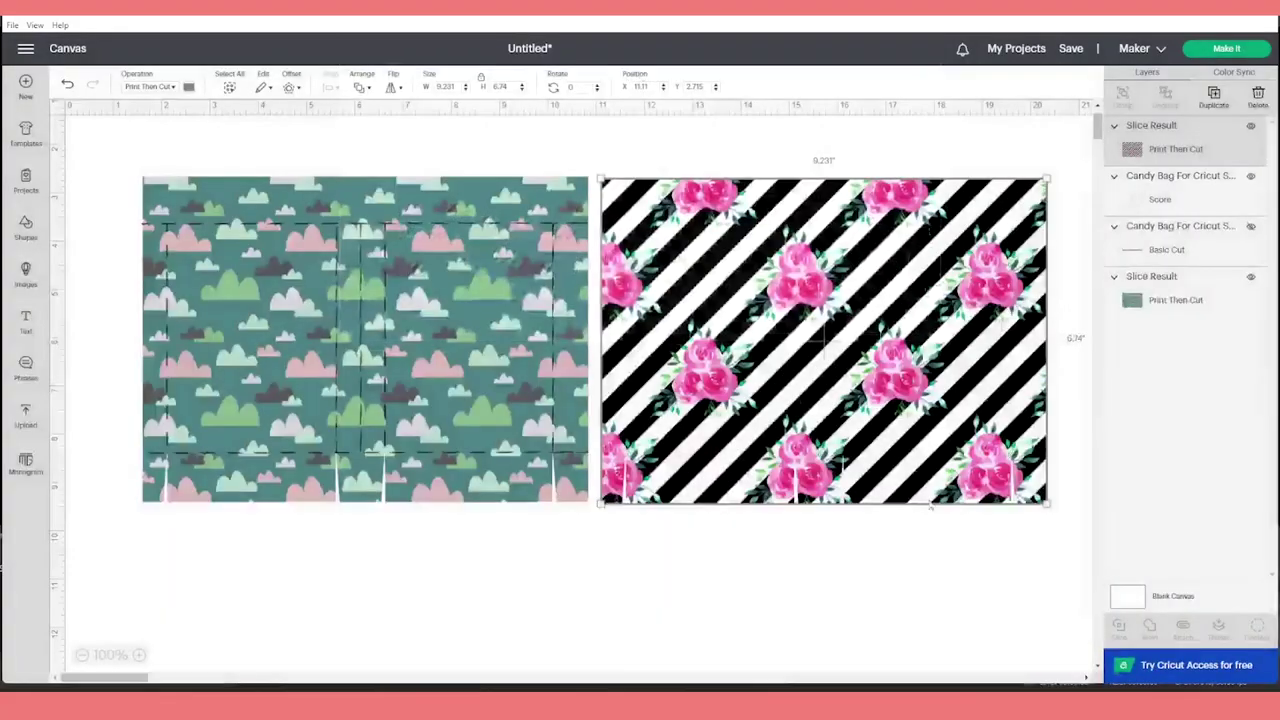
click(67, 84)
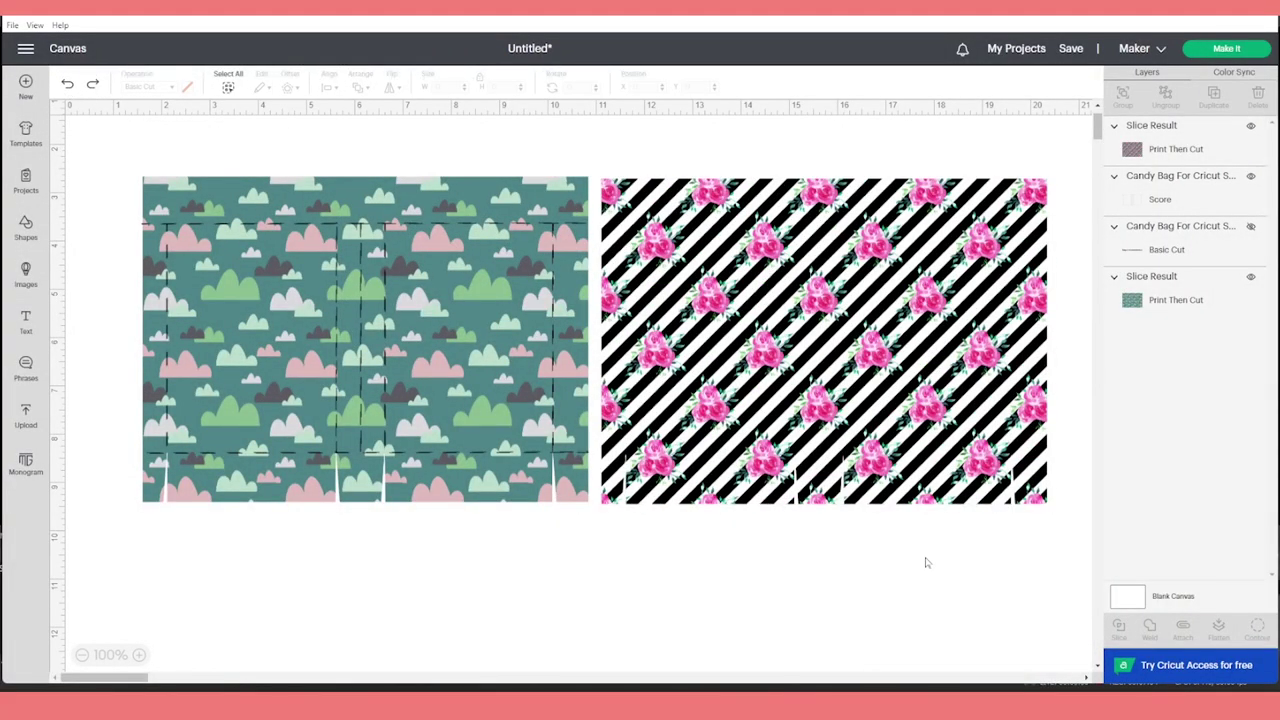
- Duplicate the score lines and place the copy over the floral striped bag shape
right_click(535, 460)
click(575, 392)
drag(329, 314, 822, 345)
key(Escape)
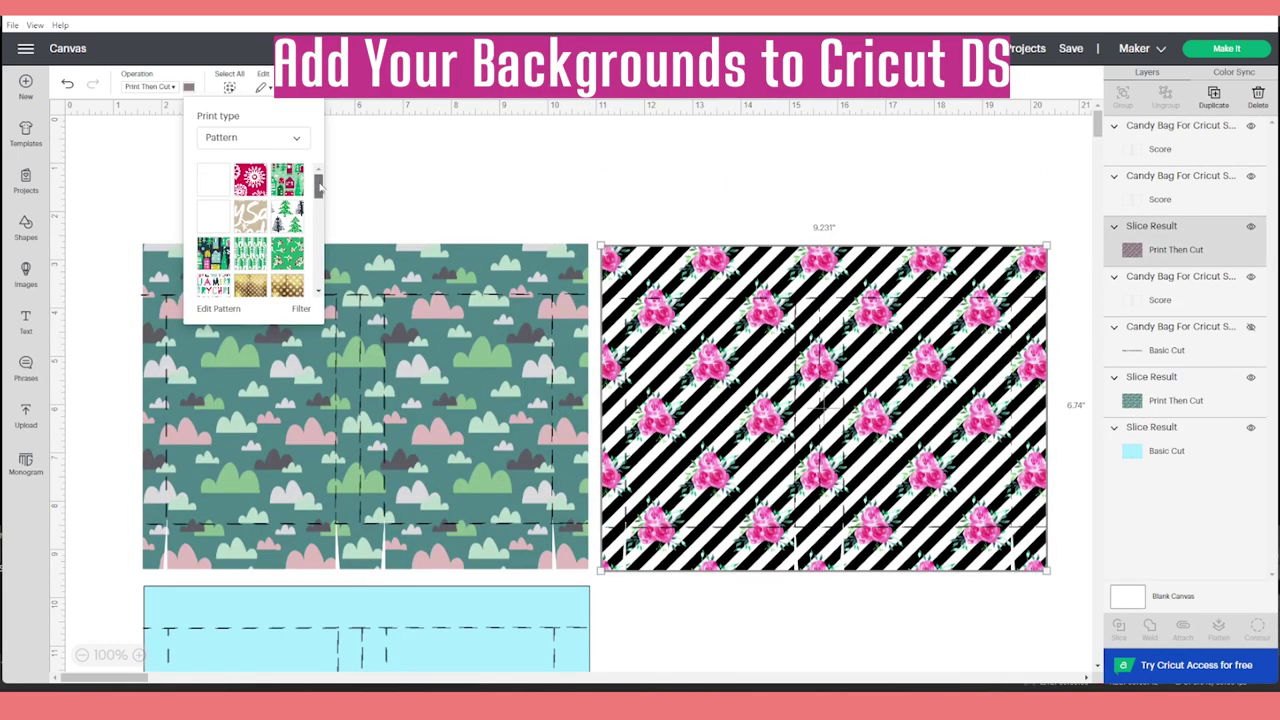
- Browse the existing pattern fills, upload the 11-min chevron image from the Backgrounds folder as a pattern fill, and return to the canvas
drag(320, 185, 321, 218)
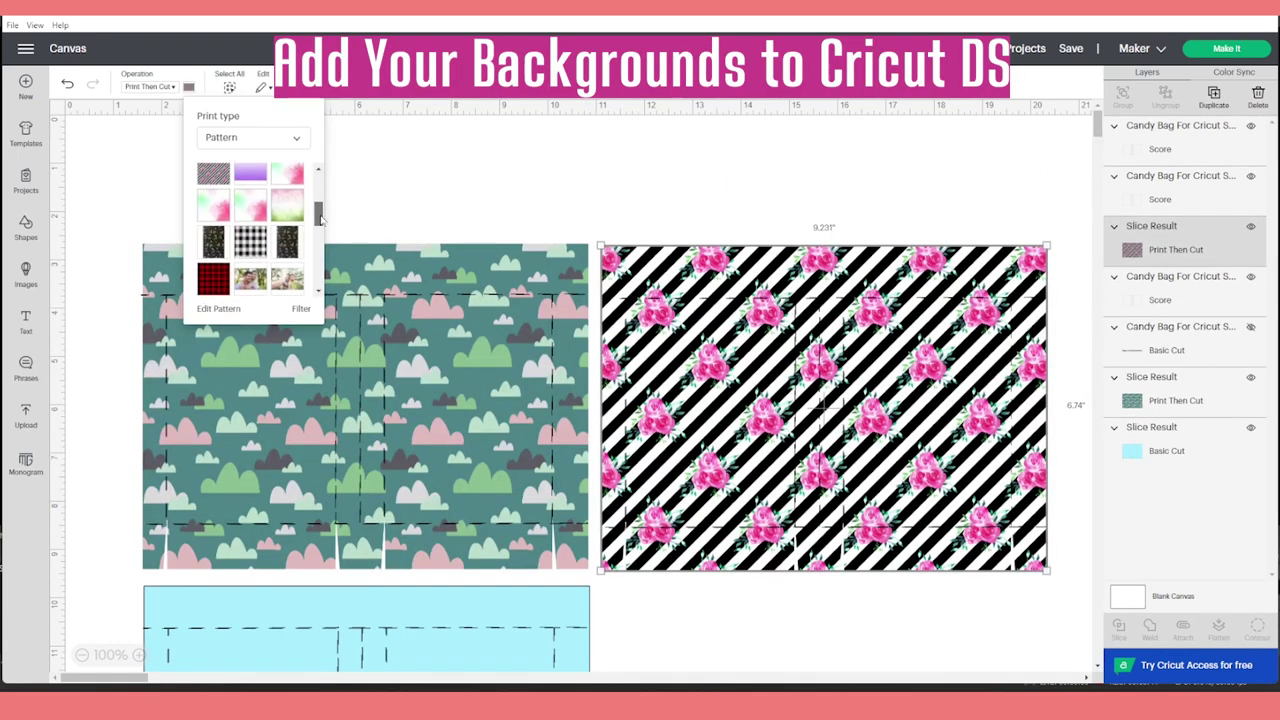
click(563, 165)
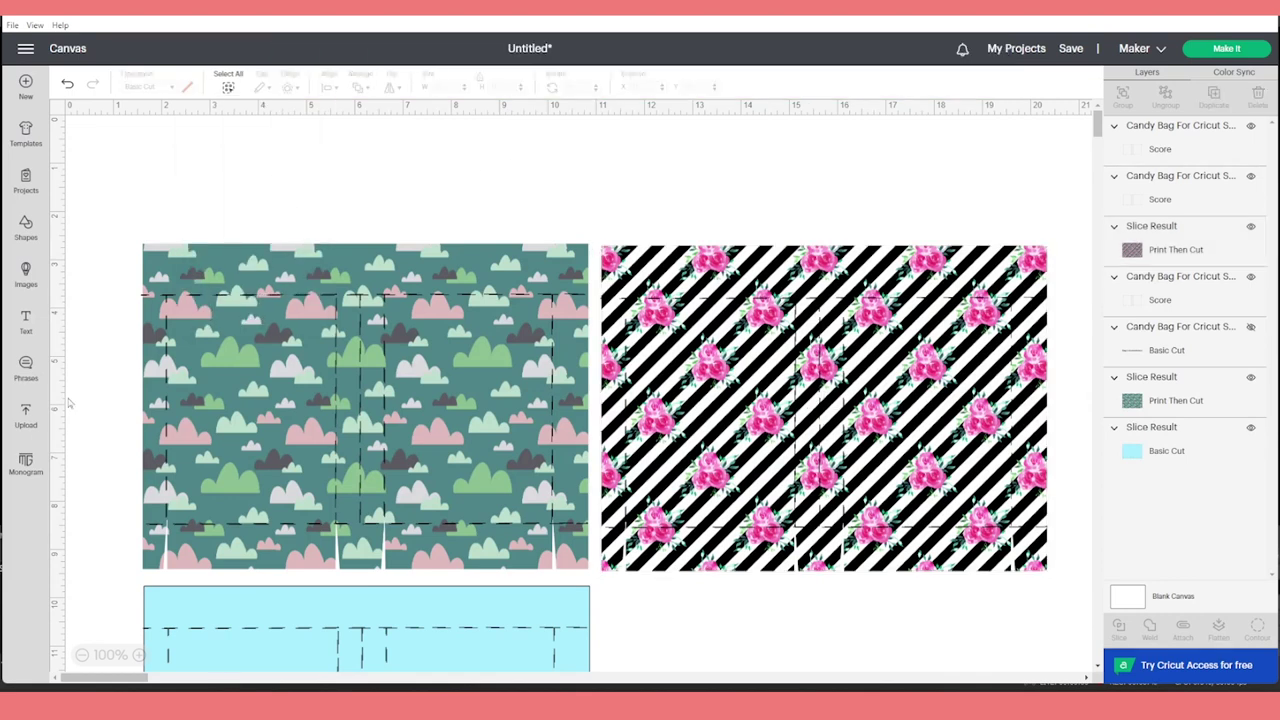
click(26, 418)
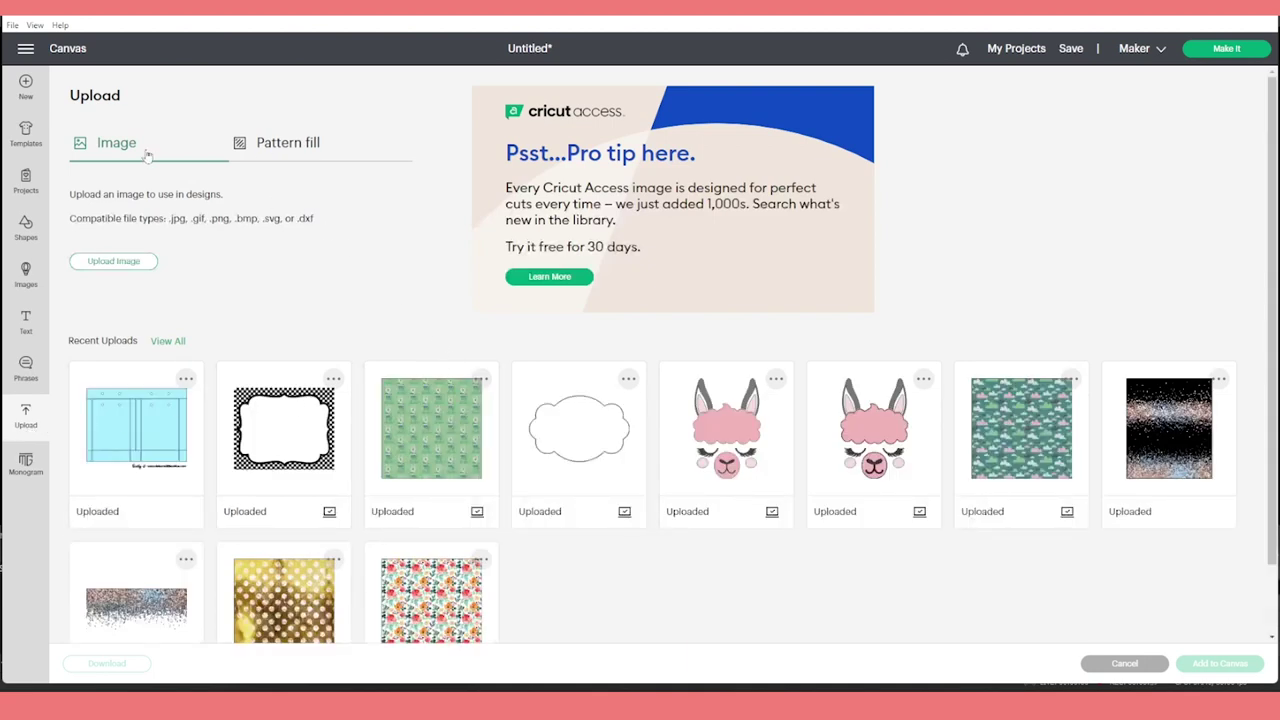
click(329, 155)
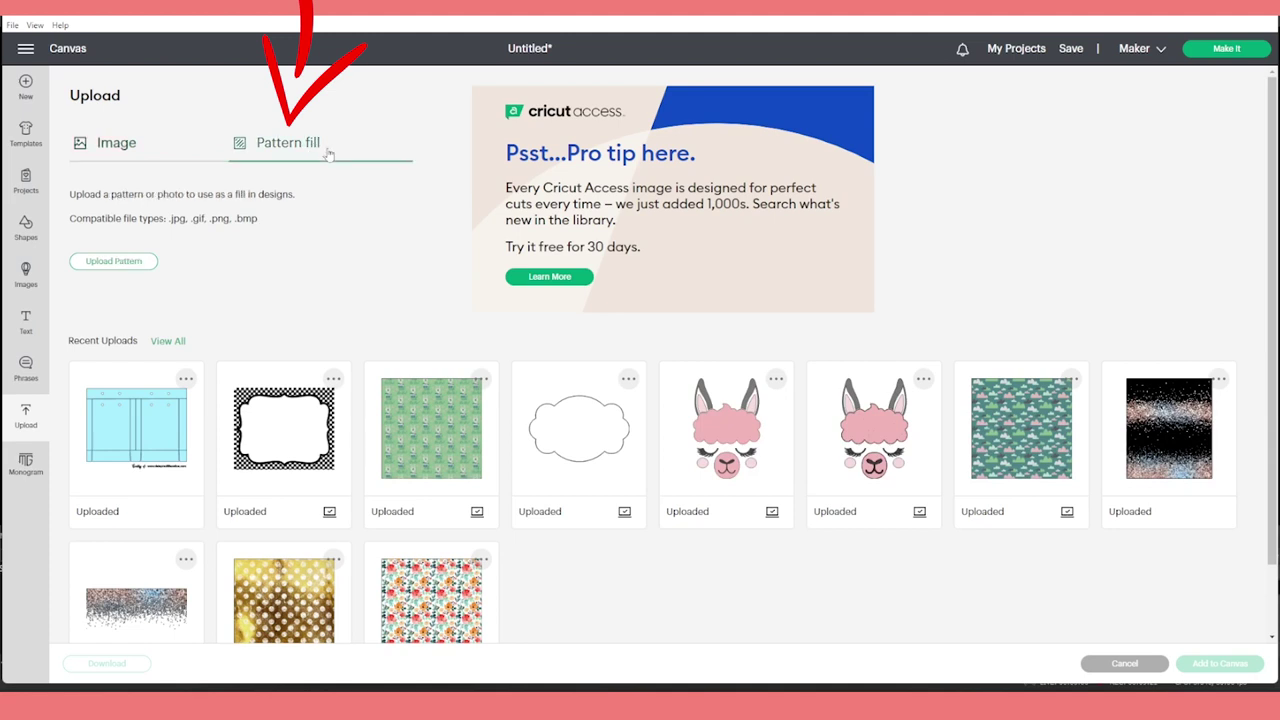
click(108, 262)
click(675, 360)
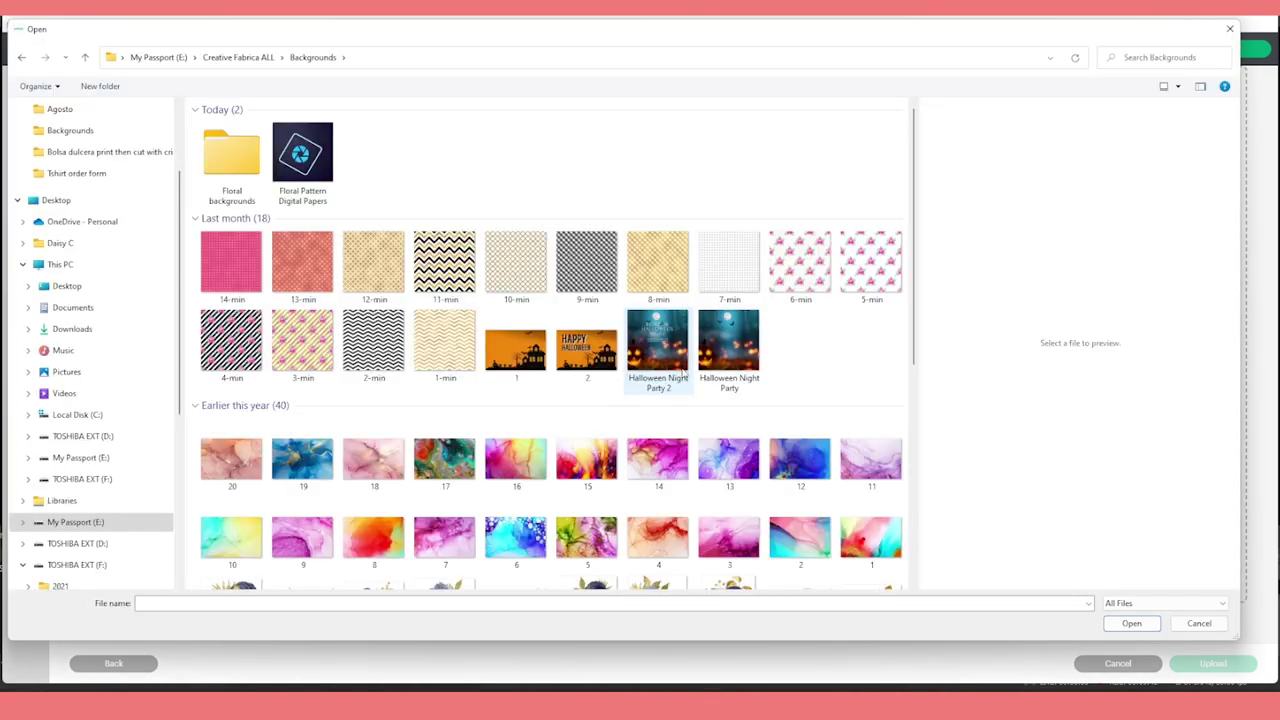
click(460, 258)
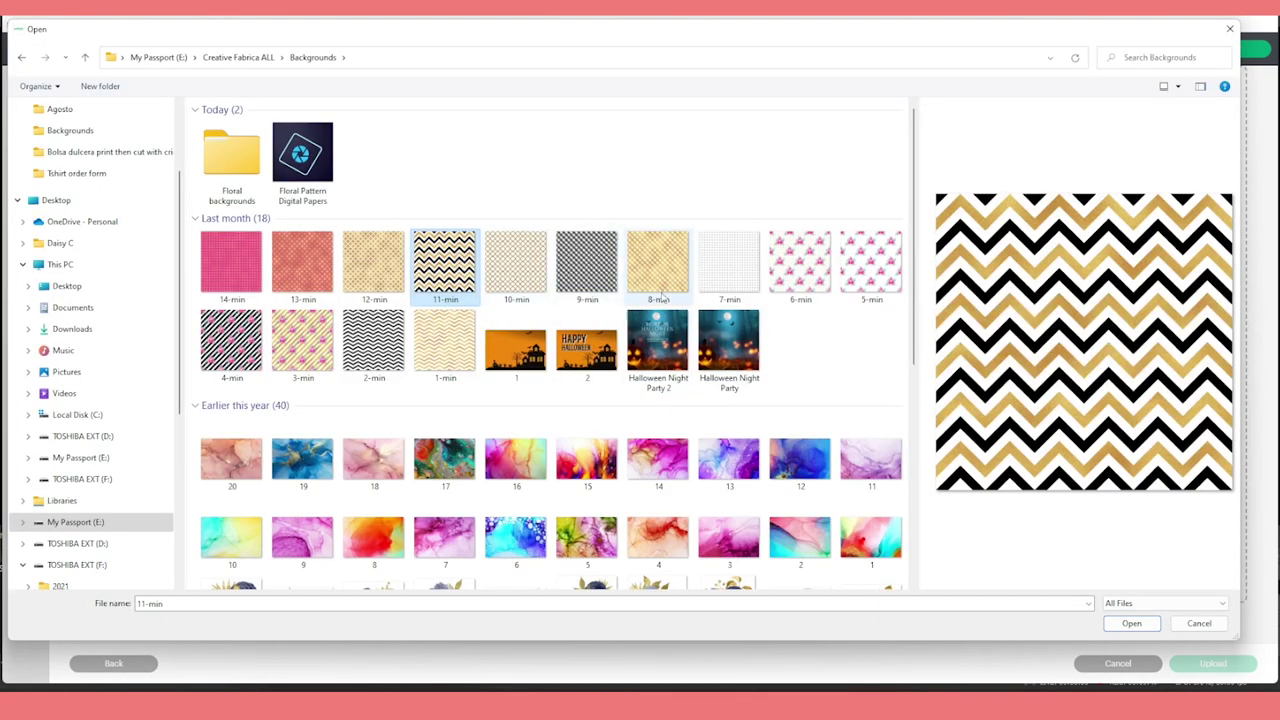
click(1133, 624)
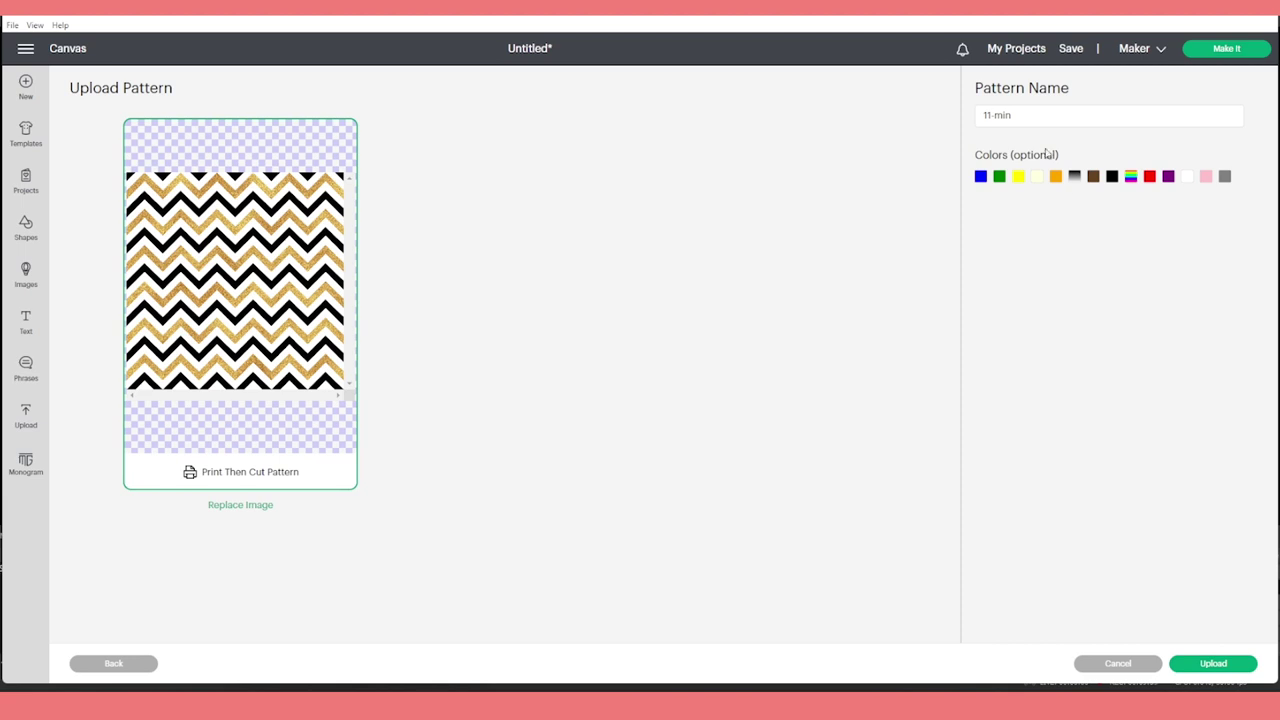
click(1214, 664)
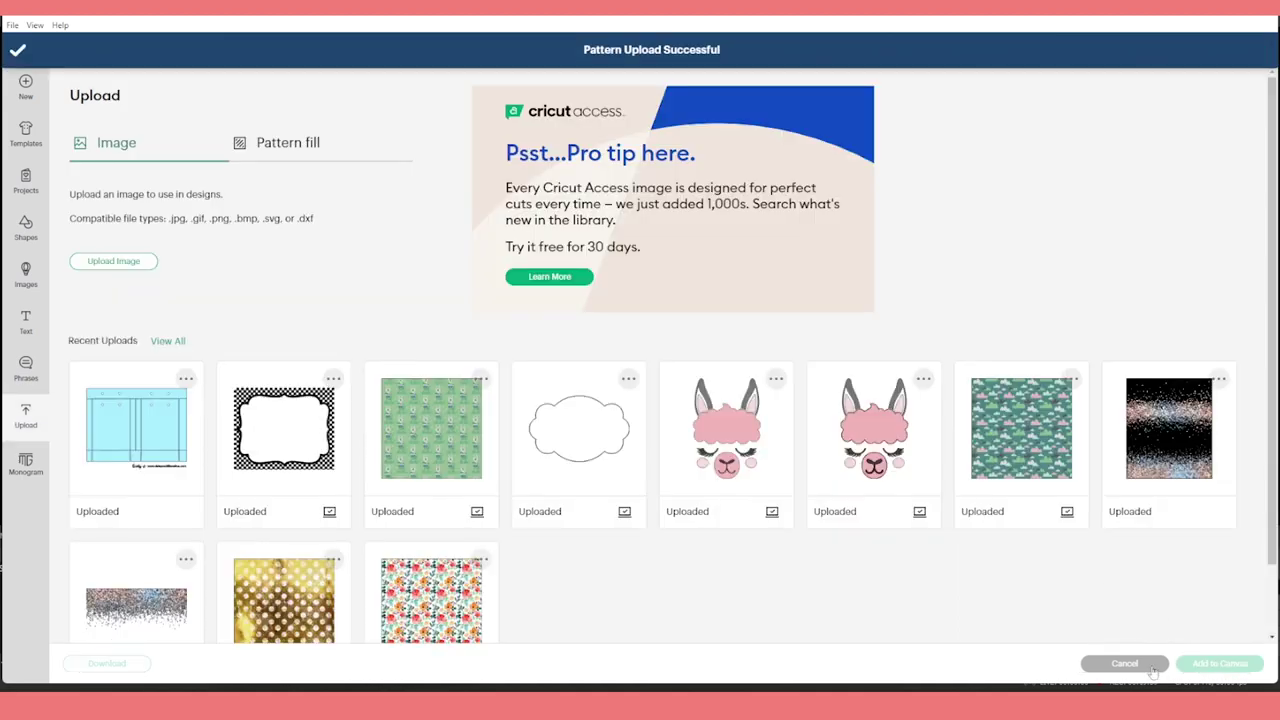
click(1148, 666)
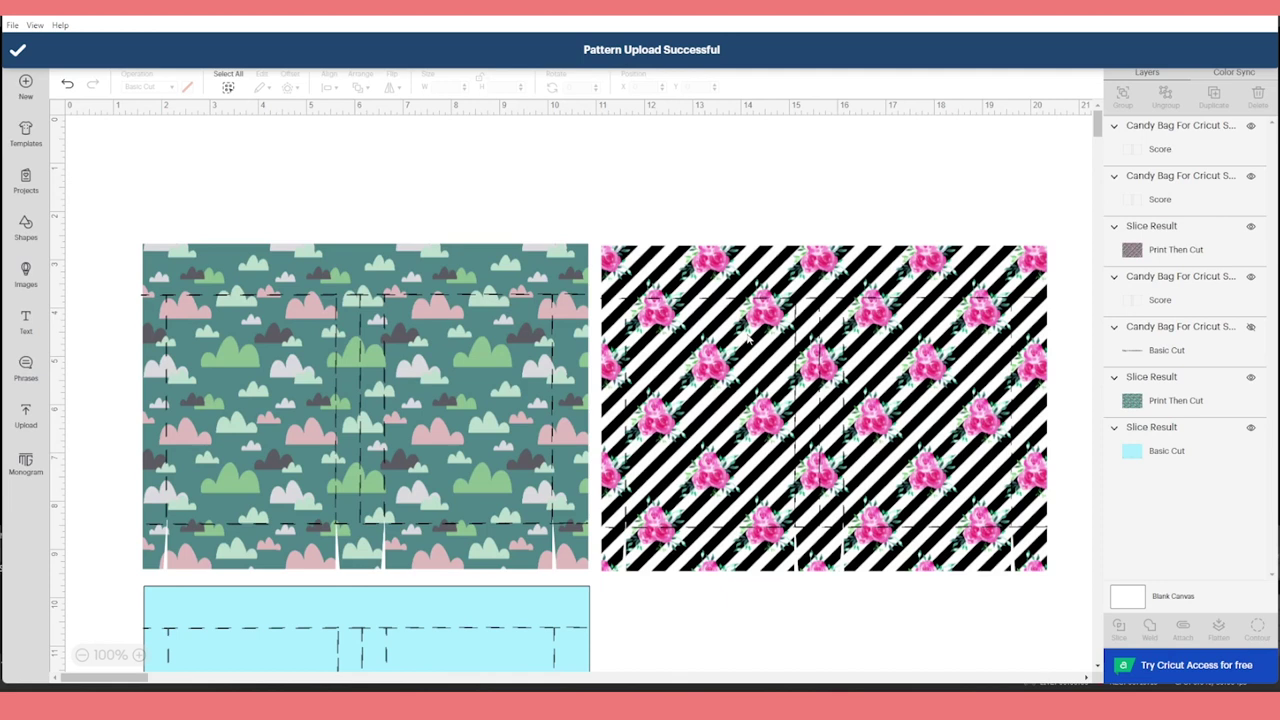
- Set the operation of the remaining cyan bag shape below the cloud bag to Print Then Cut
click(748, 340)
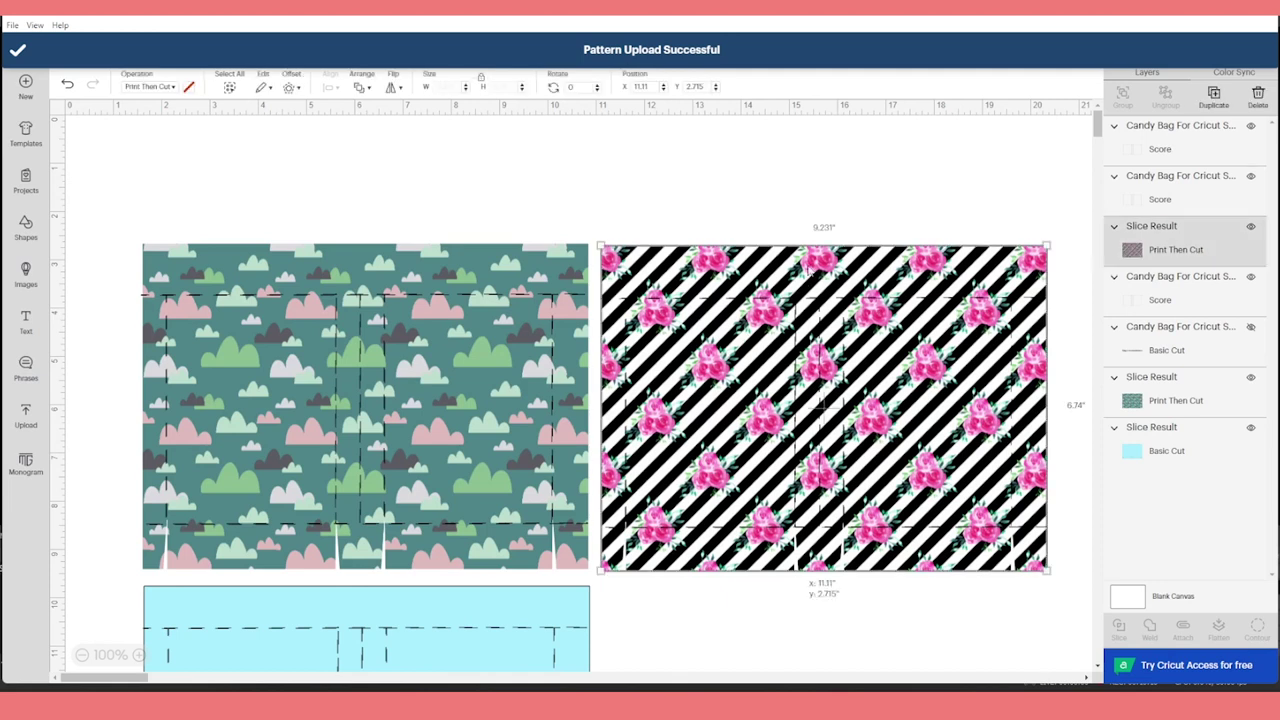
click(528, 592)
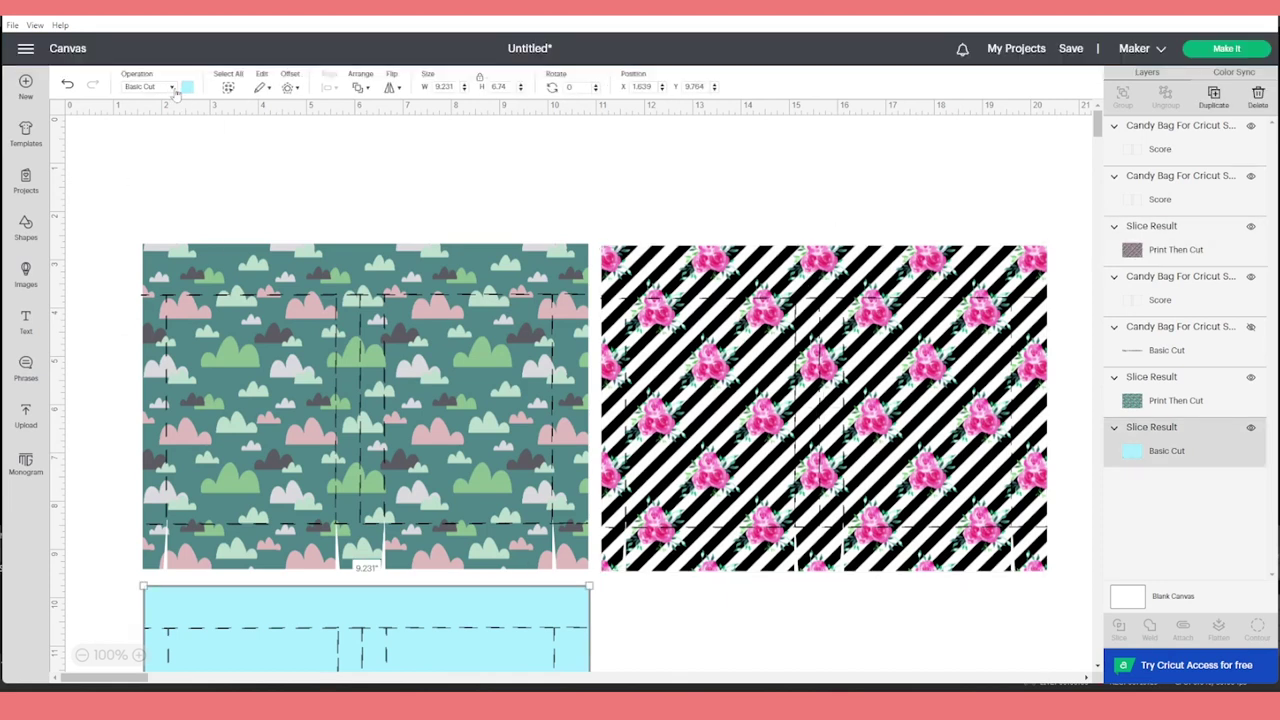
click(176, 92)
click(182, 298)
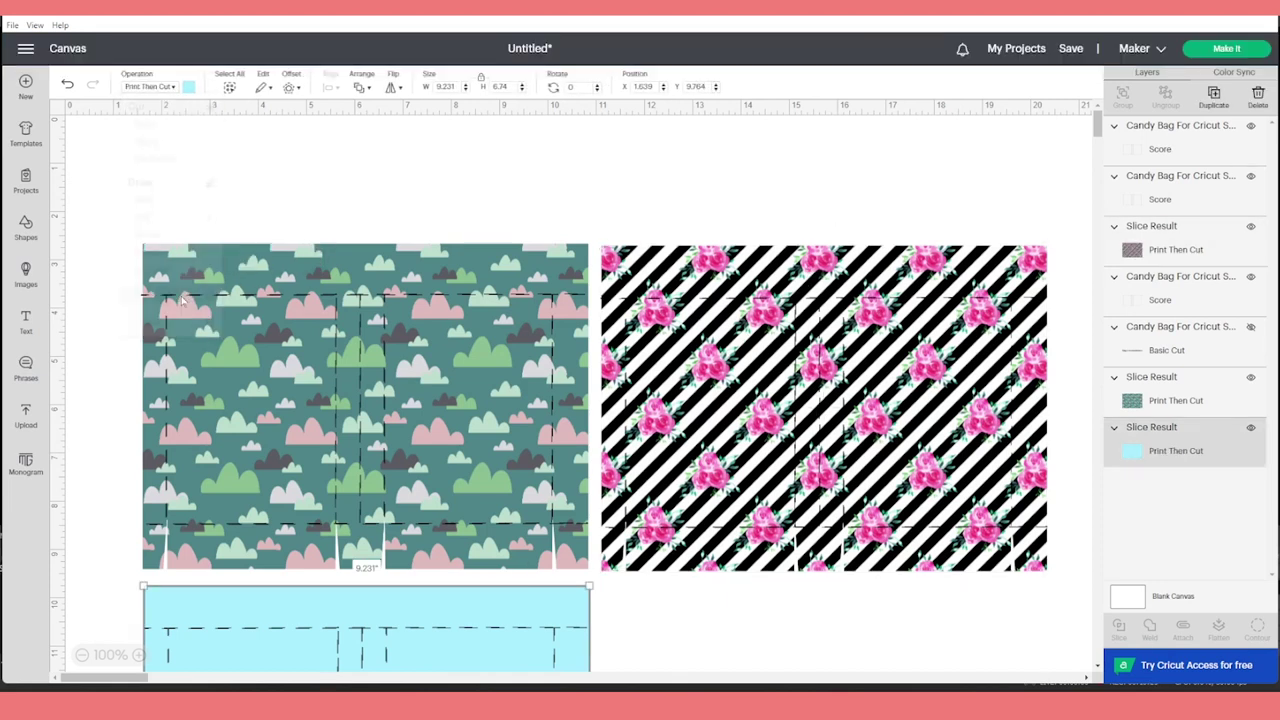
- Fill the remaining cyan bag shape with the uploaded gold and black chevron pattern
click(189, 87)
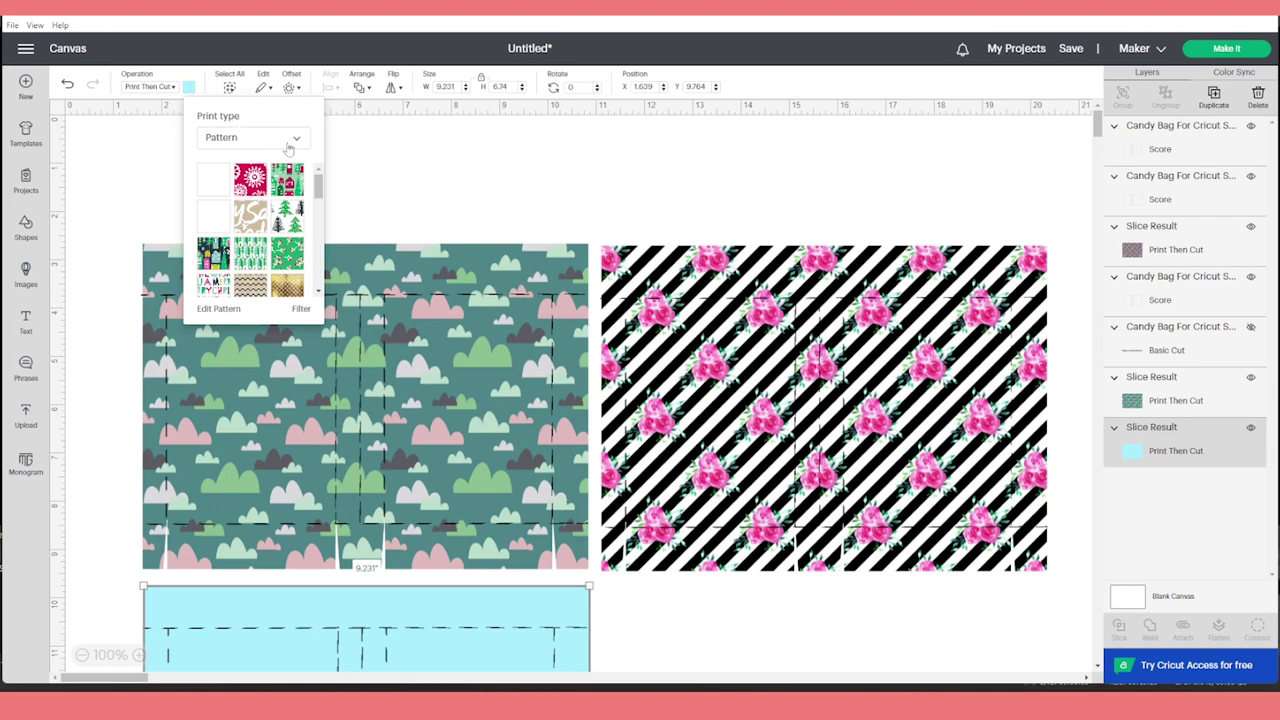
click(250, 290)
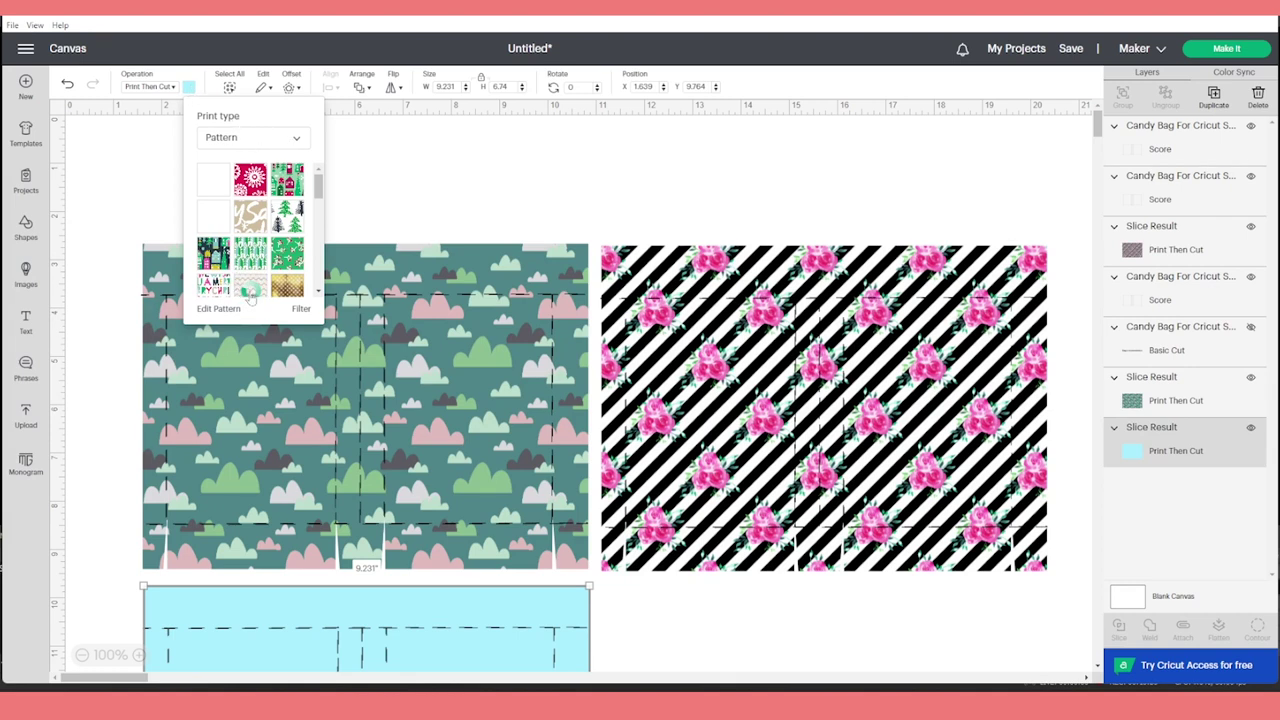
scroll(812, 603, down, 1)
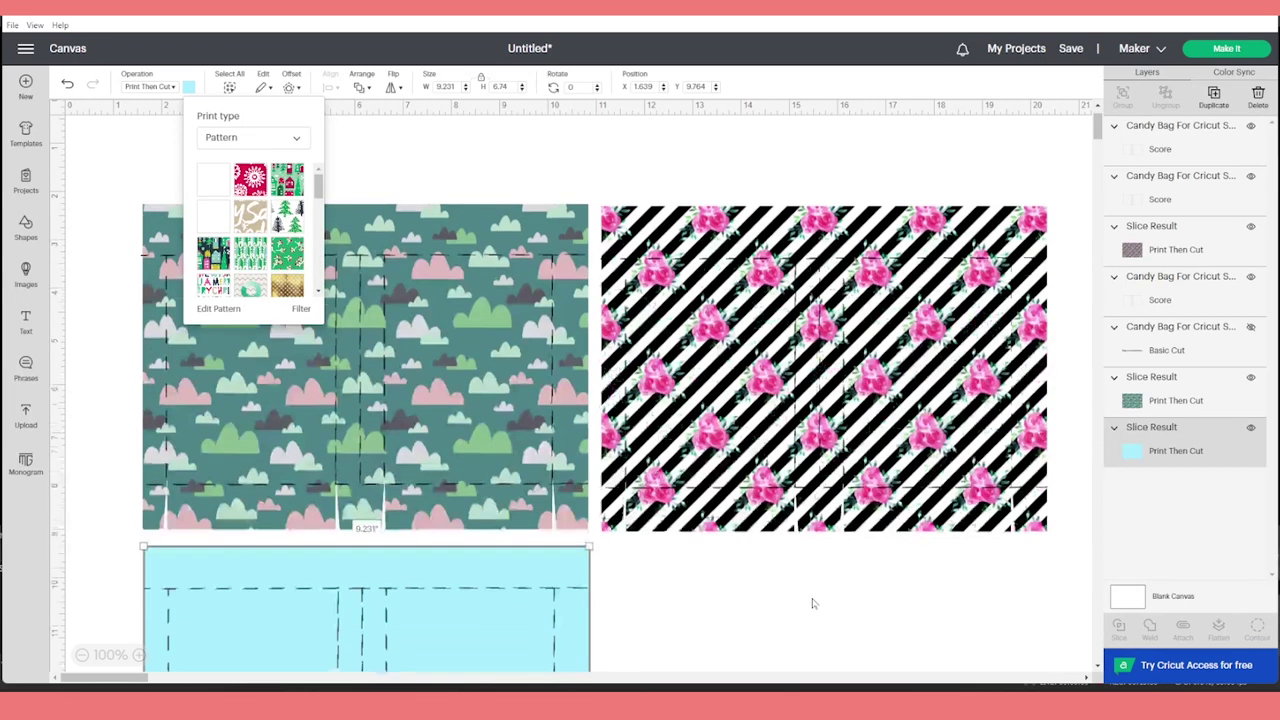
scroll(812, 603, down, 5)
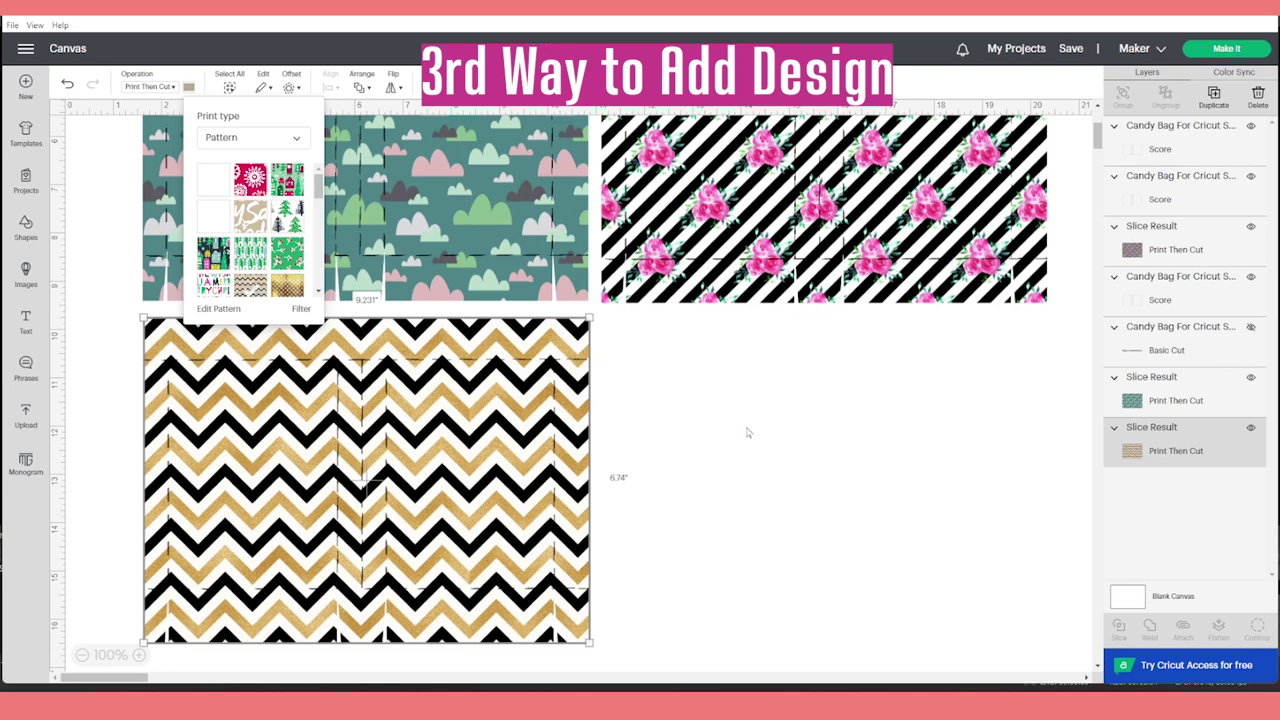
click(746, 432)
scroll(746, 432, down, 4)
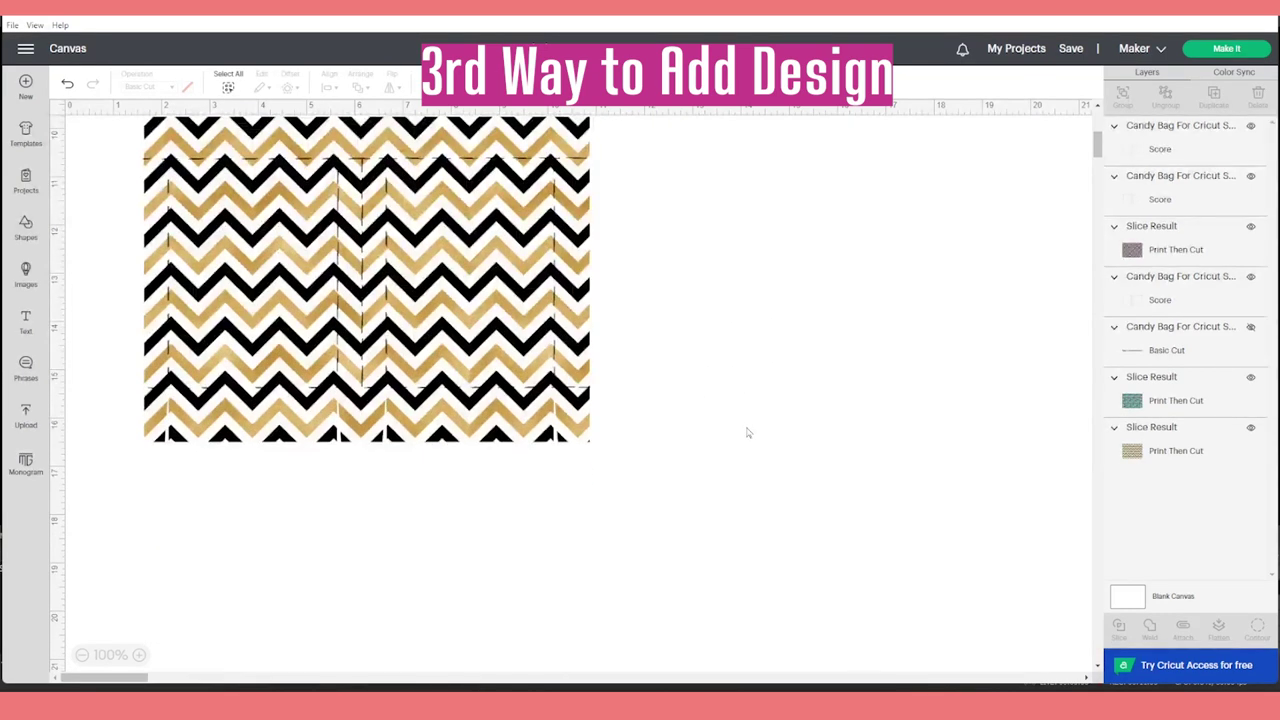
- Undo the chevron pattern fill on the bag shape below the cloud bag and set its operation to Basic Cut
scroll(746, 432, up, 4)
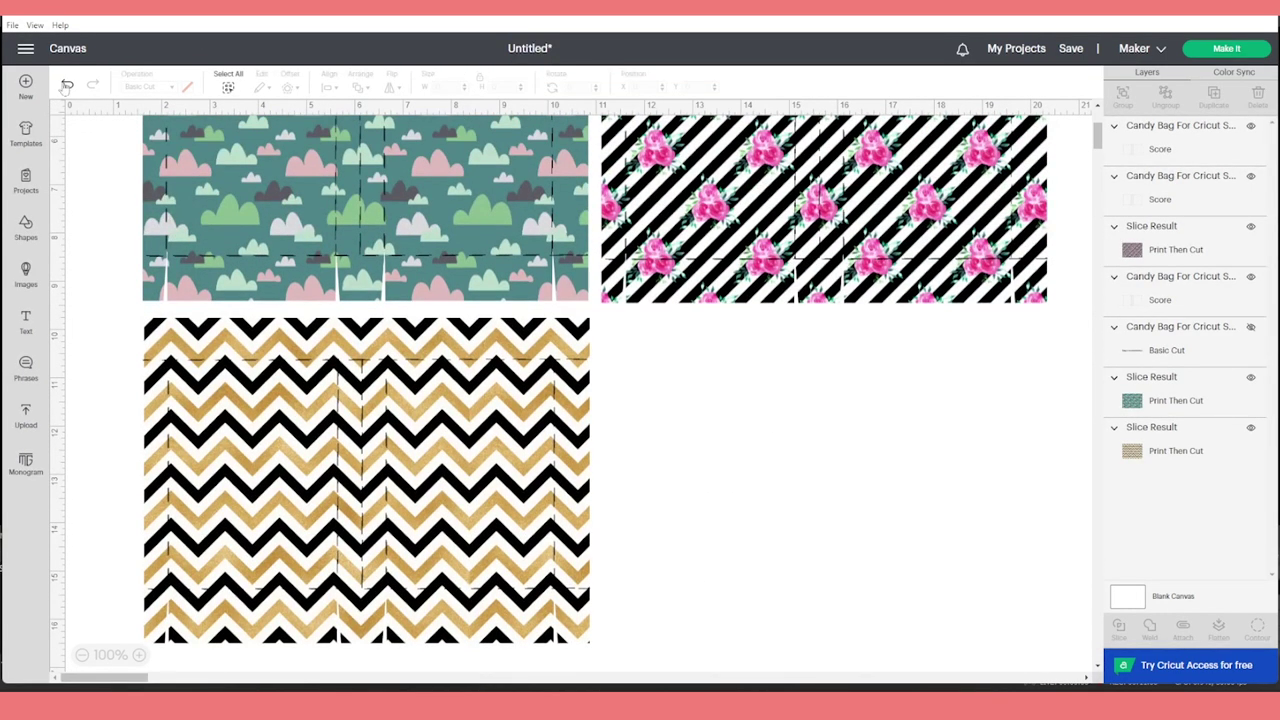
click(66, 86)
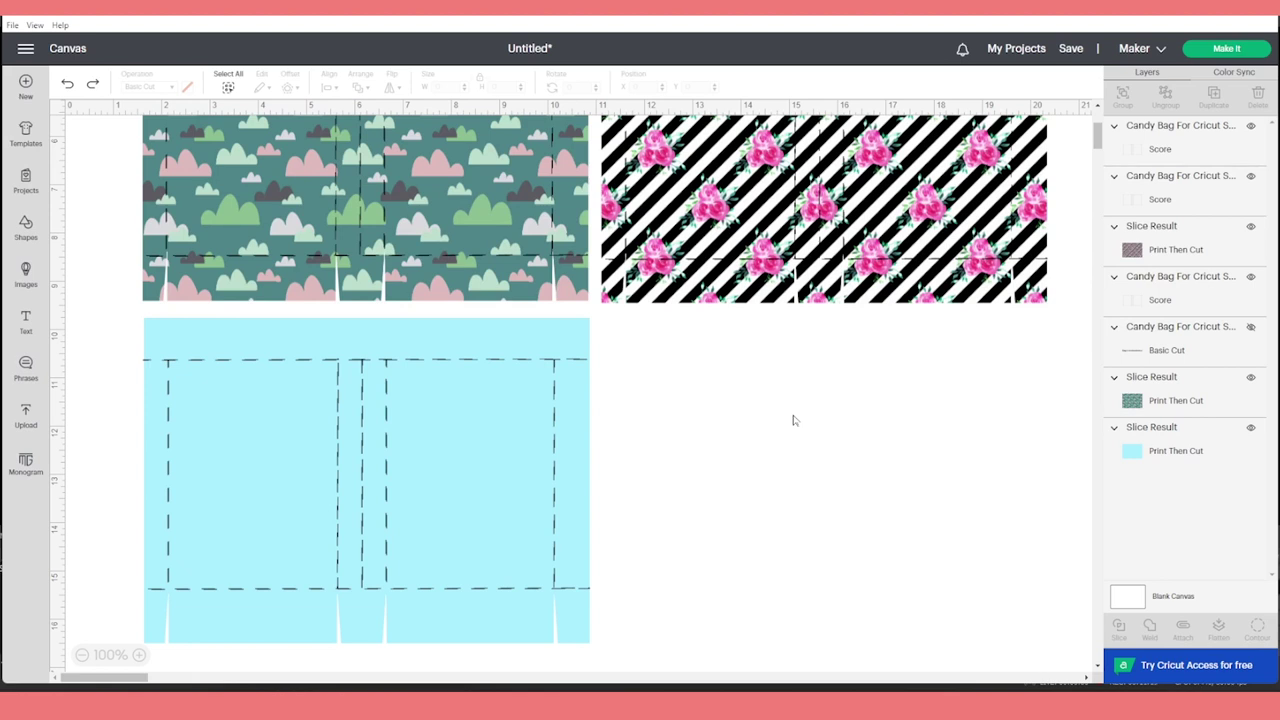
click(365, 480)
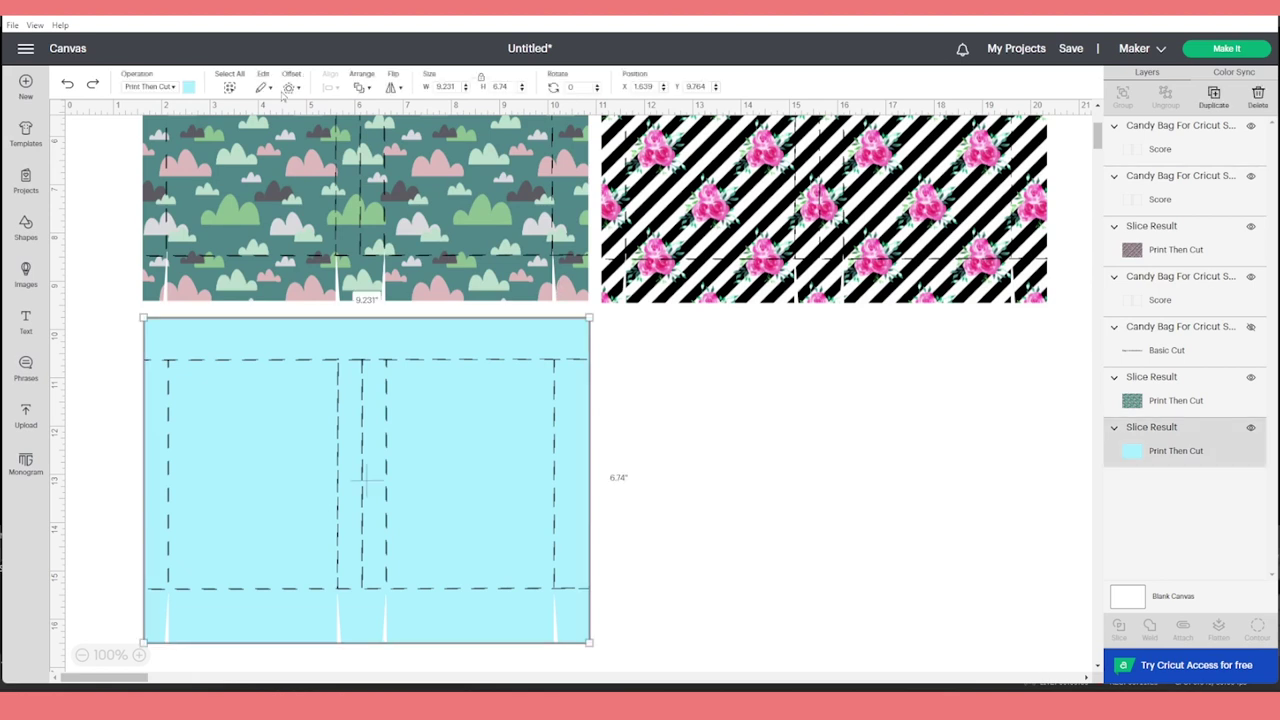
click(188, 87)
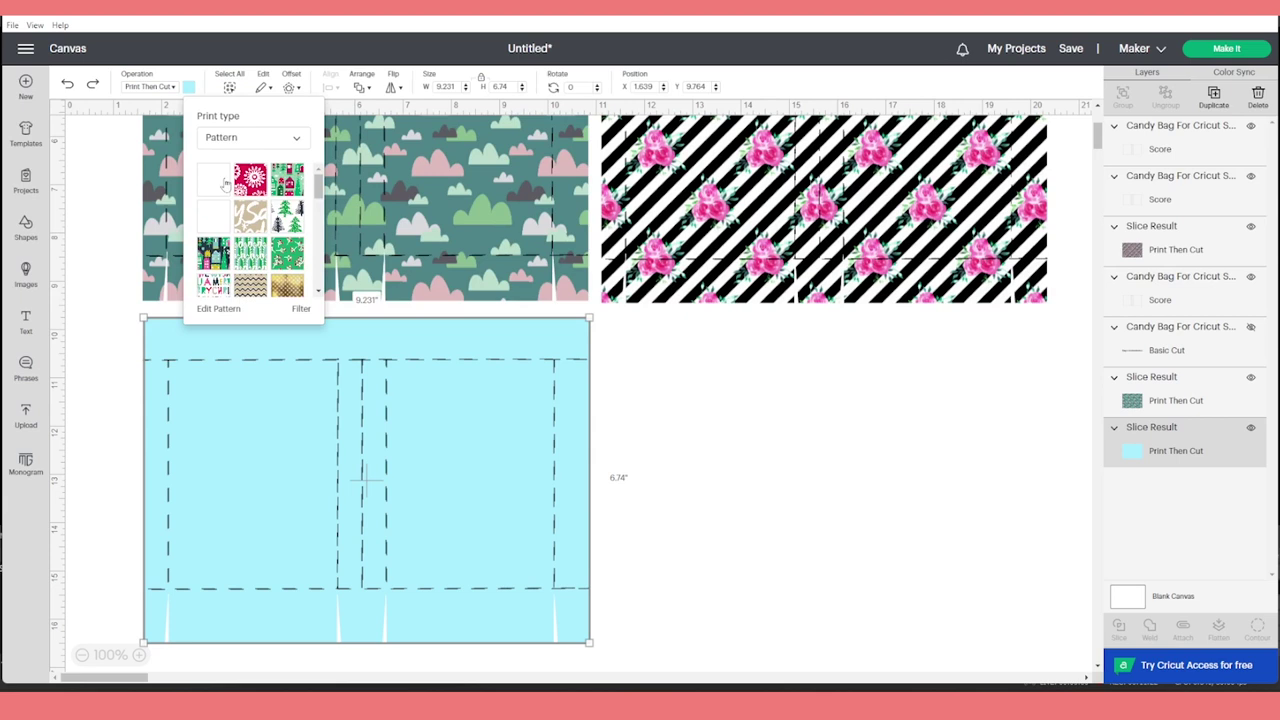
click(167, 88)
click(160, 124)
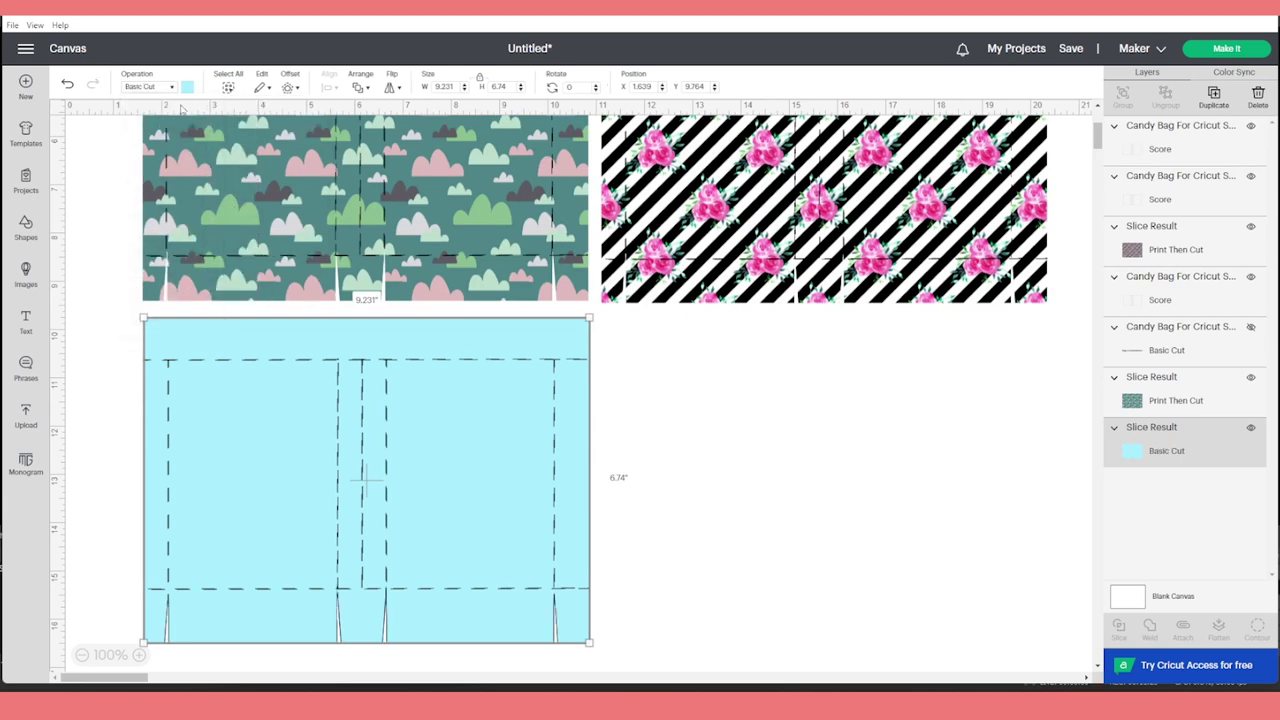
- Change the material color of the bag shape below the cloud bag to white
click(187, 87)
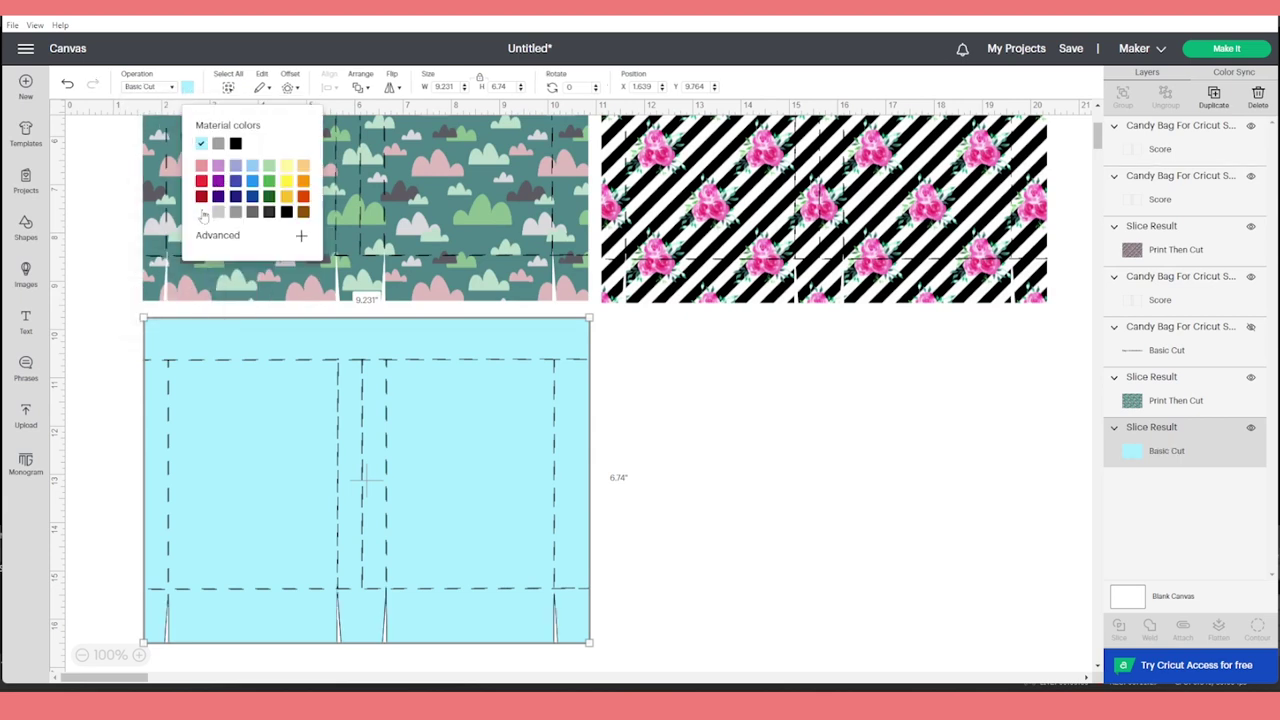
click(202, 212)
click(767, 470)
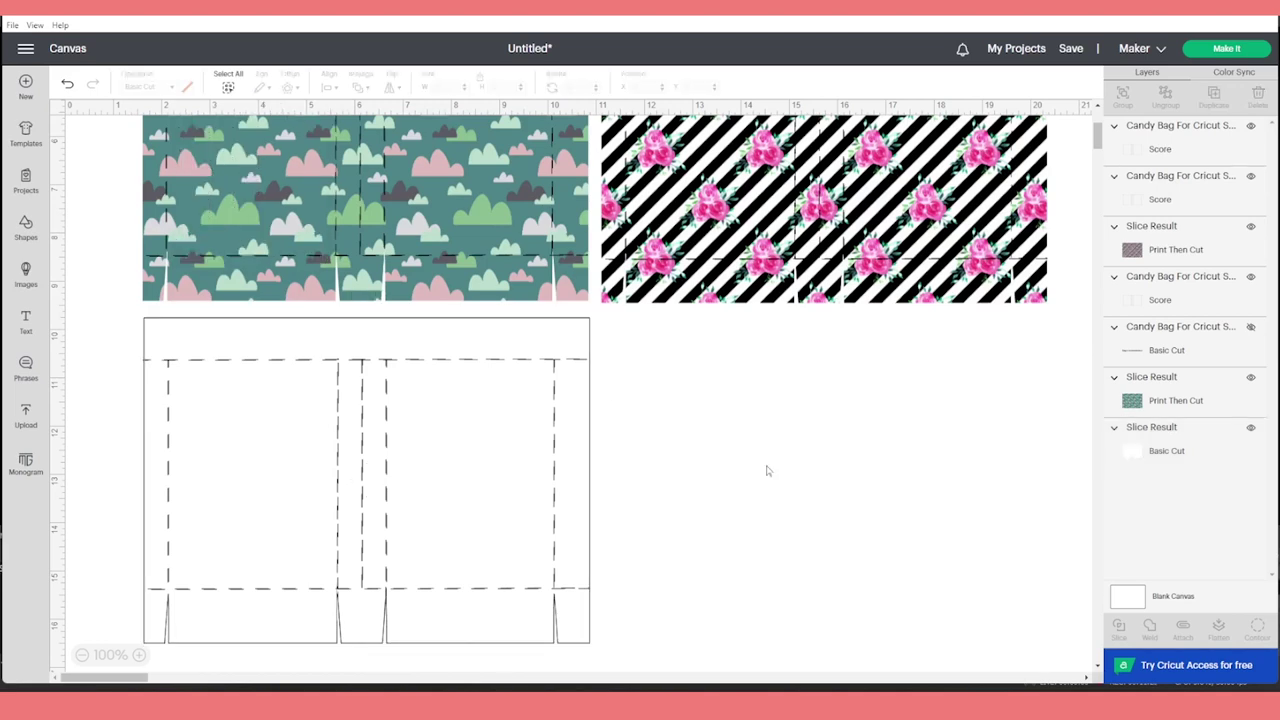
- Add the three uploaded purple flower images, two corner sprays and one curved branch, to the canvas
click(28, 424)
click(190, 344)
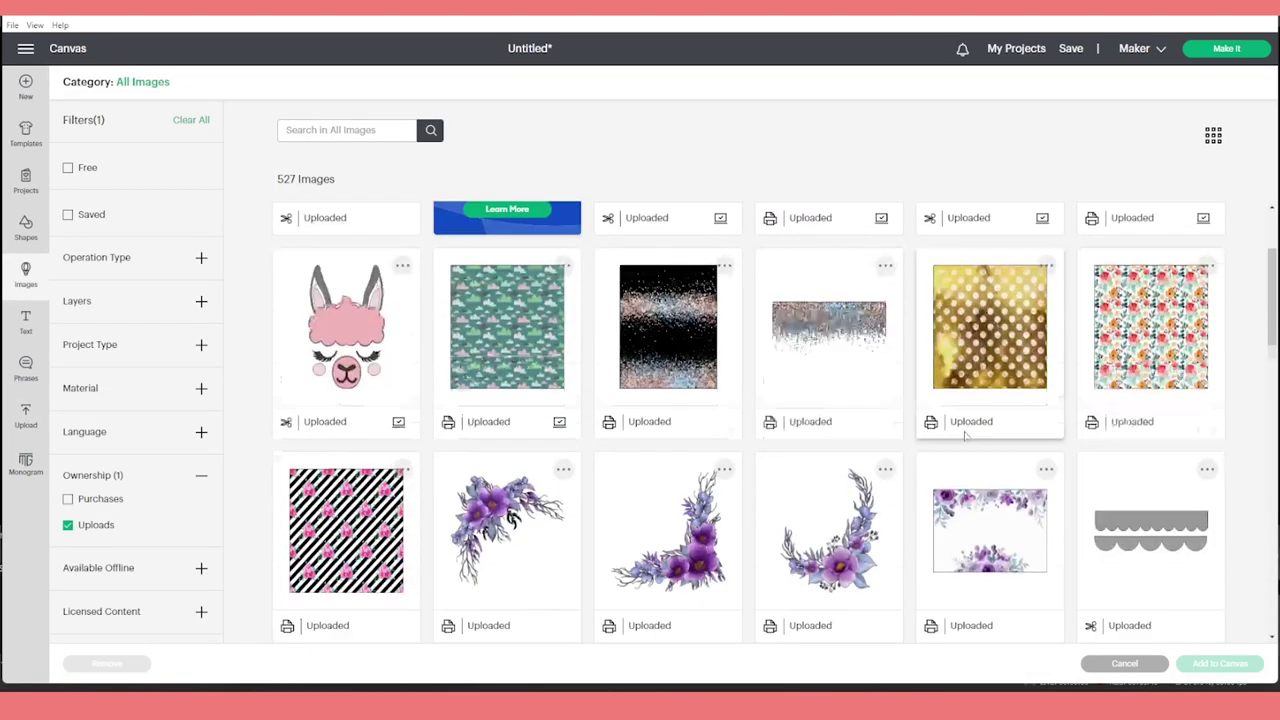
scroll(966, 436, down, 1)
click(668, 420)
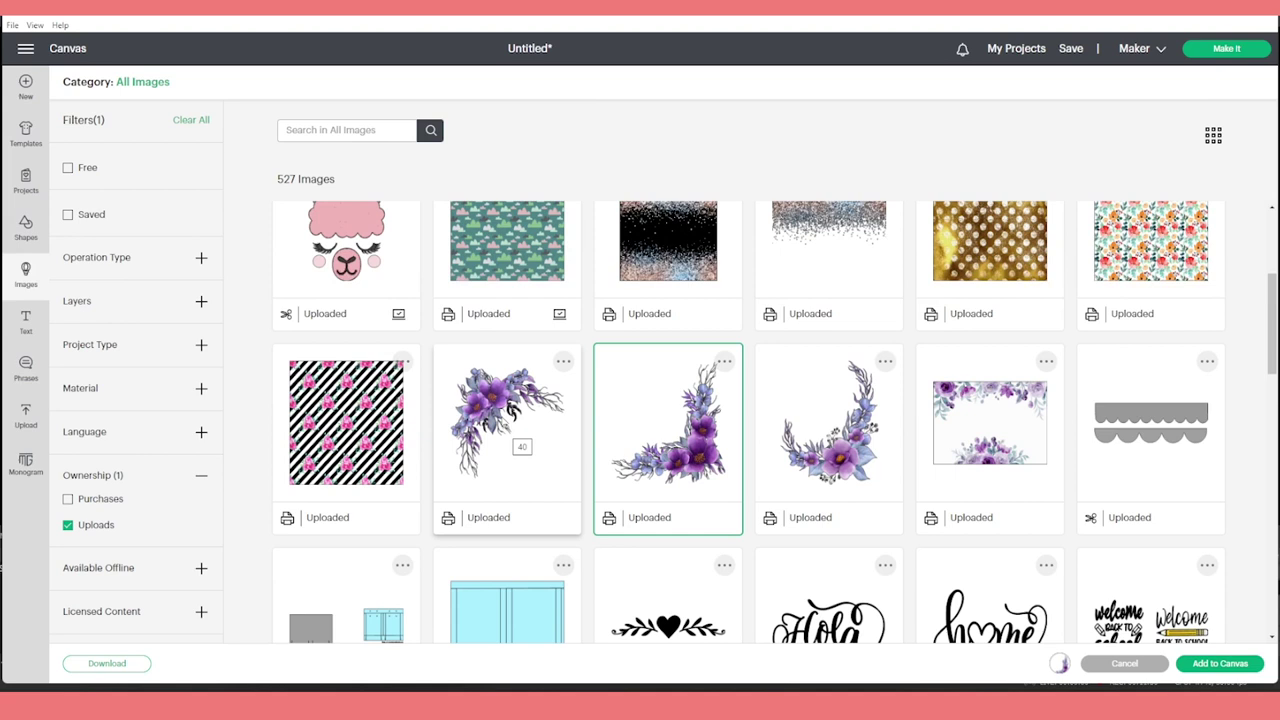
click(520, 445)
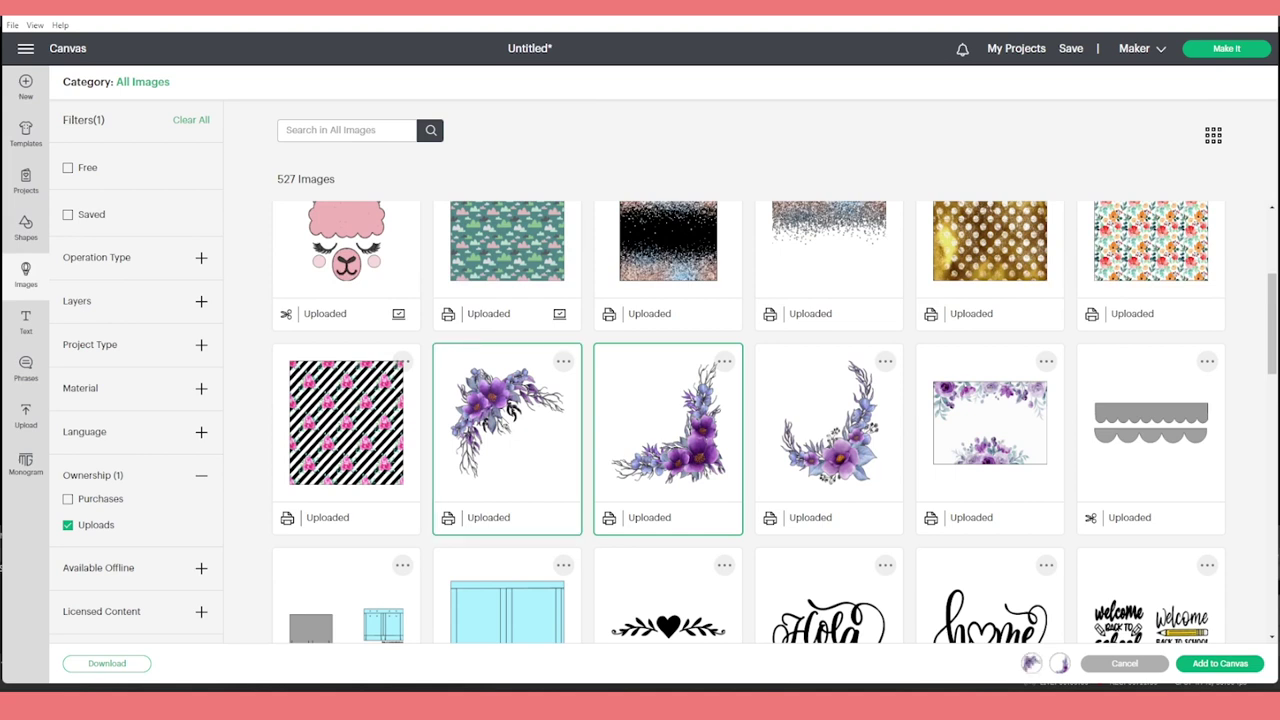
click(805, 437)
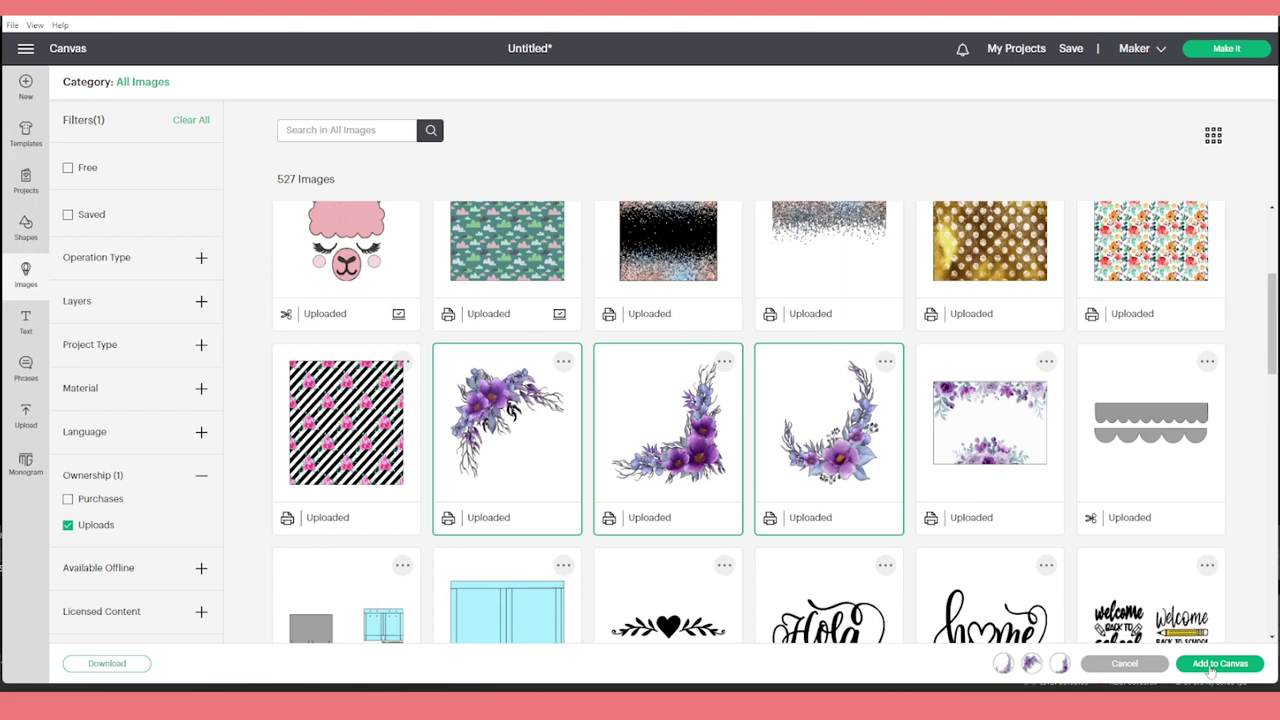
click(1212, 665)
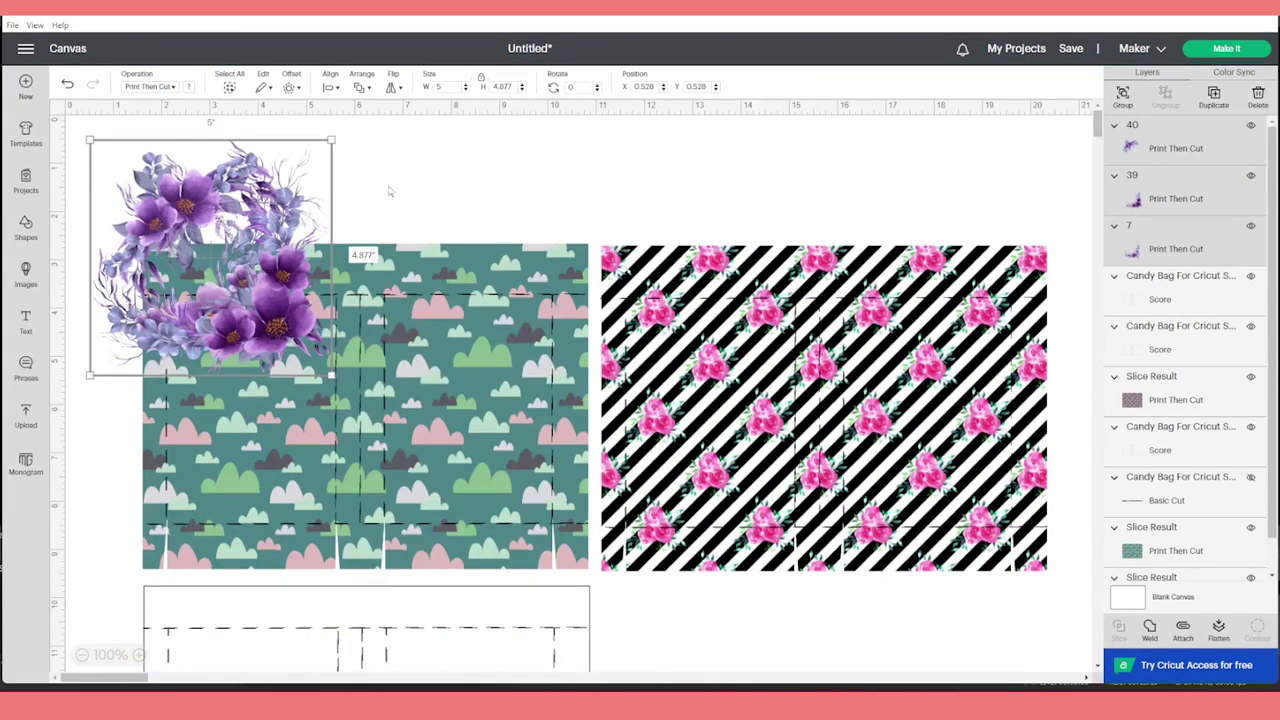
- Place the corner flower image 39 in the lower right corner of the white bag's right panel, scaled to about 3.52 inches wide
drag(270, 314, 533, 618)
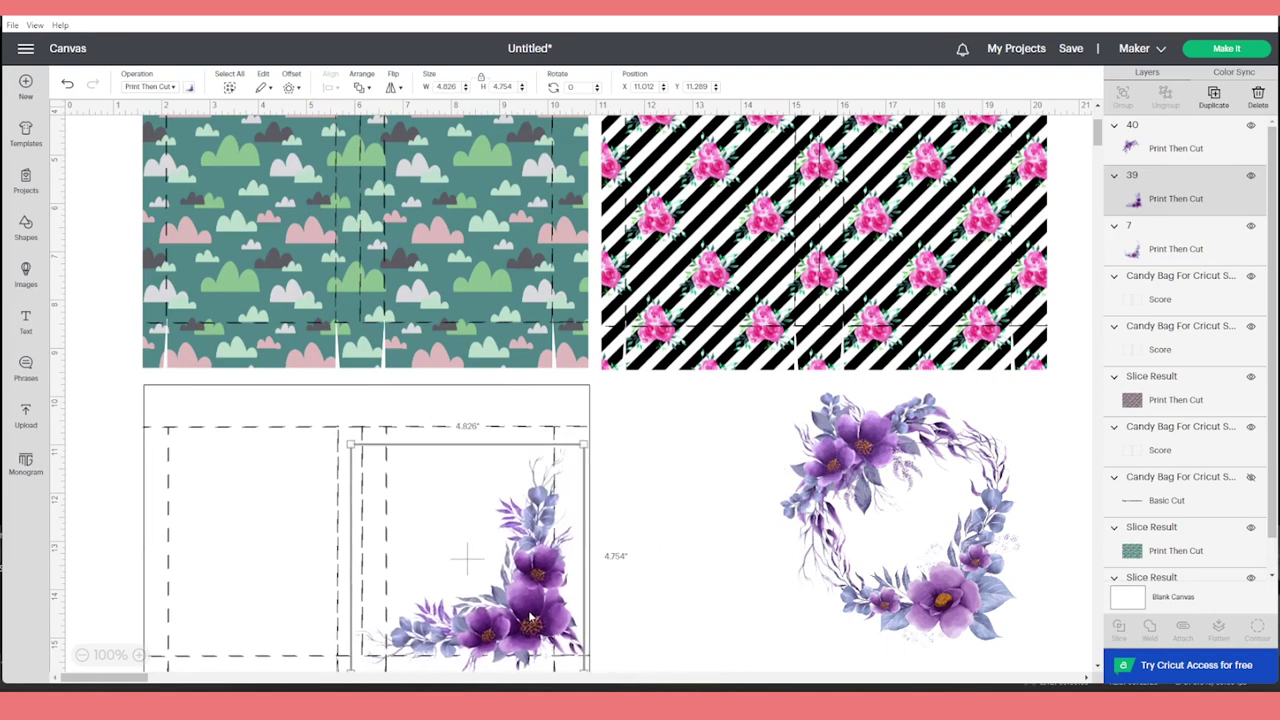
drag(582, 443, 524, 507)
drag(497, 636, 537, 638)
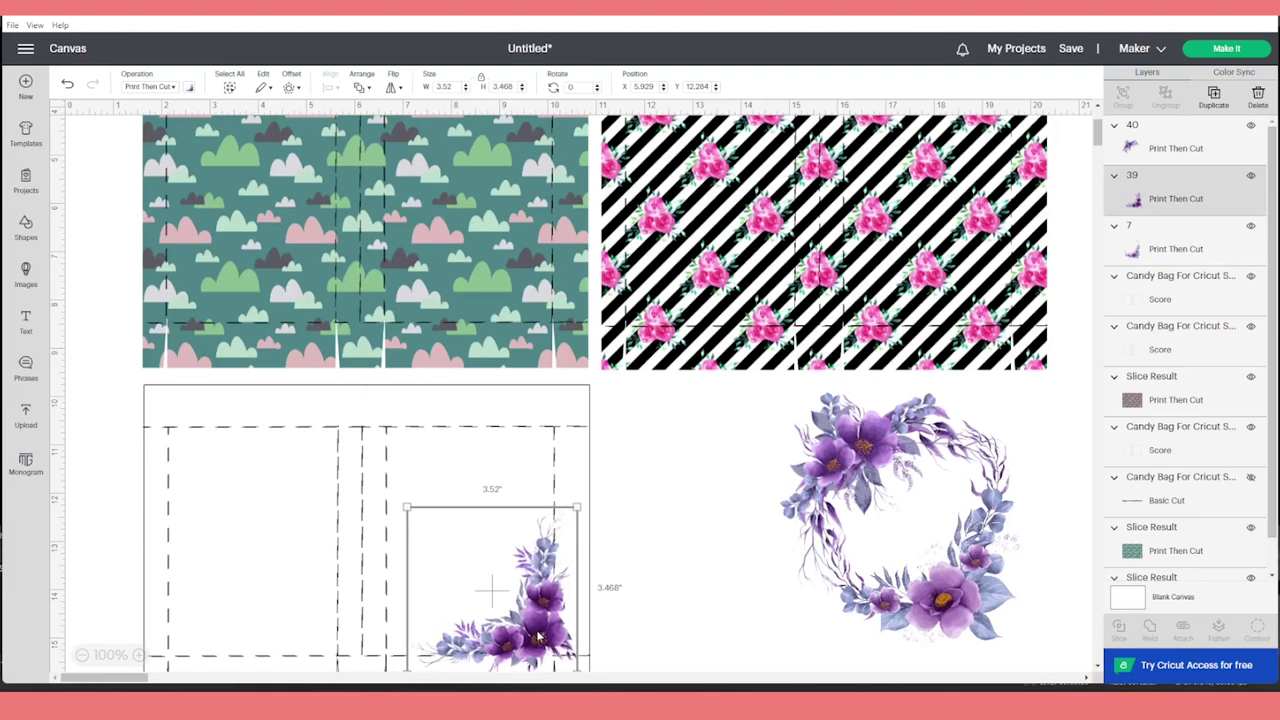
click(617, 517)
scroll(617, 517, down, 3)
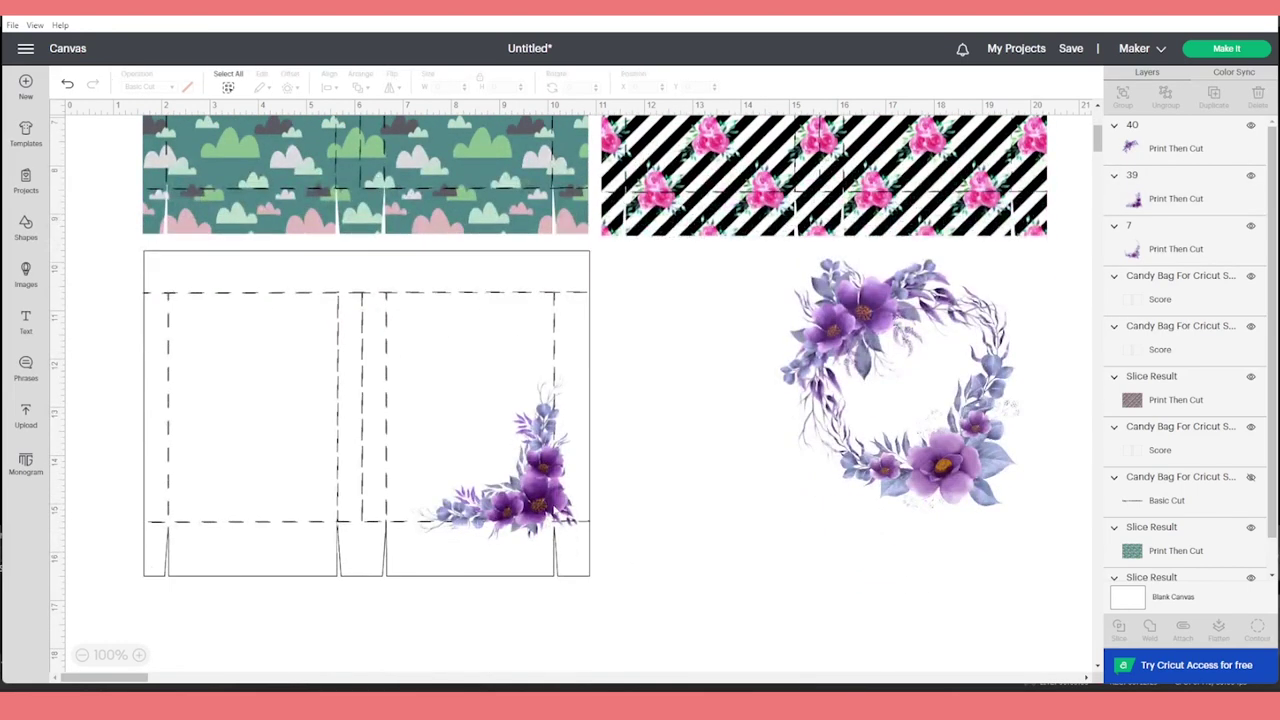
- Duplicate the placed corner flowers, move the copy toward the right panel's lower left corner and flip it horizontally
click(540, 494)
right_click(532, 492)
click(560, 440)
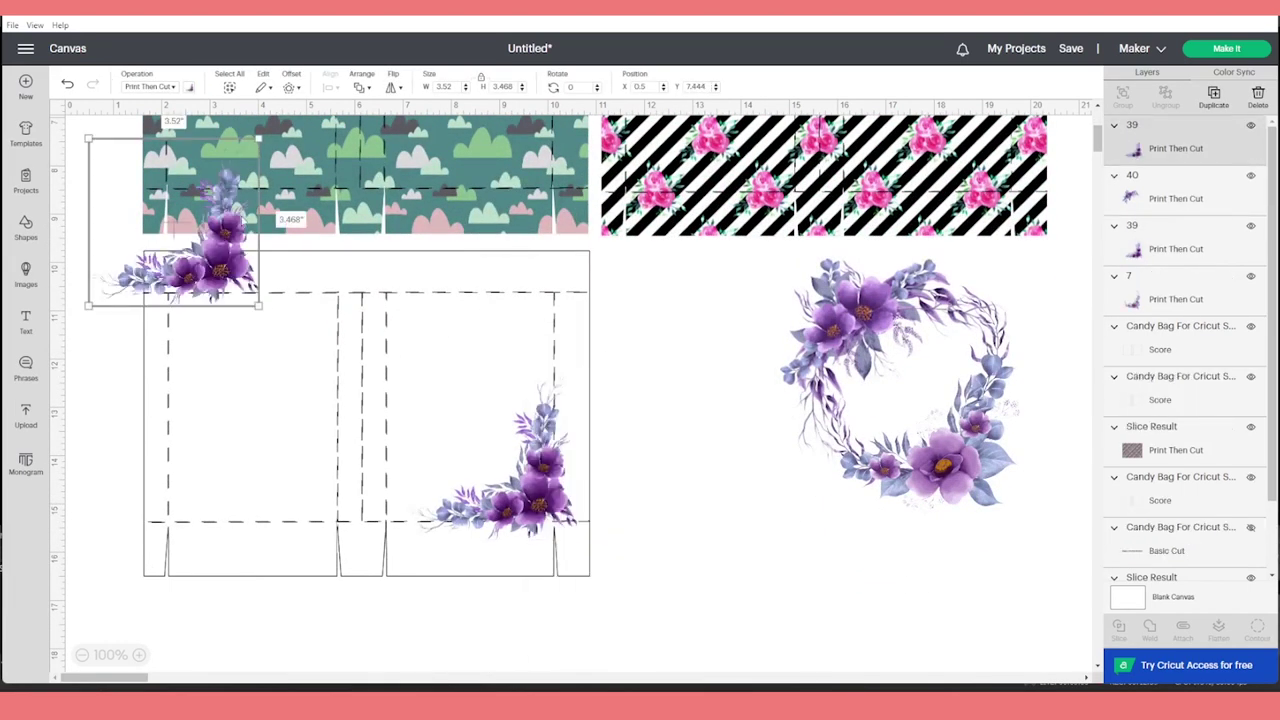
drag(200, 225, 447, 453)
click(393, 87)
click(440, 100)
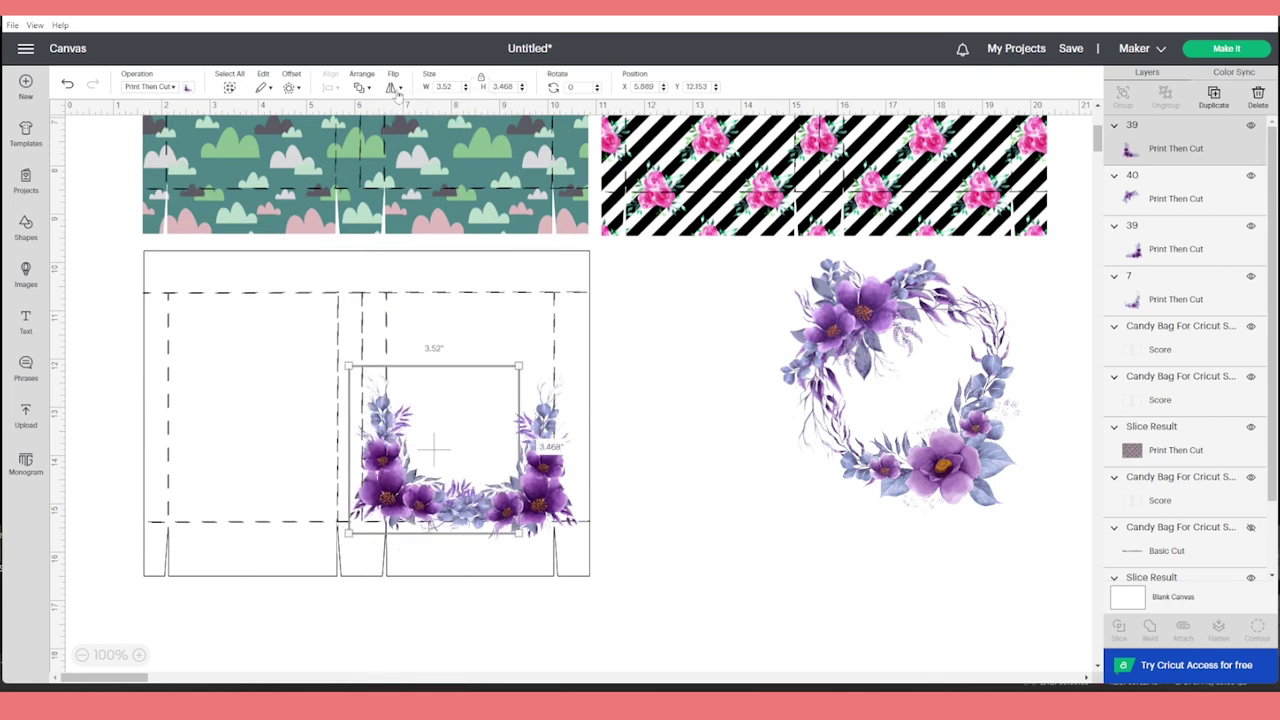
- Fit the mirrored corner flowers into the right panel's lower left corner, scaled down to about 3.4 inches wide
mouse_move(422, 500)
mouse_down()
mouse_move(460, 510)
mouse_move(442, 506)
mouse_up()
drag(537, 540, 523, 535)
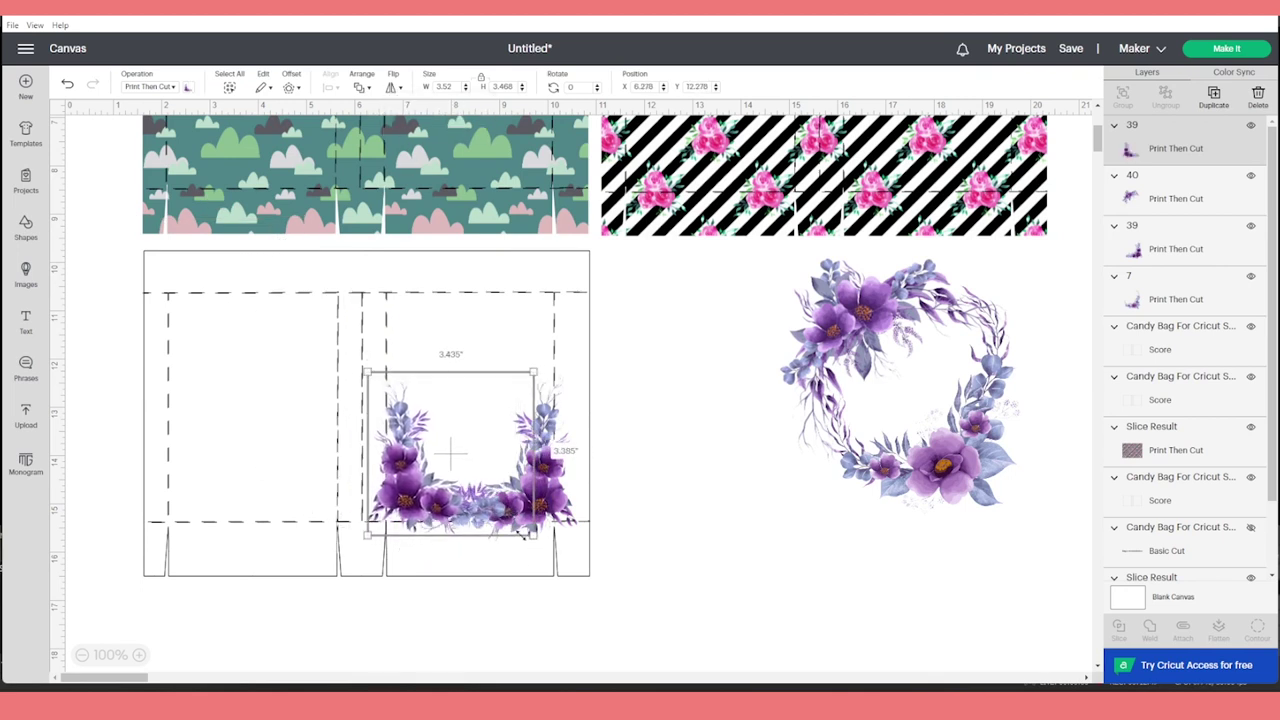
click(700, 506)
- Move flower image 40 to the top of the right panel, rotate it 45 degrees and scale it down to fit the panel
drag(860, 320, 455, 388)
click(690, 370)
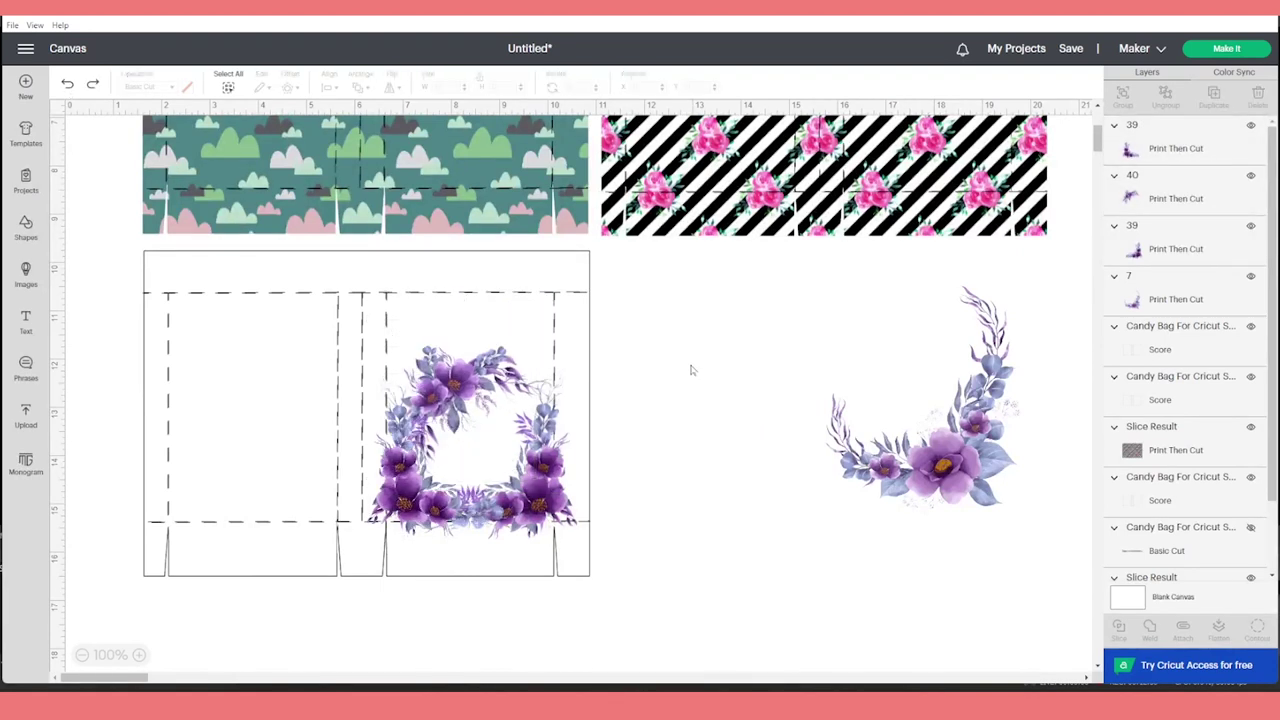
click(500, 320)
click(572, 87)
text(45)
key(Return)
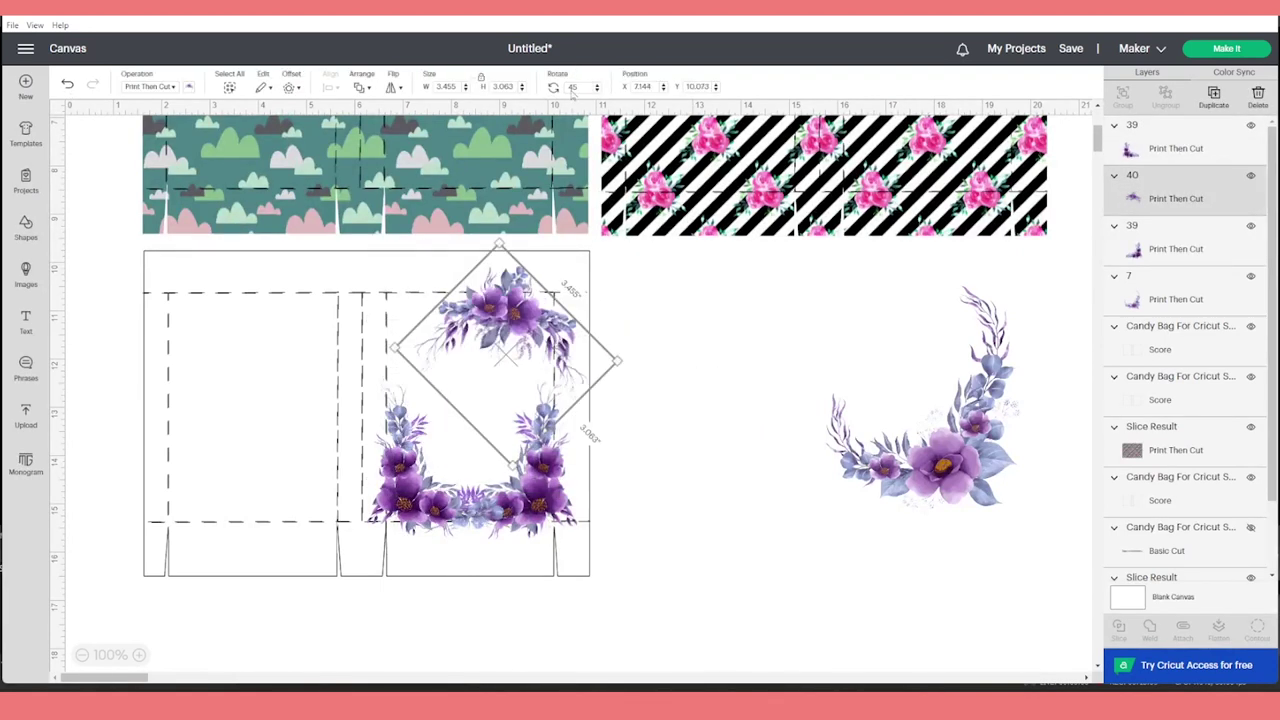
drag(619, 361, 585, 340)
click(694, 349)
- Scale flower image 7 to about 1.34 by 1.56 inches, flip it vertically and fit it into the right panel's upper right corner
click(960, 400)
drag(1022, 278, 527, 320)
click(393, 86)
click(440, 123)
- Duplicate the small flower branch and place the copy, rotated 127 degrees, in the right panel's upper left corner
right_click(549, 314)
click(569, 420)
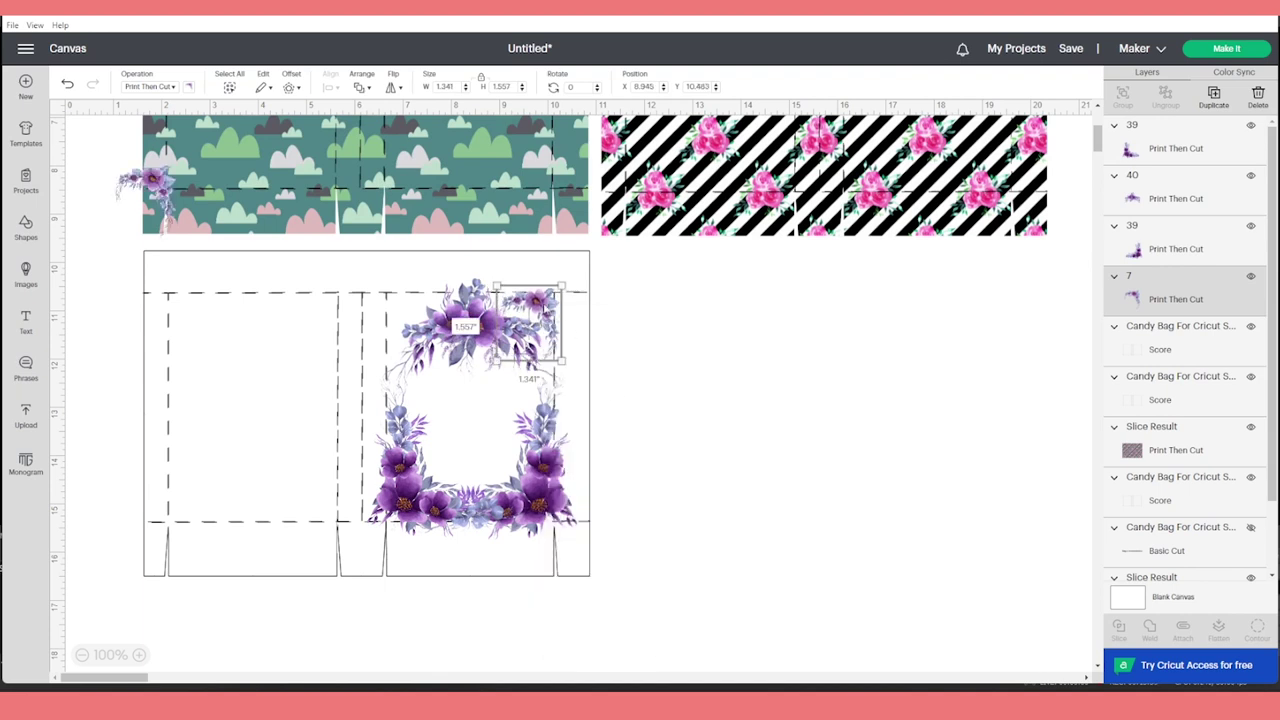
drag(145, 186, 425, 322)
click(405, 315)
- Duplicate the rotated small branch repeatedly and line up five copies along the bag's top score line over the left panel and side fold
right_click(414, 314)
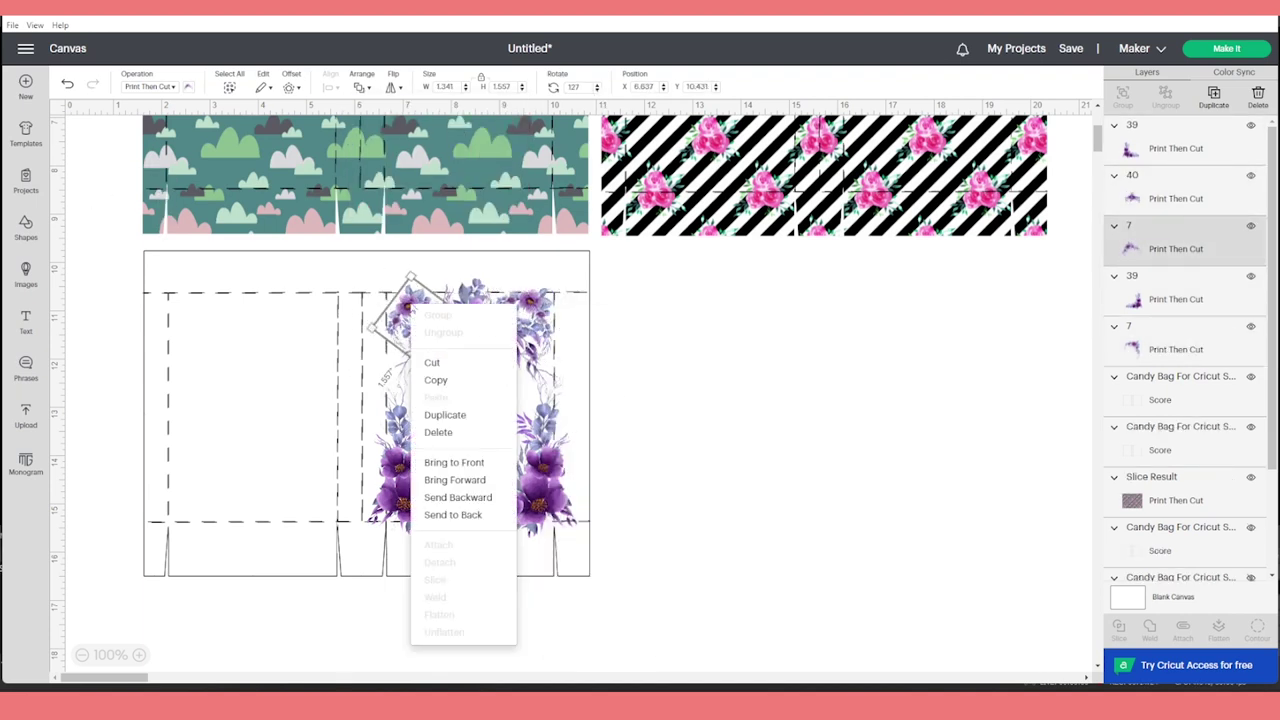
click(434, 420)
drag(145, 186, 190, 300)
right_click(190, 305)
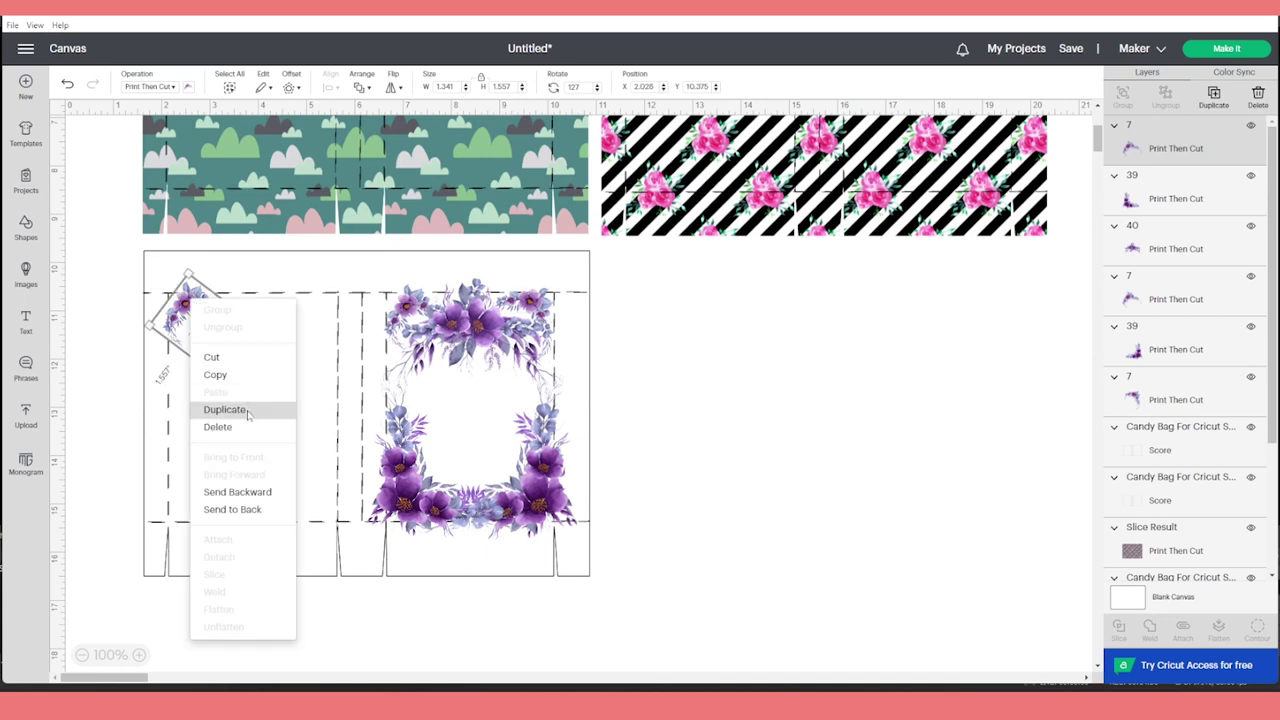
click(222, 409)
drag(145, 186, 286, 294)
click(694, 363)
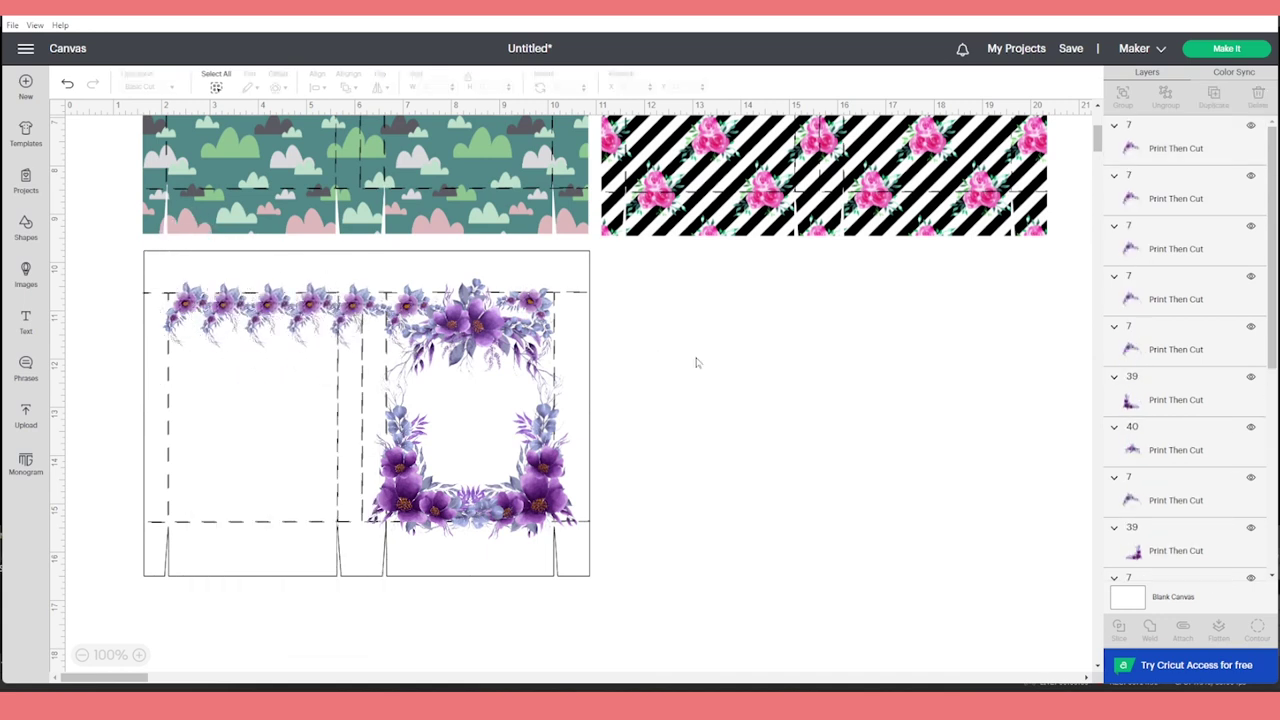
- Duplicate both lower corner flower sprays and place the copies in the matching lower corners of the left panel
right_click(555, 335)
click(591, 438)
drag(535, 490, 272, 452)
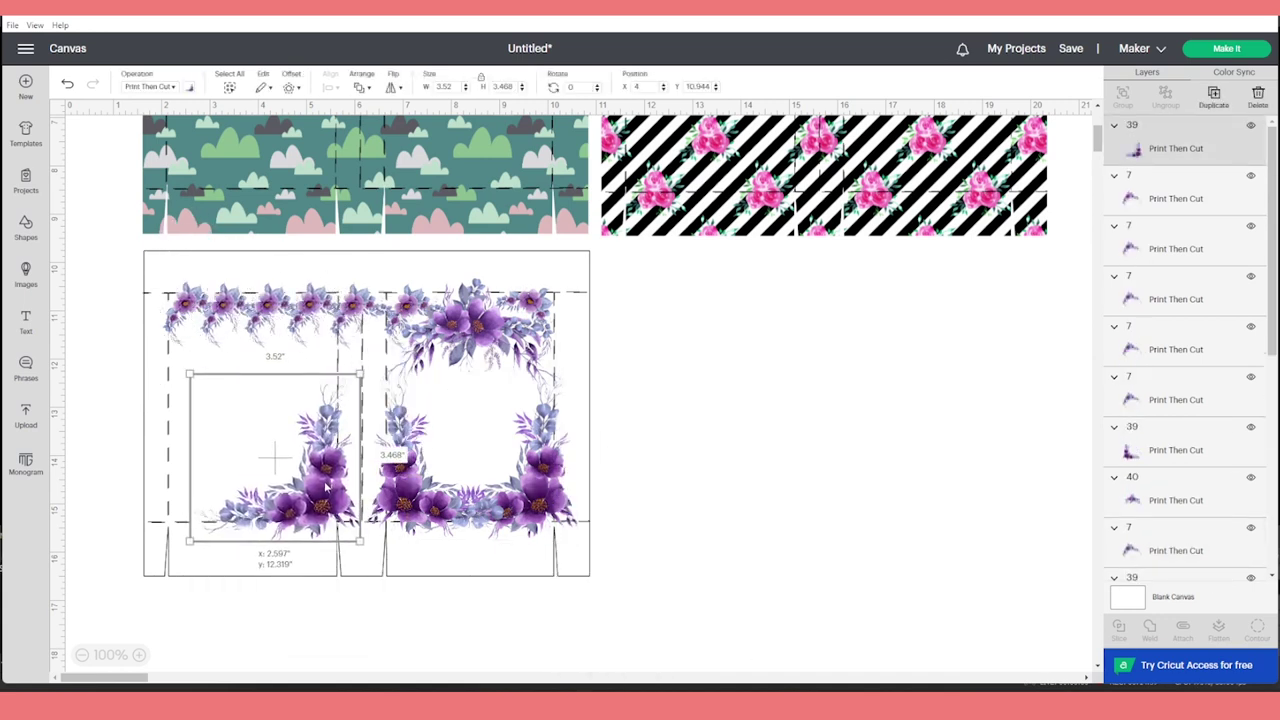
click(490, 460)
right_click(410, 430)
click(435, 430)
drag(450, 460, 236, 460)
- Set the white bag shape's operation to Print Then Cut and give it a pale lavender fill
click(475, 265)
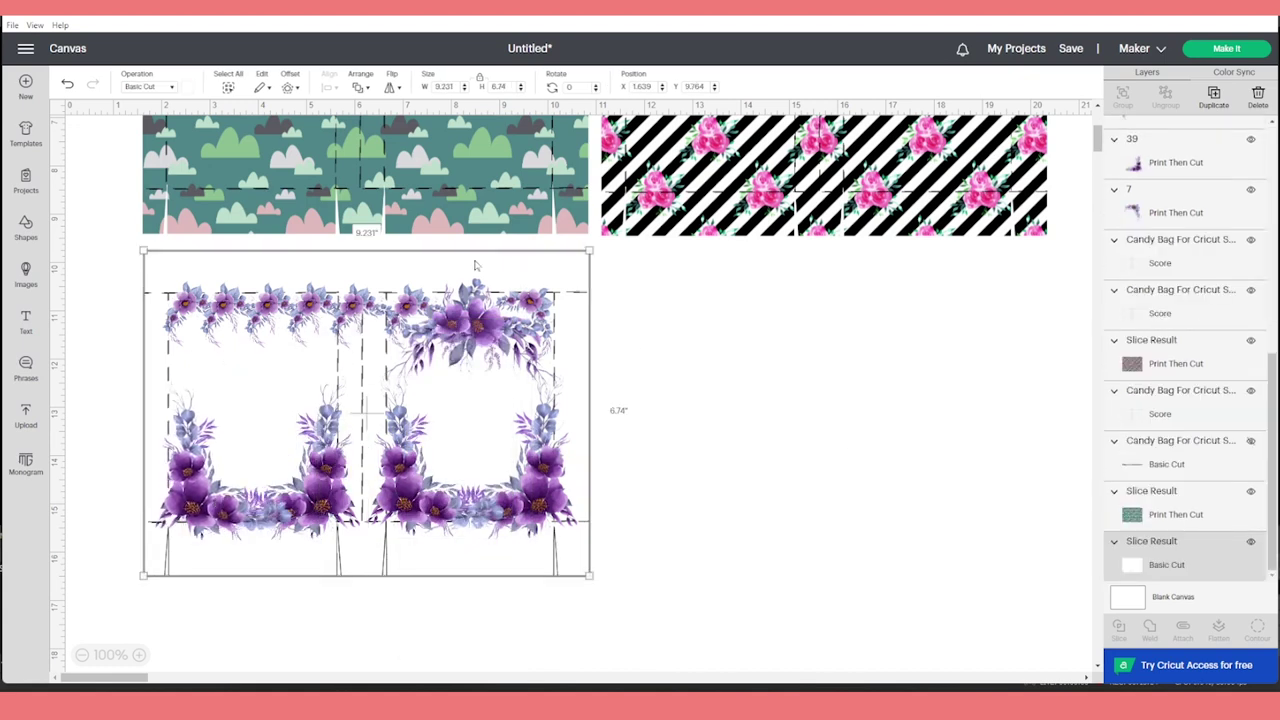
click(170, 87)
click(170, 298)
click(715, 405)
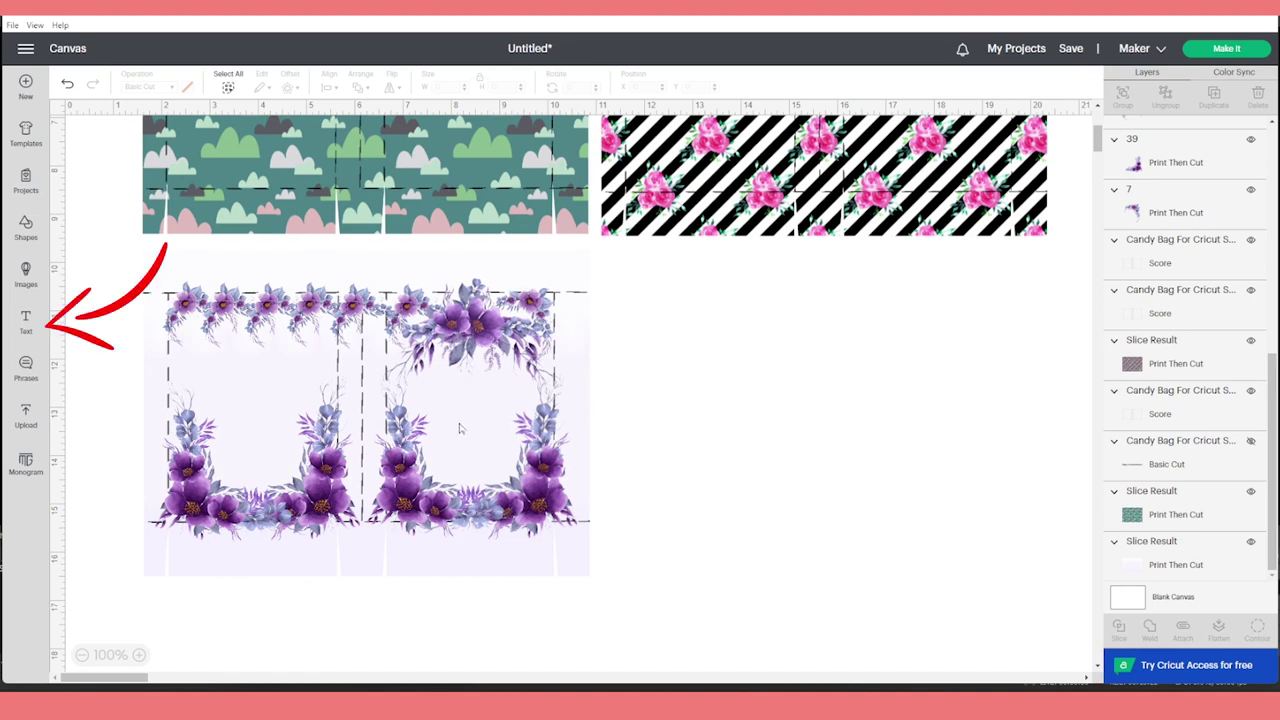
- Add the text "thank you" and place it in the upper part of the left panel, scaled to about 2.7 inches wide
click(26, 322)
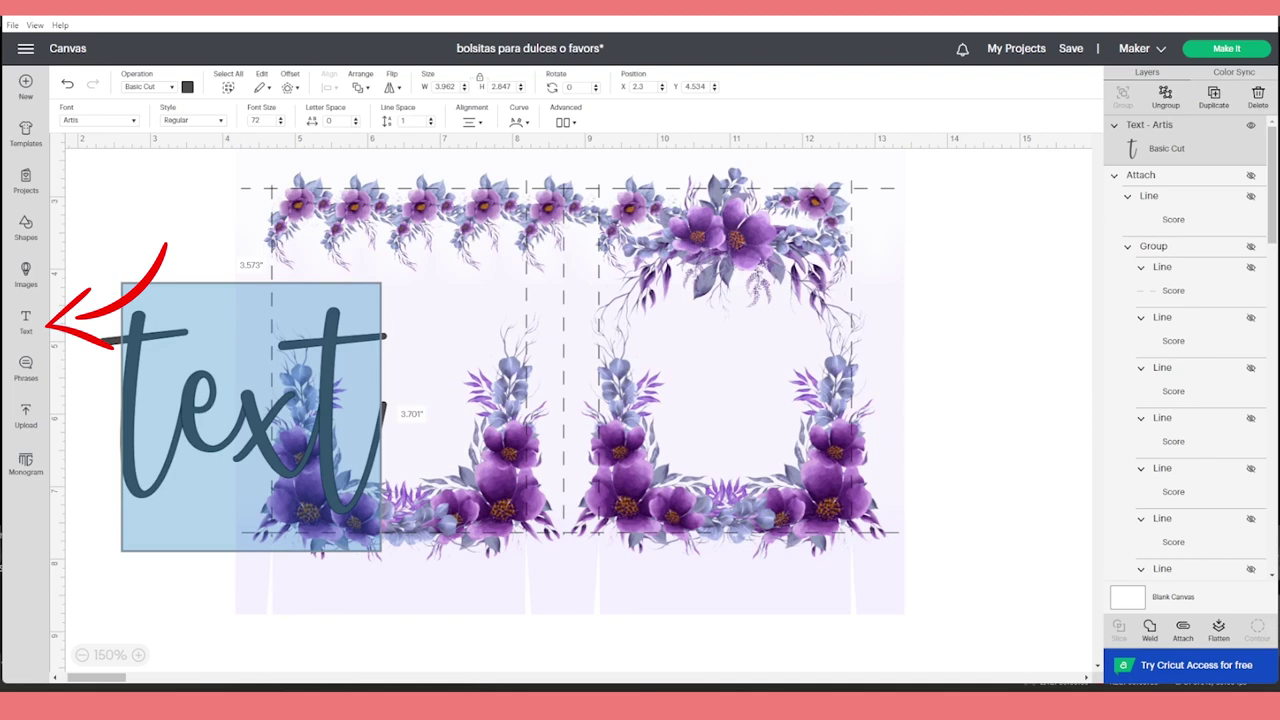
text(thank you)
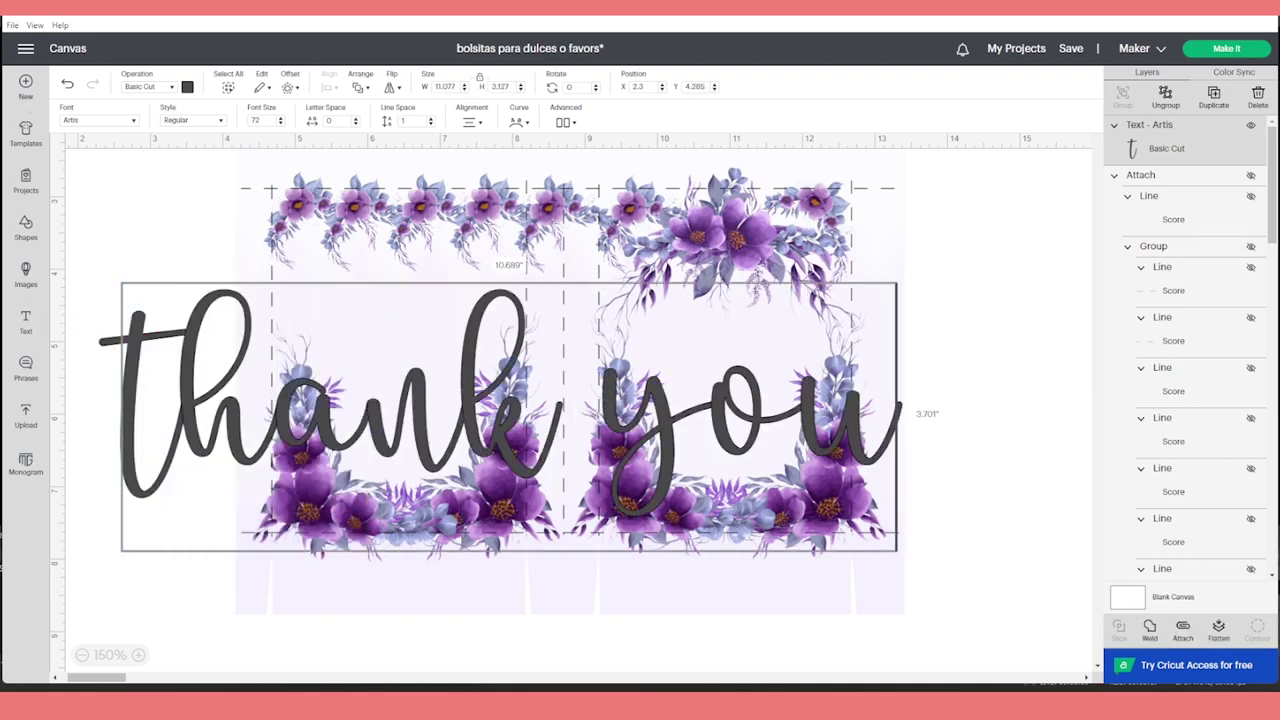
drag(500, 416, 542, 373)
drag(963, 469, 463, 322)
drag(463, 312, 465, 310)
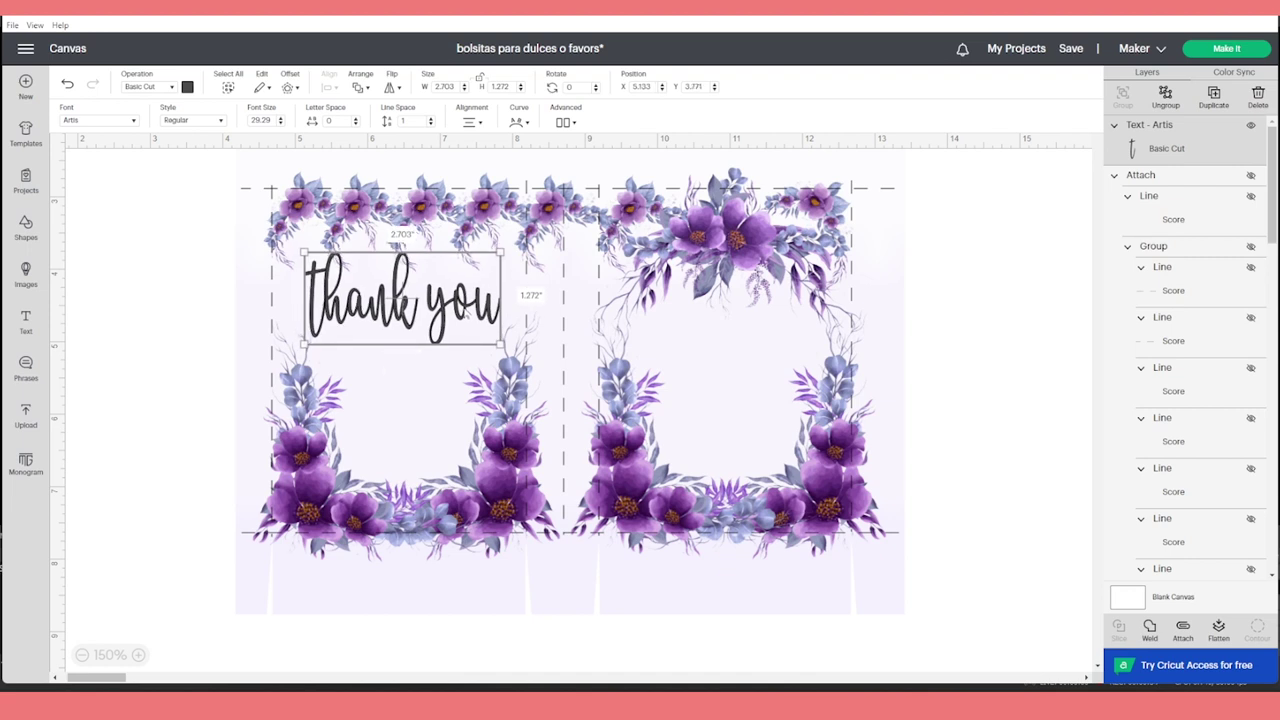
- Color the "thank you" text dark purple and shift it slightly lower in the left panel
click(187, 87)
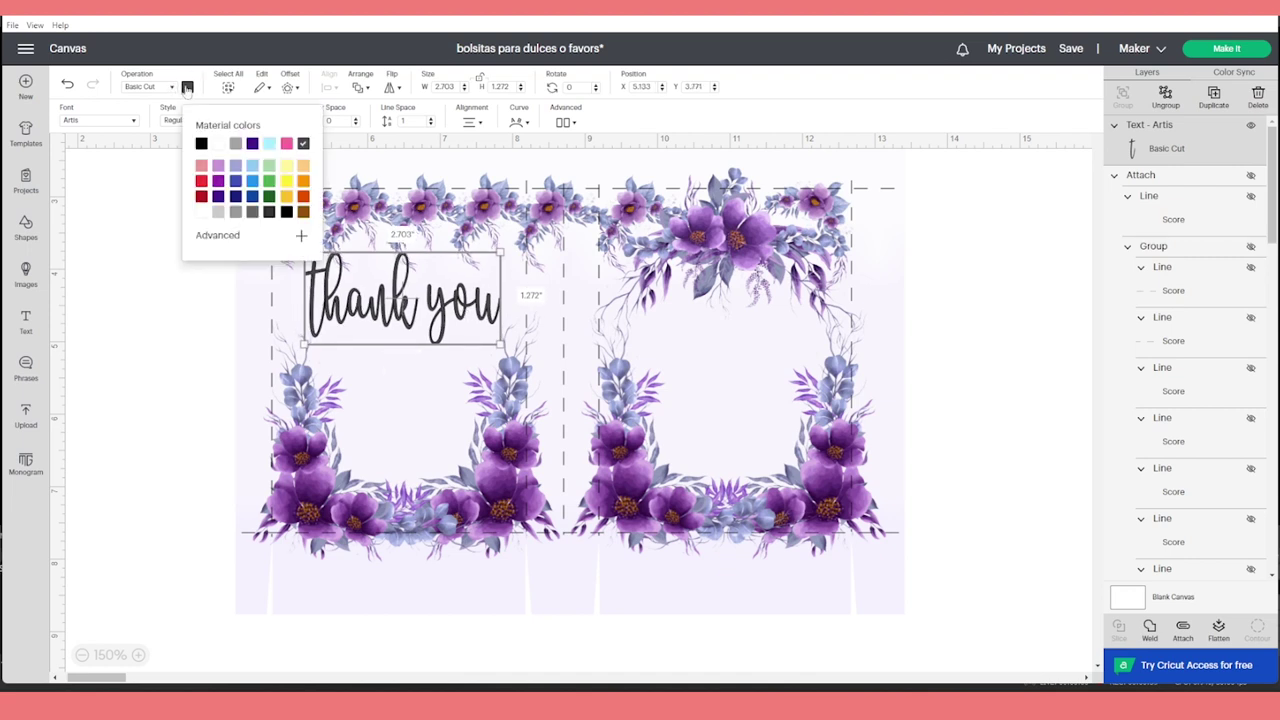
click(252, 143)
click(143, 327)
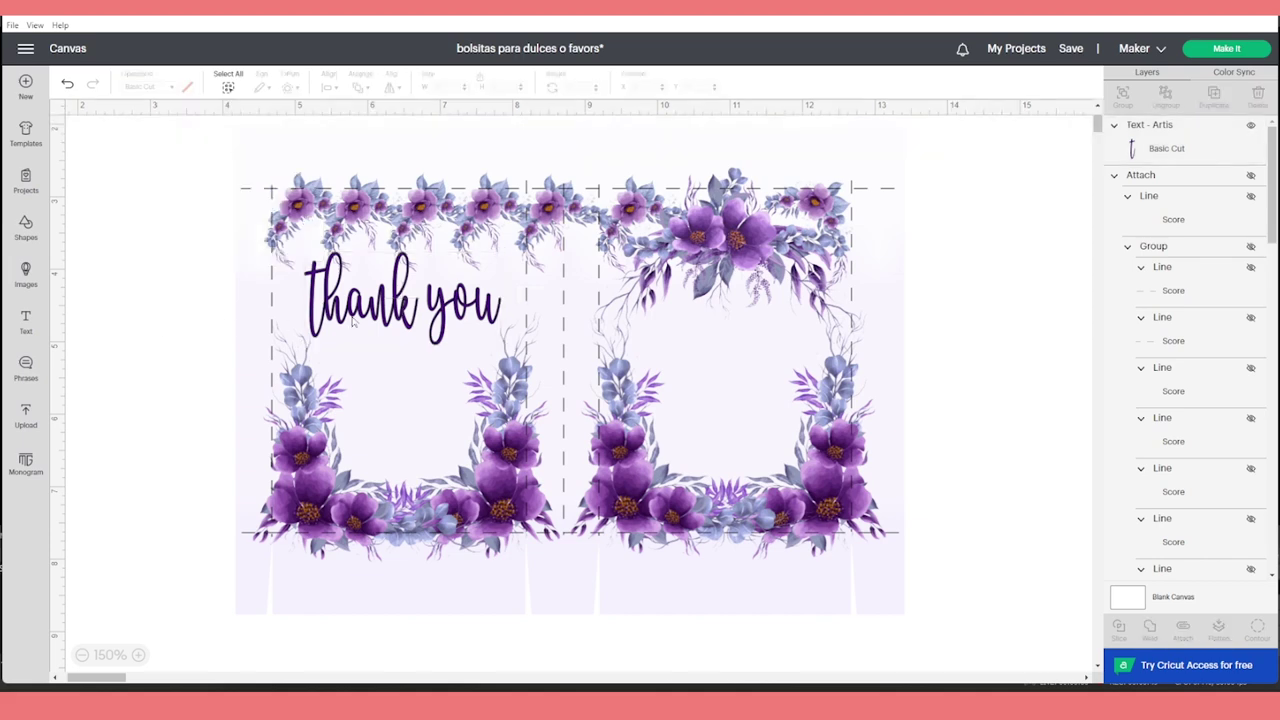
drag(408, 312, 407, 316)
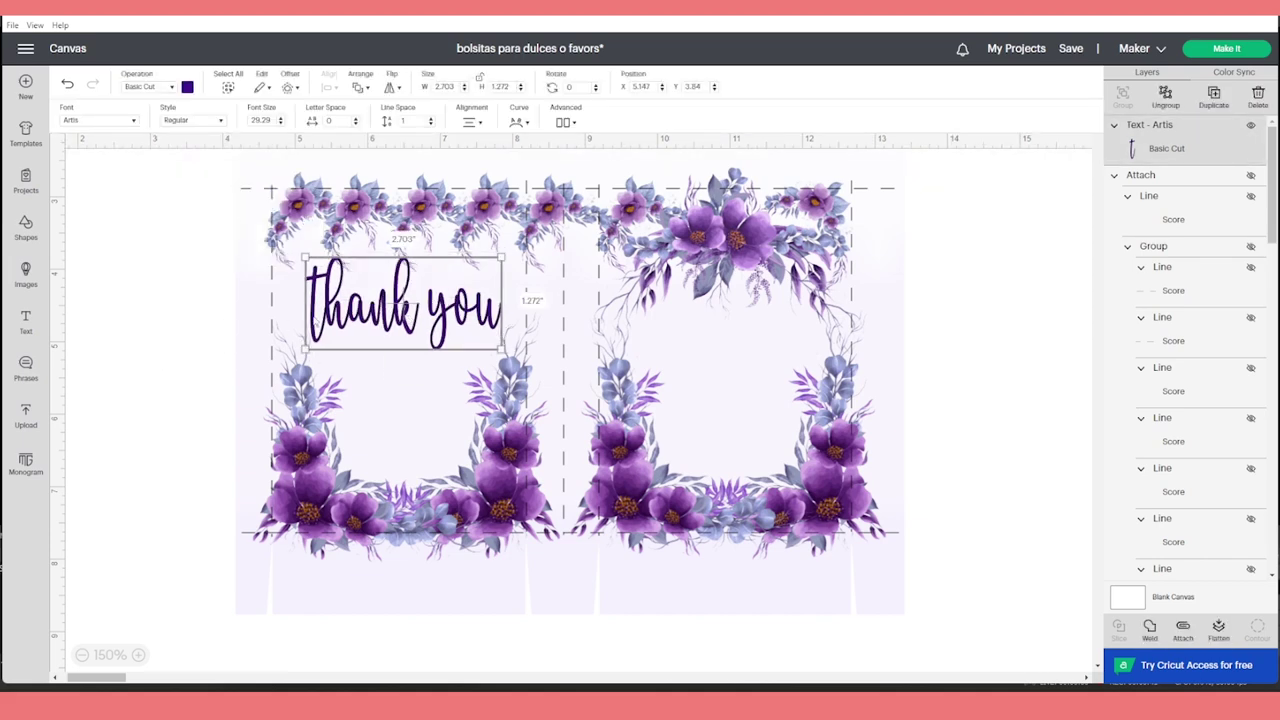
click(150, 332)
- Add a new text object and set its font to Mistari Sans from the system fonts
click(37, 330)
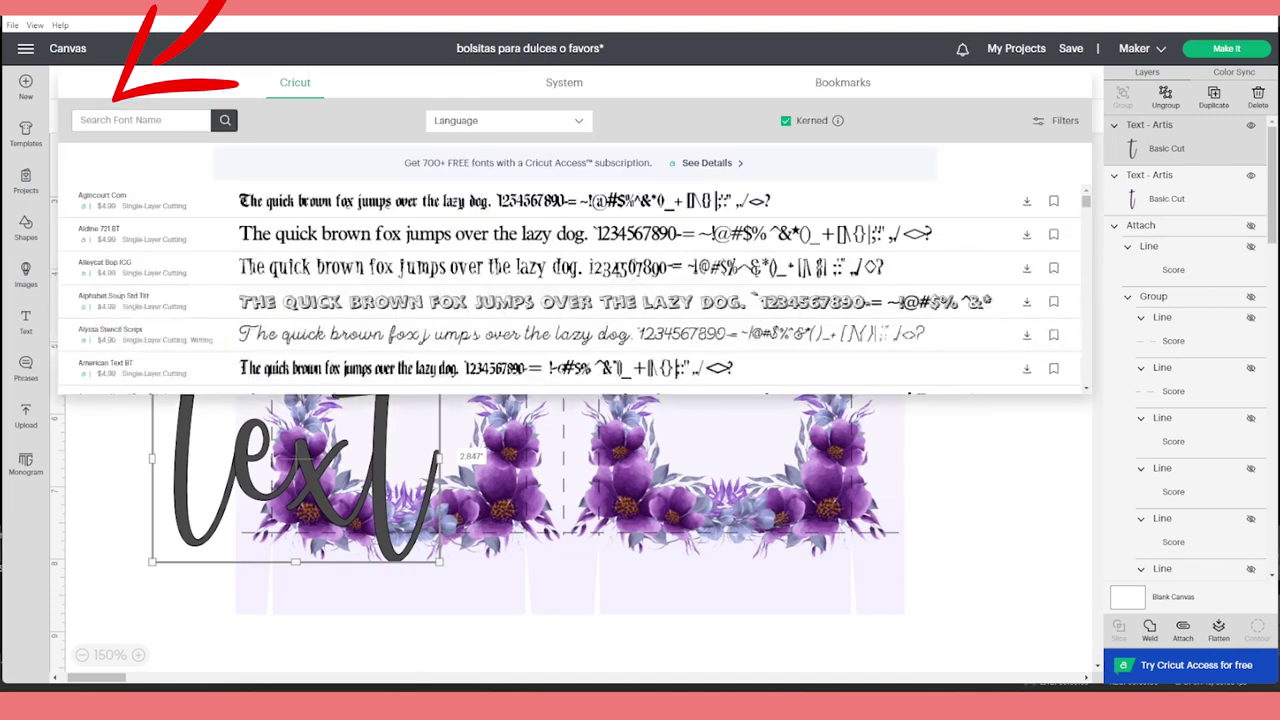
click(133, 124)
click(564, 84)
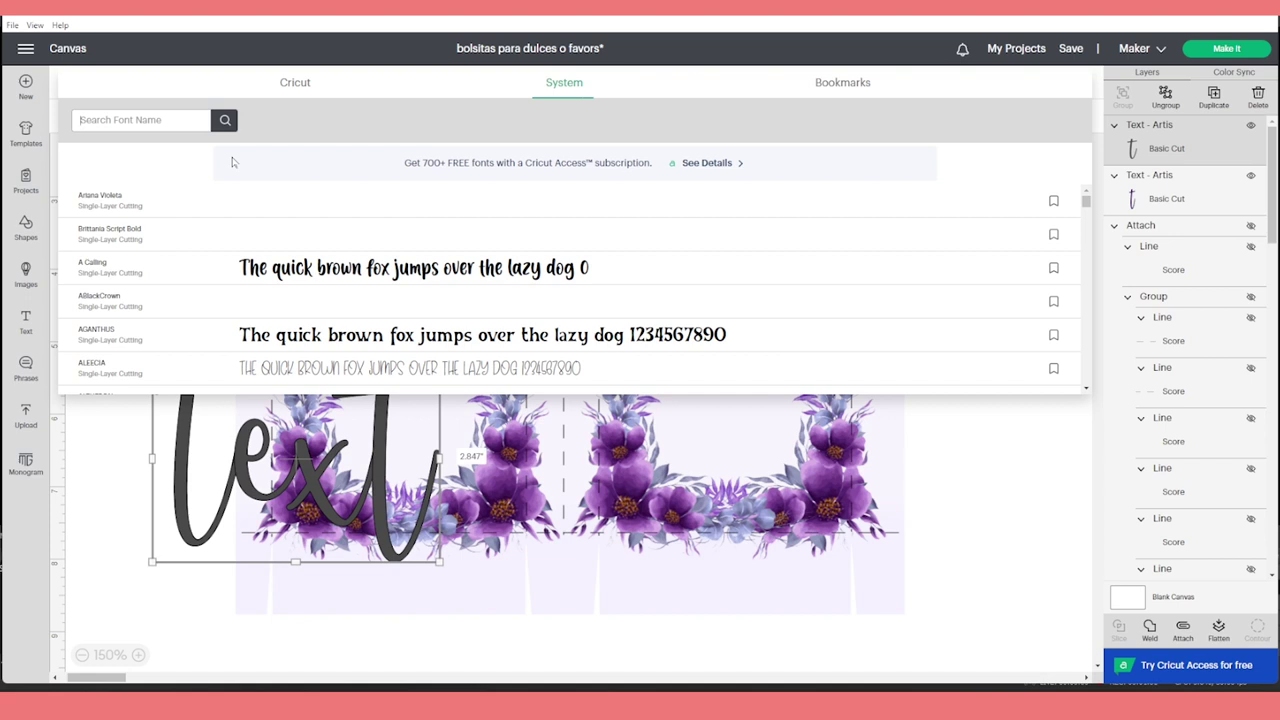
text(mistary)
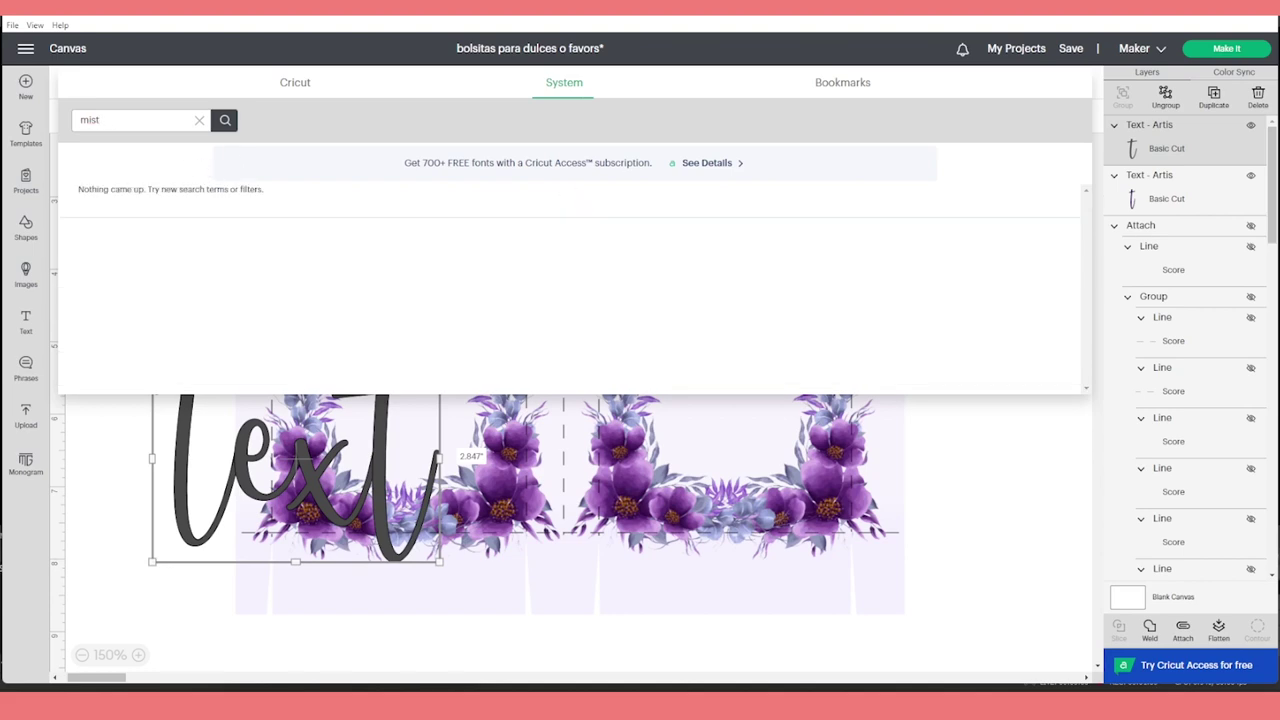
click(300, 197)
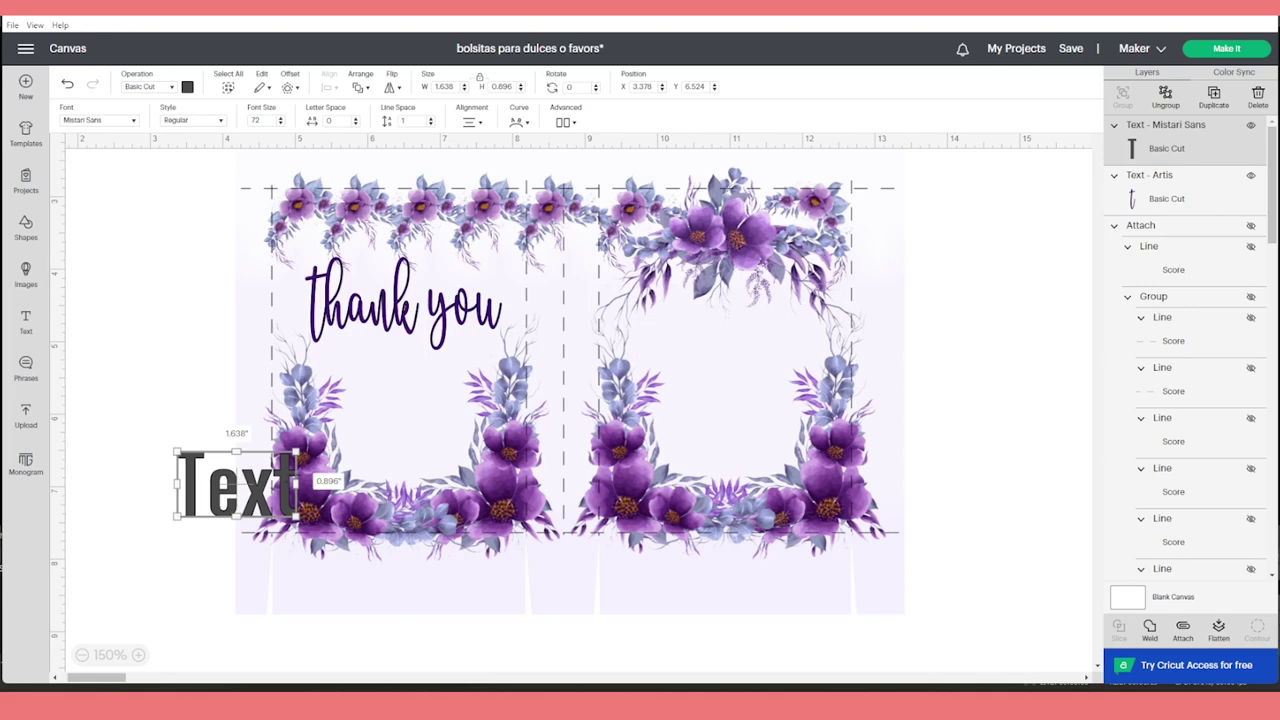
- Replace the placeholder text with the two-line message "For being part of" and "our special day"
click(287, 500)
mouse_move(287, 500)
mouse_down()
mouse_move(449, 407)
mouse_move(306, 513)
mouse_up()
double_click(280, 505)
text(For being part of)
key(Return)
text(our special day)
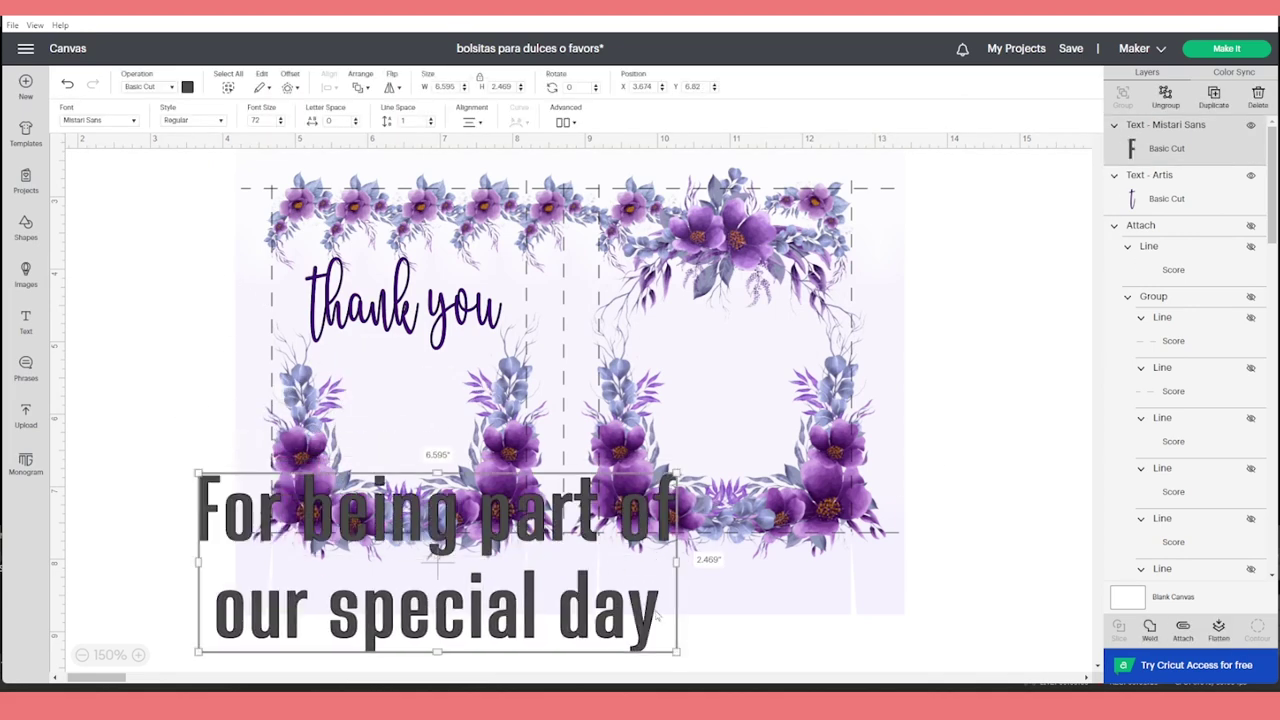
- Scale the message to about 1.77 inches wide, place it in the left panel and lower "thank you" to just above it
drag(677, 653, 360, 526)
drag(277, 493, 400, 400)
drag(422, 327, 422, 352)
click(400, 400)
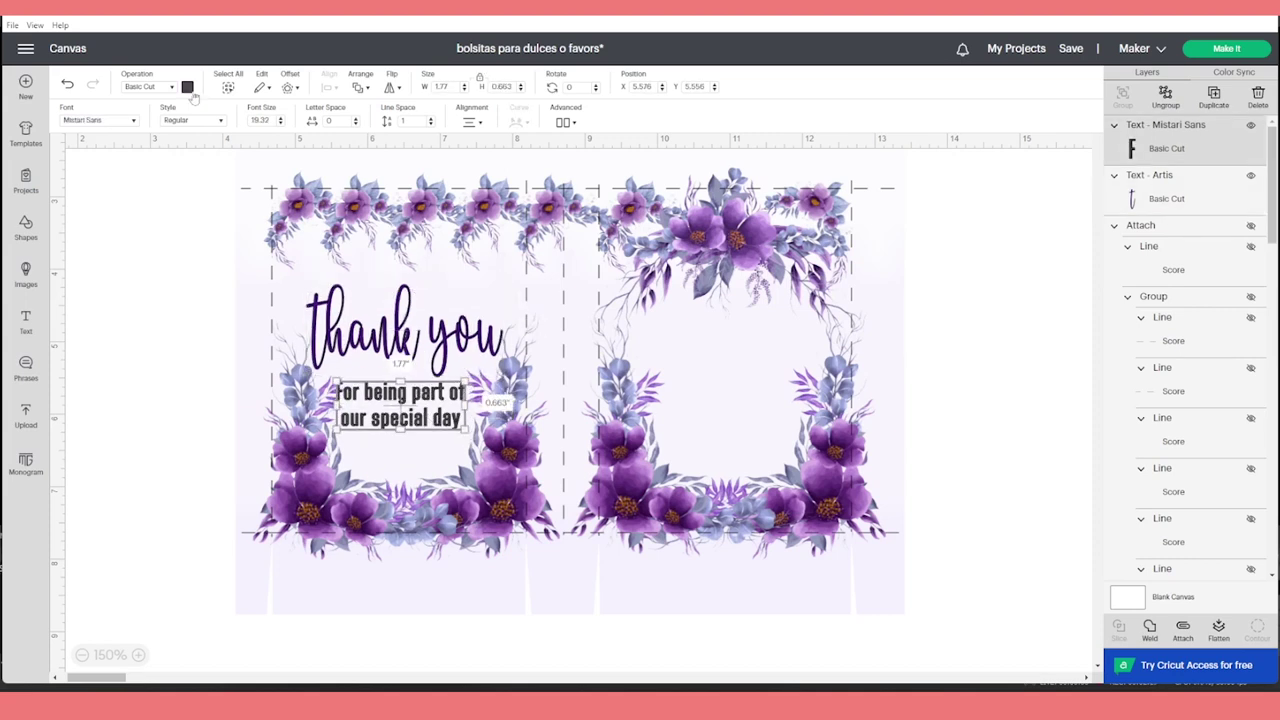
- Color the "For being part of our special day" text dark purple to match "thank you"
click(187, 86)
click(205, 133)
click(1064, 373)
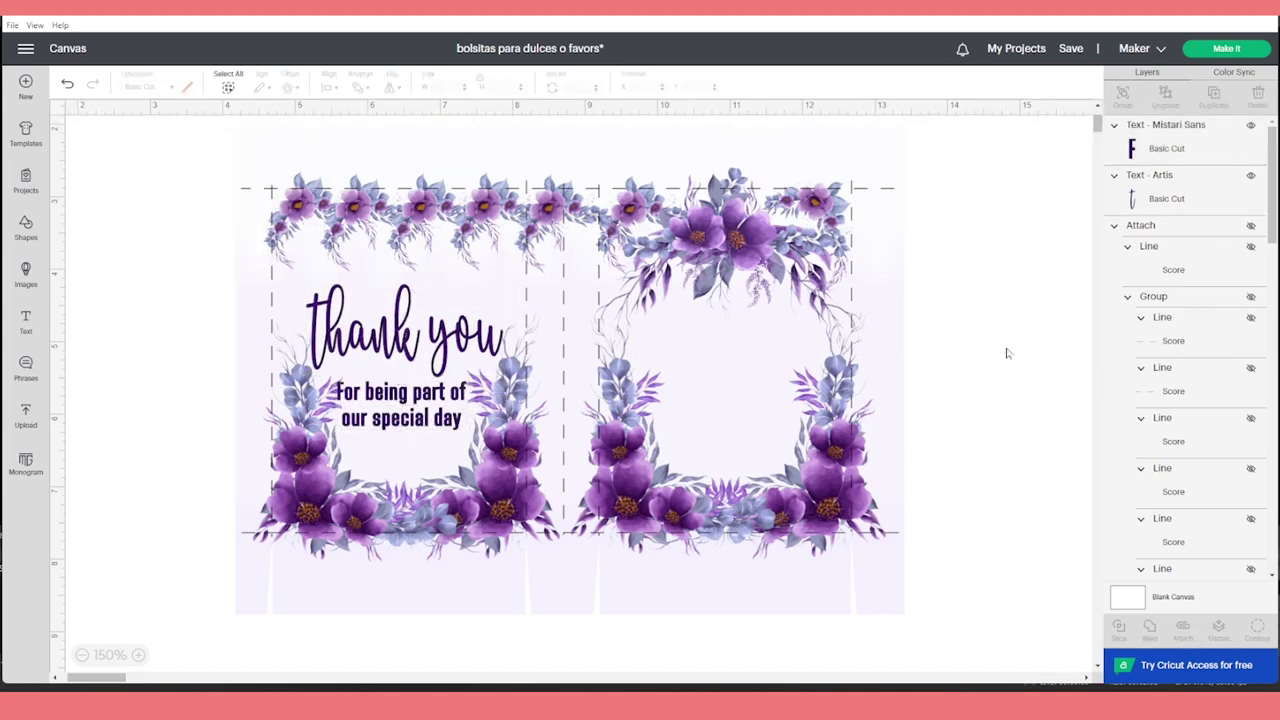
- Duplicate both texts into the right panel and change them to "with love" and the couple's names
click(456, 326)
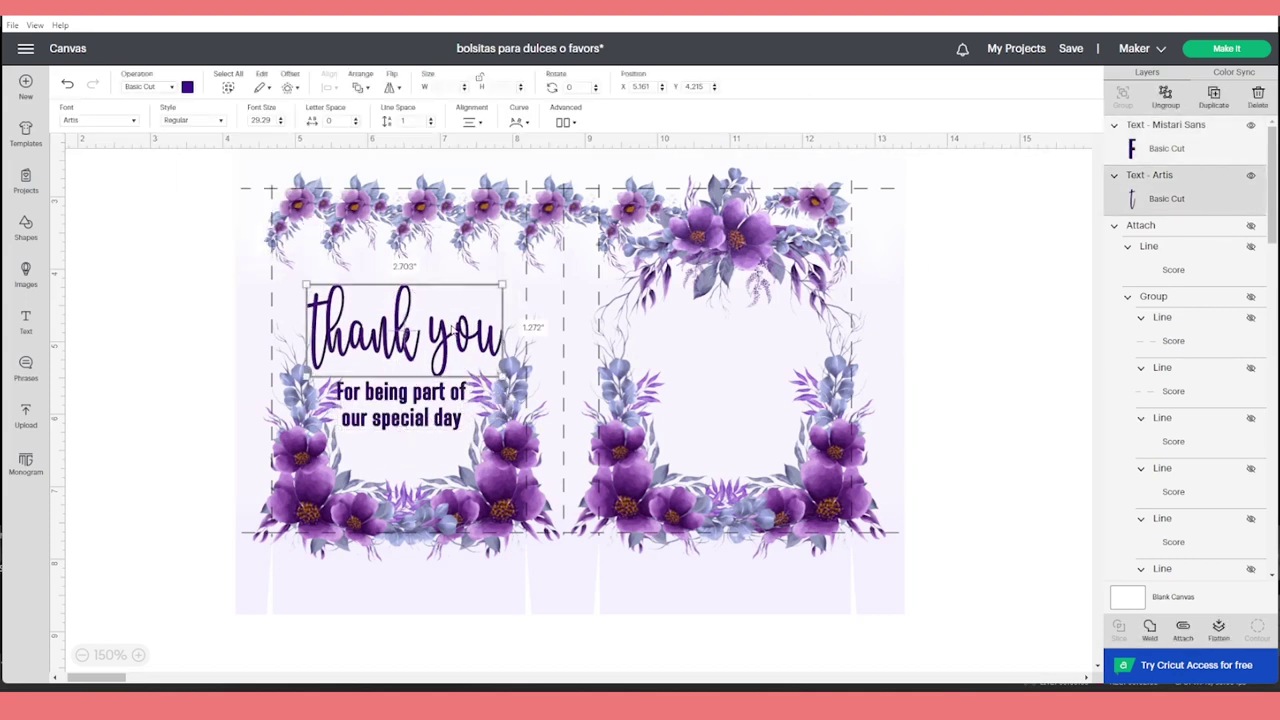
right_click(454, 330)
click(486, 281)
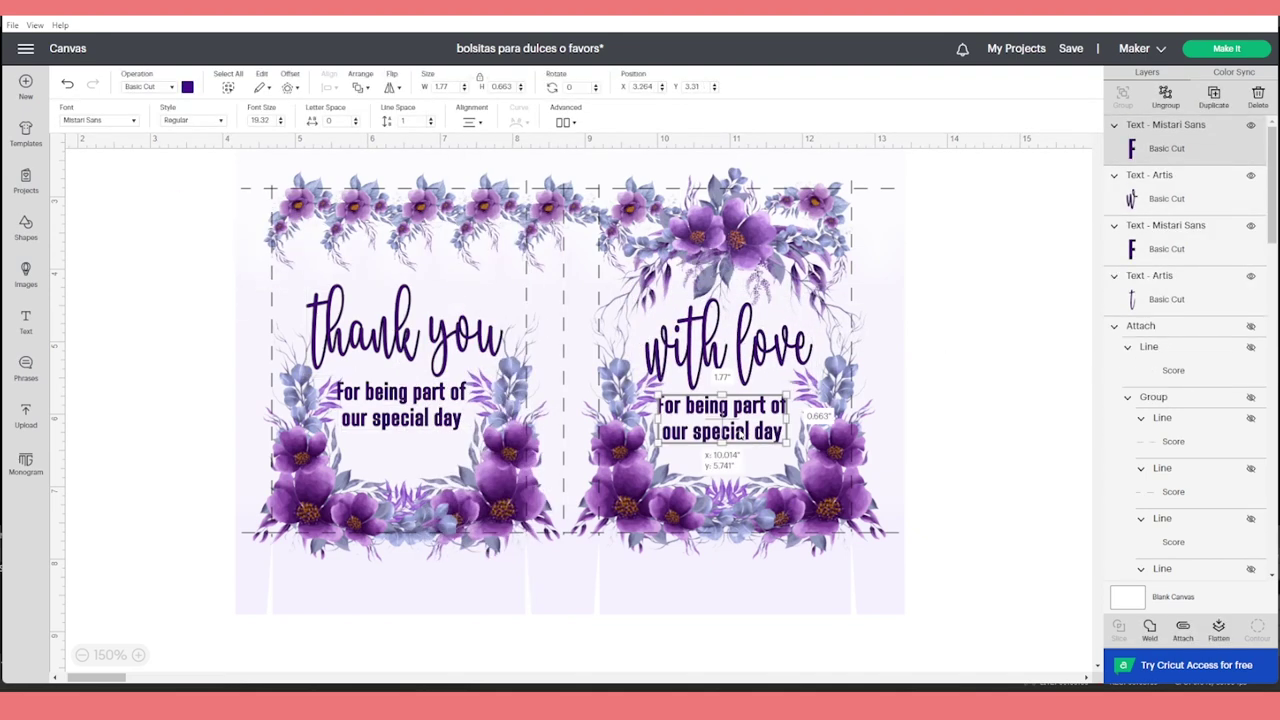
text(Arabella & Mathew)
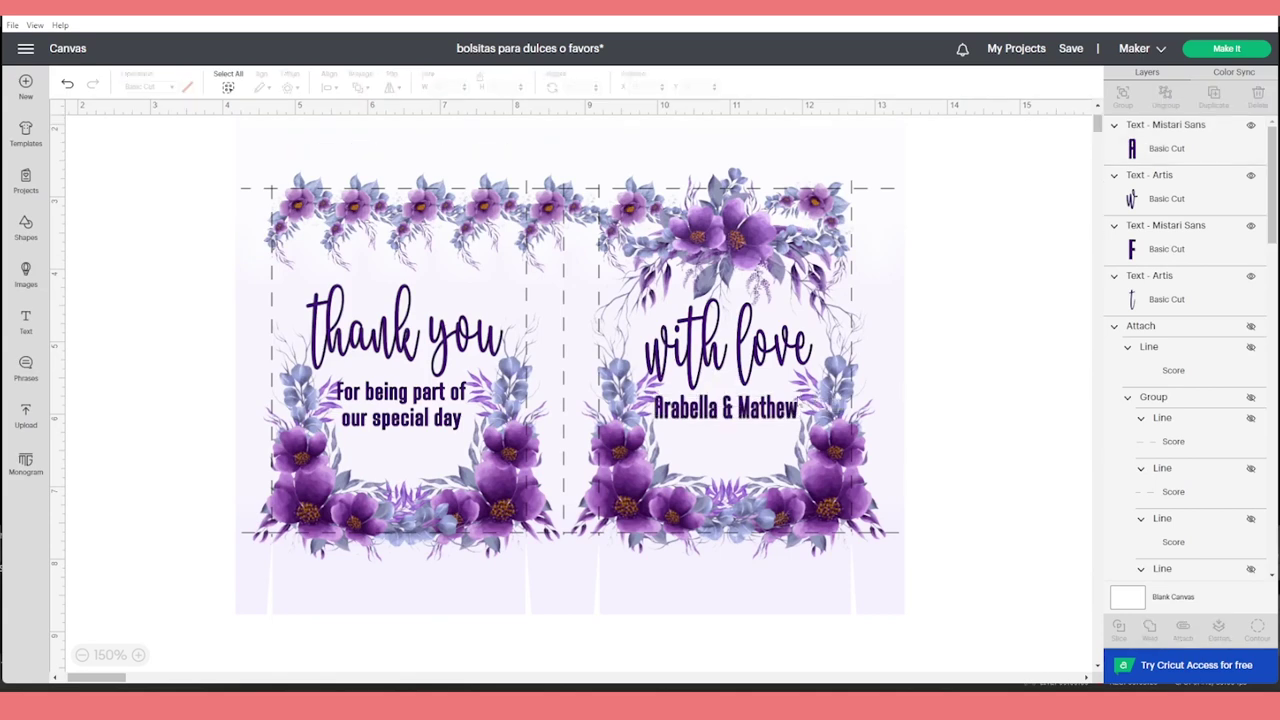
- Add the date "September 12, 2022" below the couple's names and set it small in the Mistari system font
key(ctrl+v)
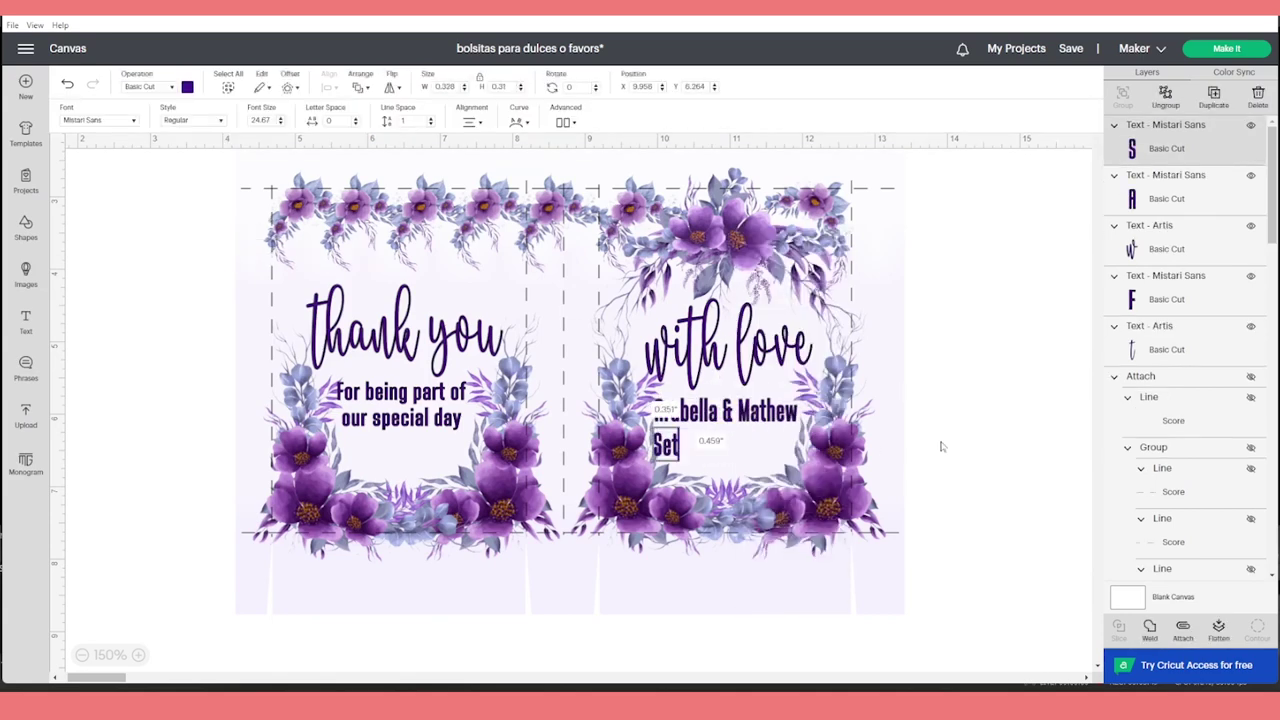
text(tember)
text(12, 2022)
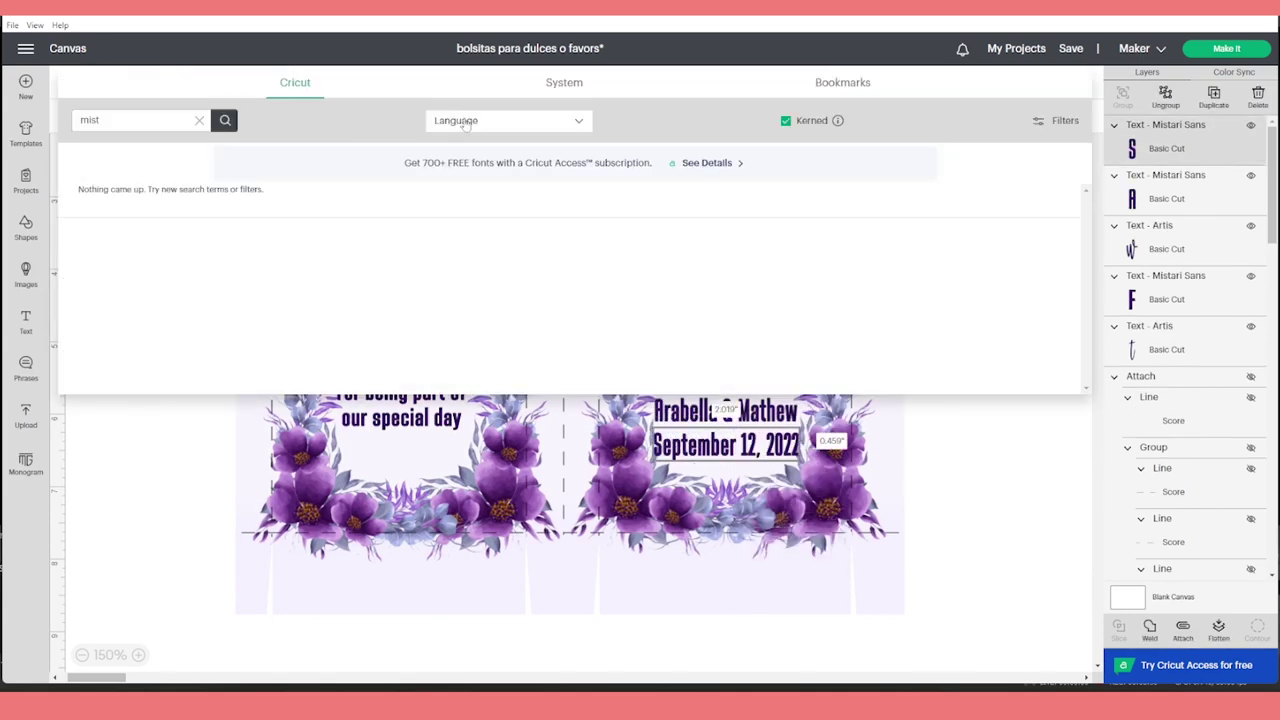
click(563, 80)
click(400, 334)
click(1060, 343)
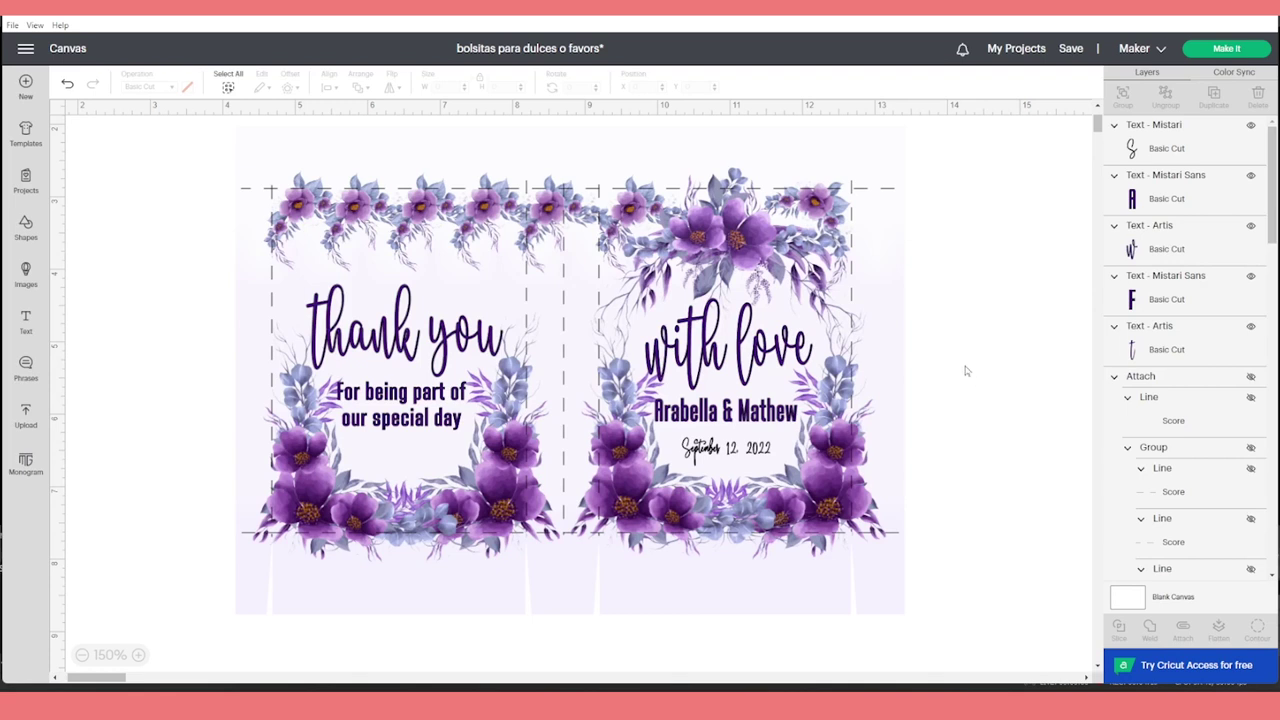
- Nudge the "thank you" text slightly to the left within the left panel
click(450, 342)
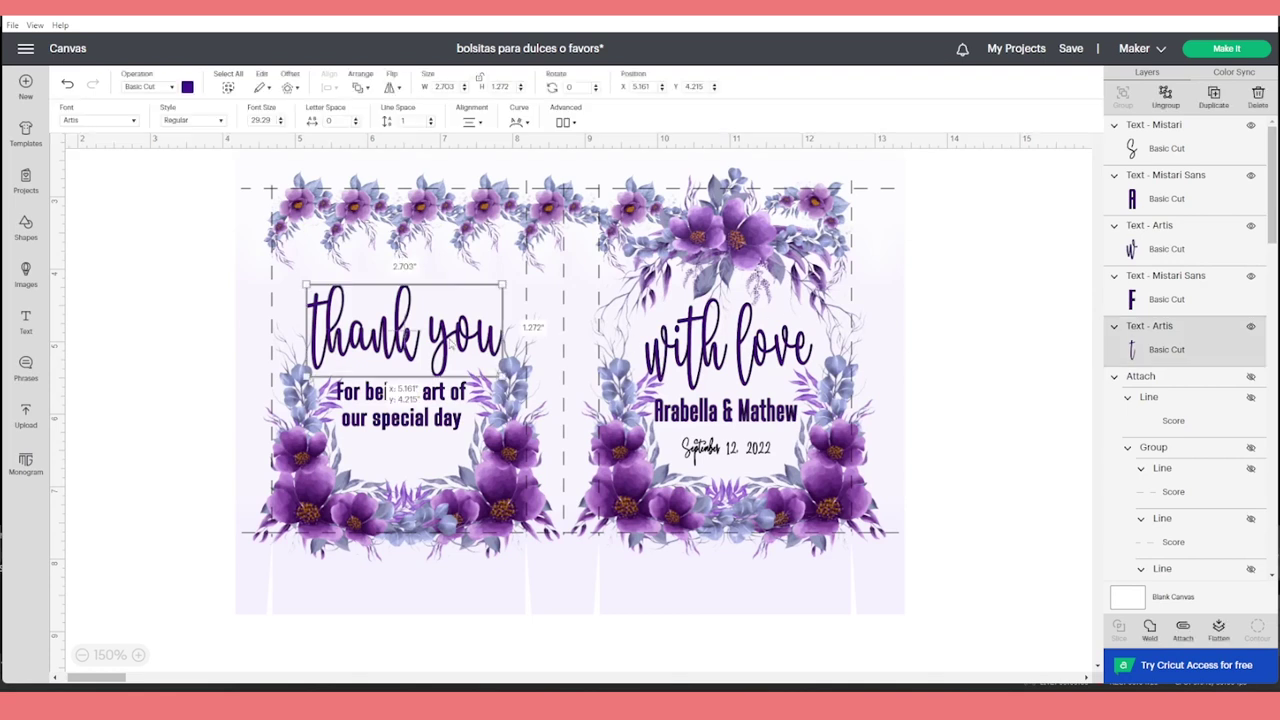
drag(451, 342, 445, 343)
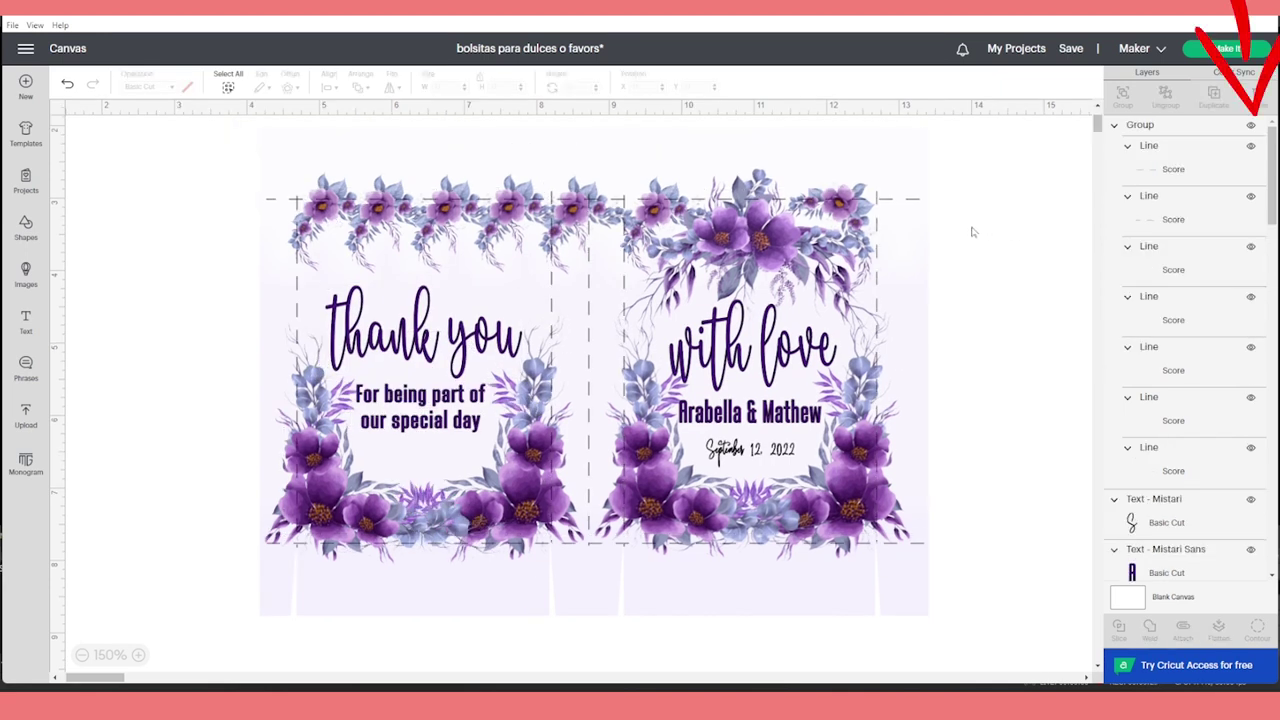
- Hide the score line group and flatten the bag shape, flowers and texts into one Print Then Cut layer
click(899, 203)
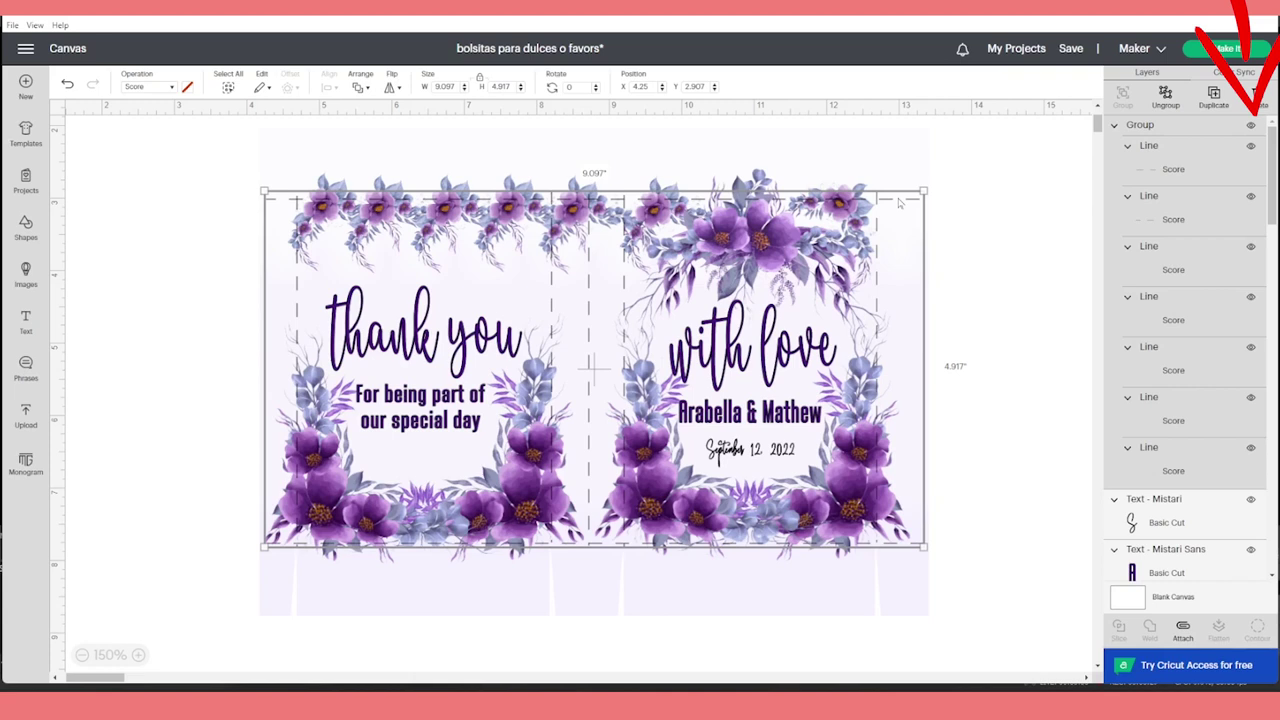
click(1250, 125)
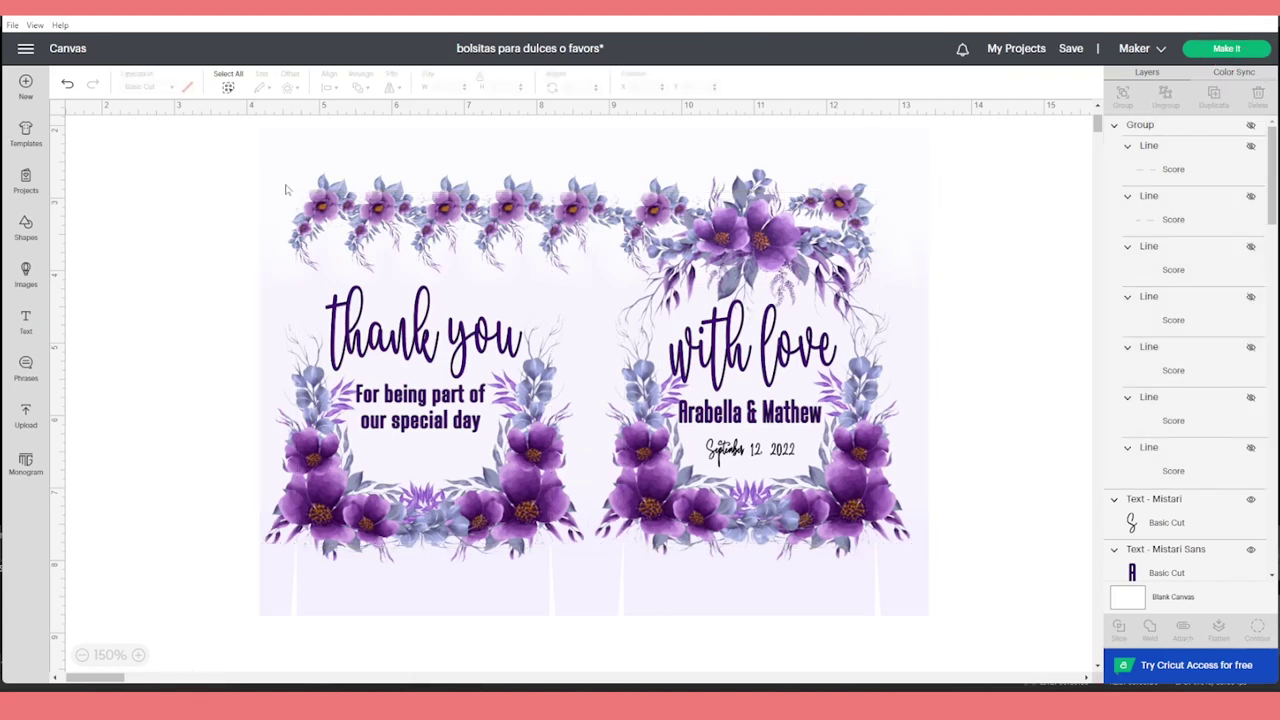
drag(209, 127, 968, 650)
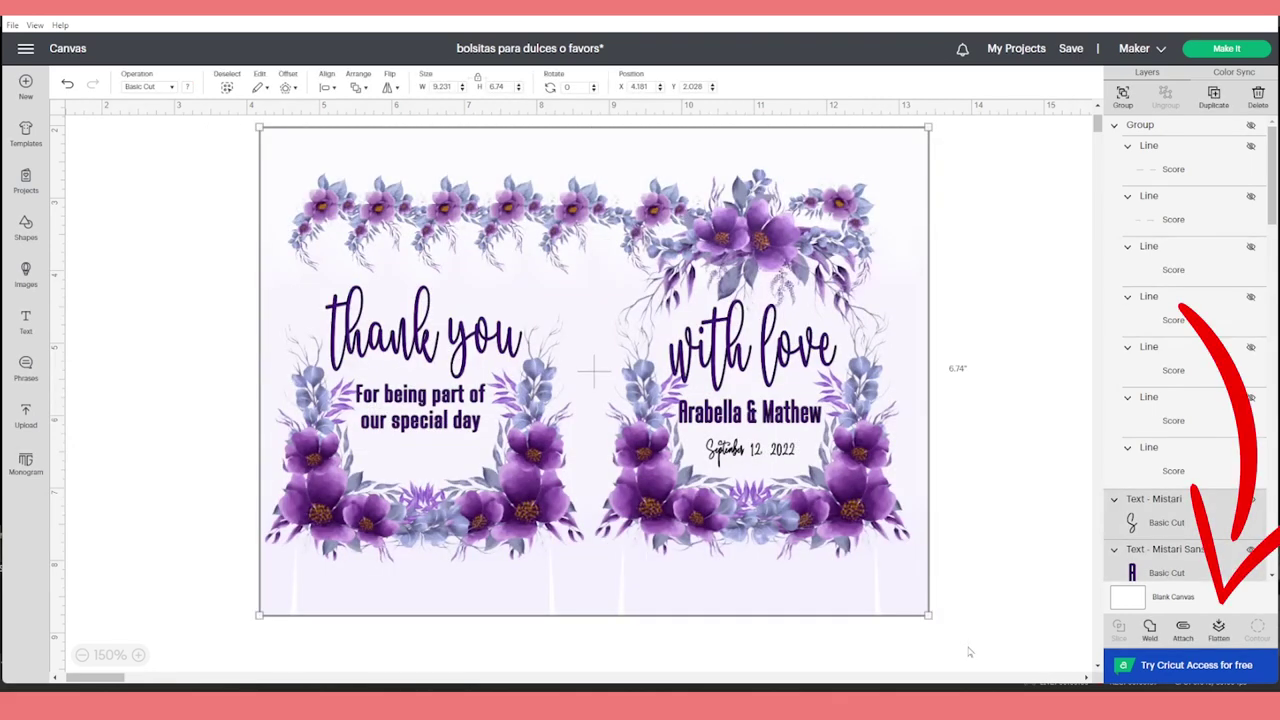
click(1219, 630)
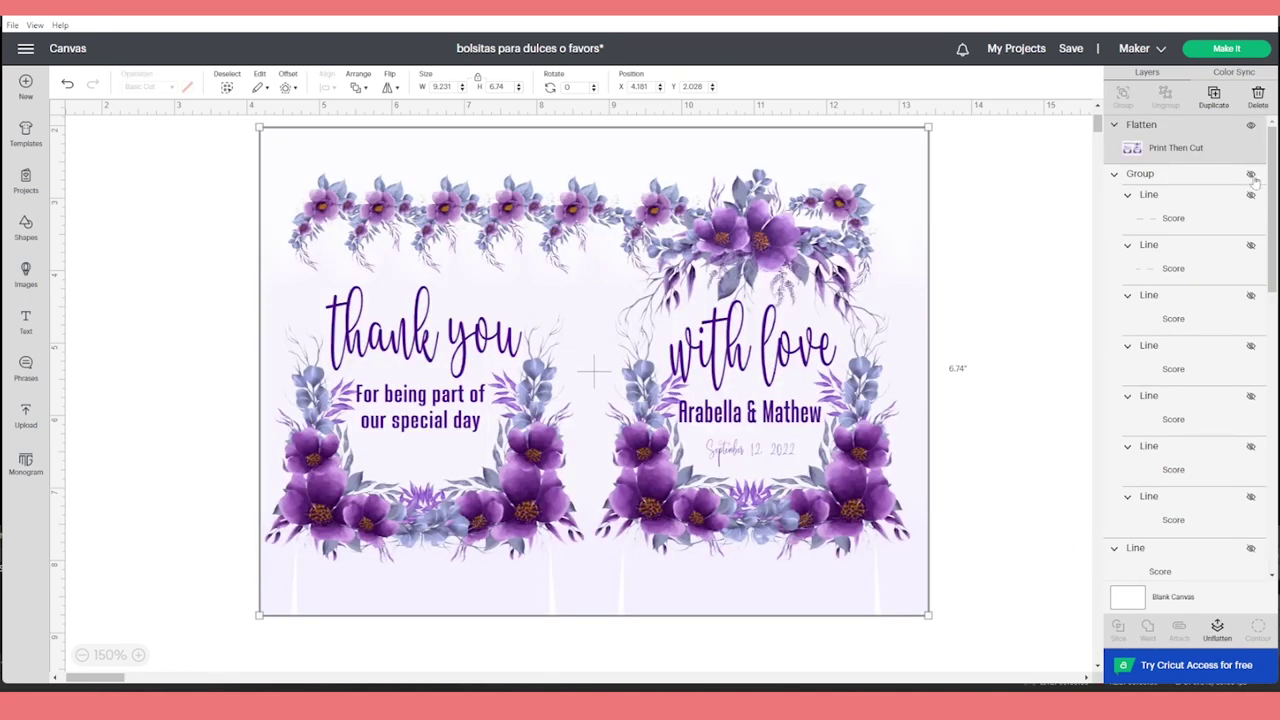
- Show the score line group again and send the flattened bag design to the back
key(Escape)
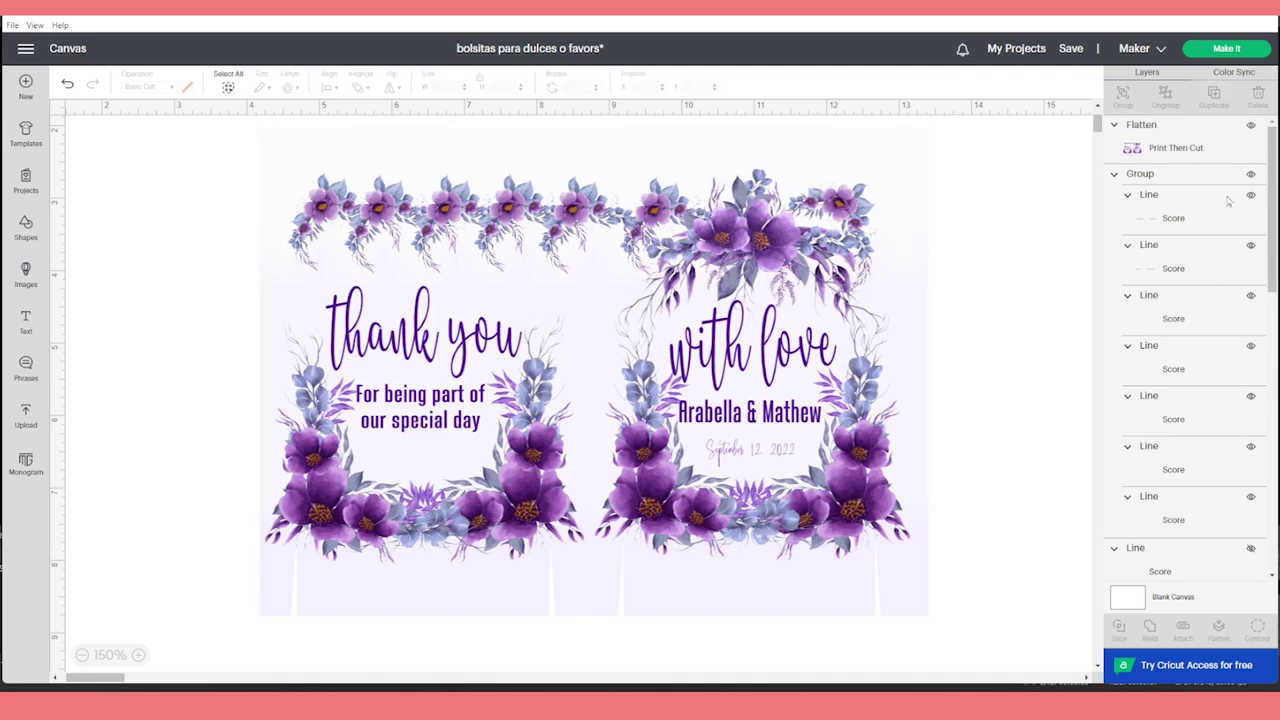
click(593, 371)
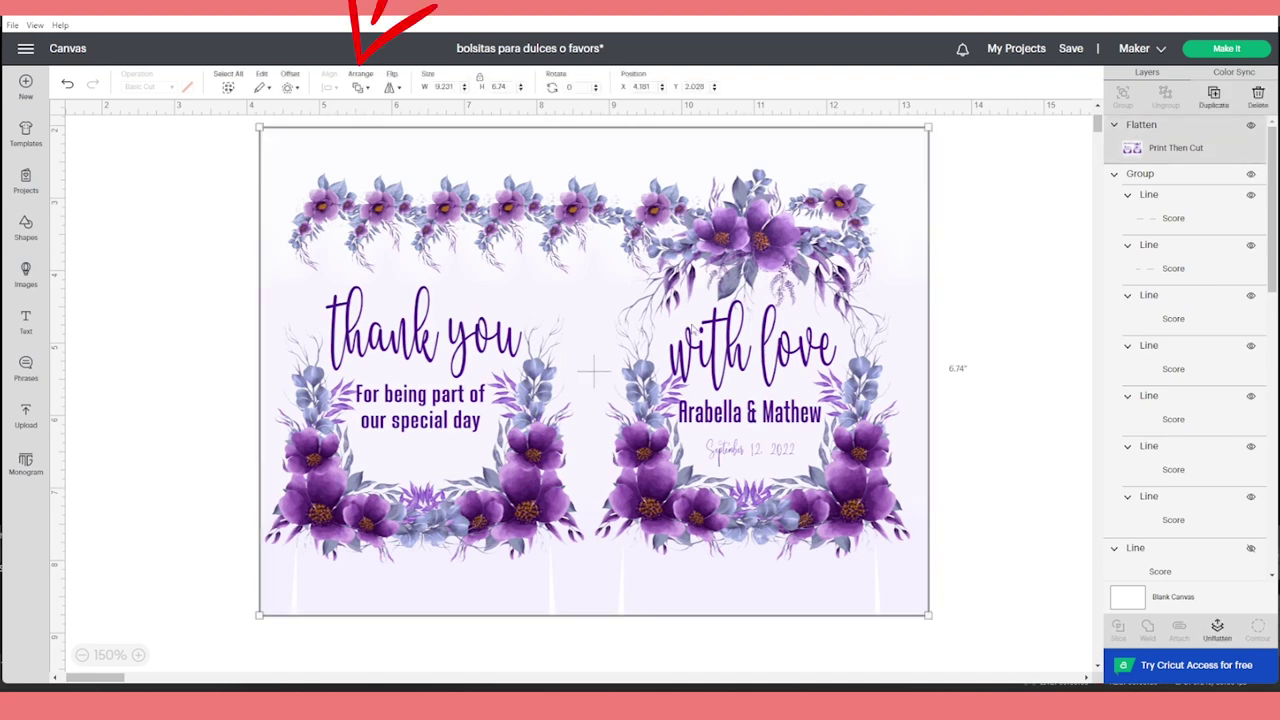
click(359, 90)
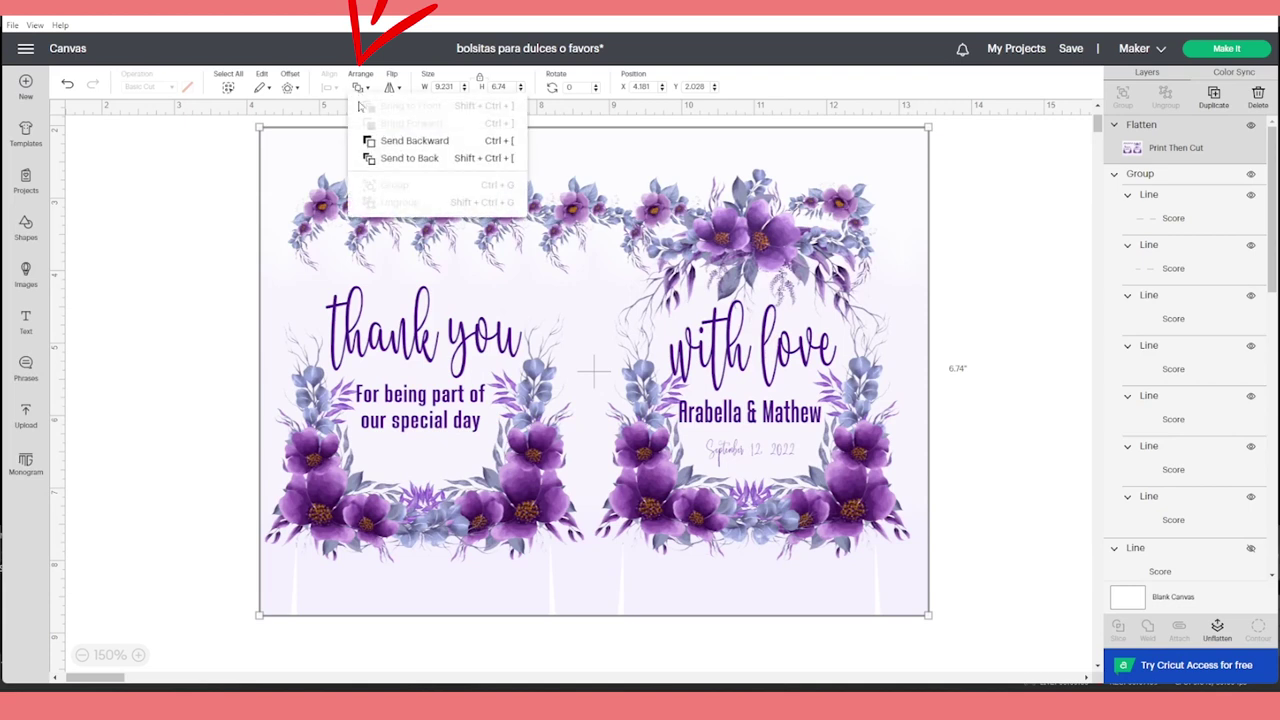
click(398, 158)
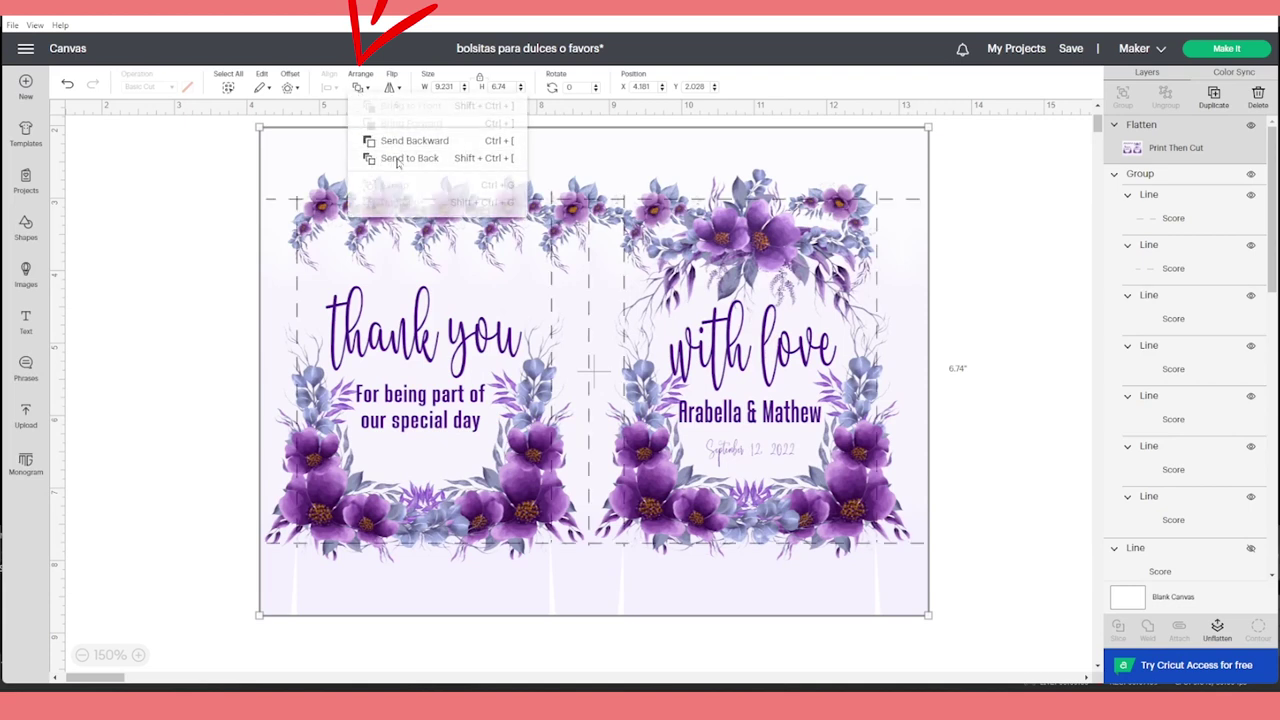
click(1000, 318)
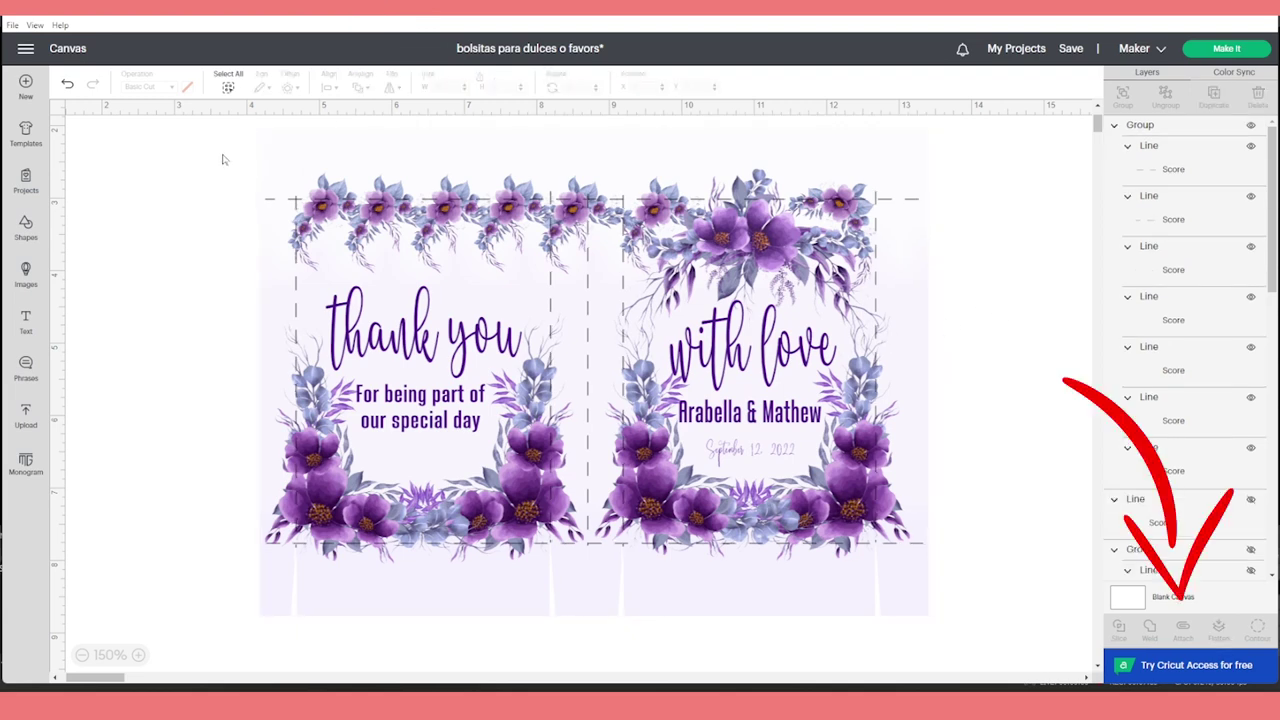
- Select the score lines together with the flattened bag design and attach them
drag(212, 128, 1012, 662)
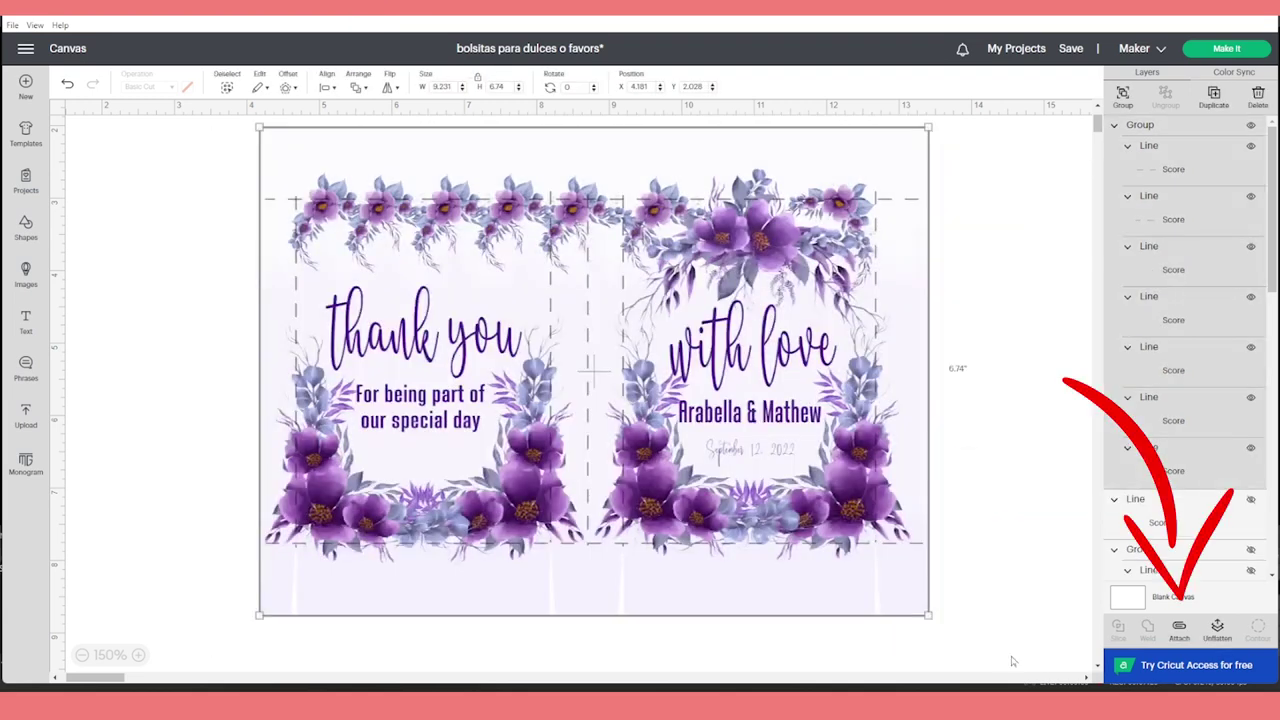
click(1180, 640)
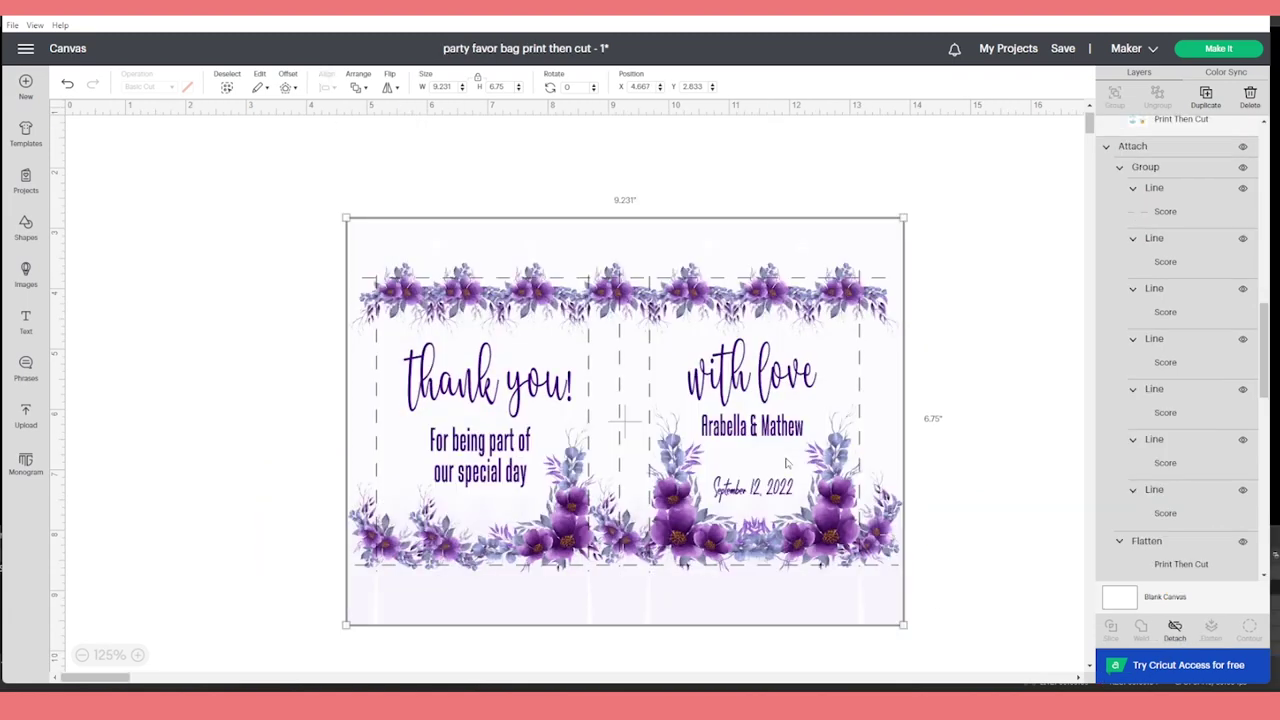
- Reposition the attached bag on the canvas, send it to be made on an 8.5 x 11 in mat and open the print setup
drag(786, 463, 731, 440)
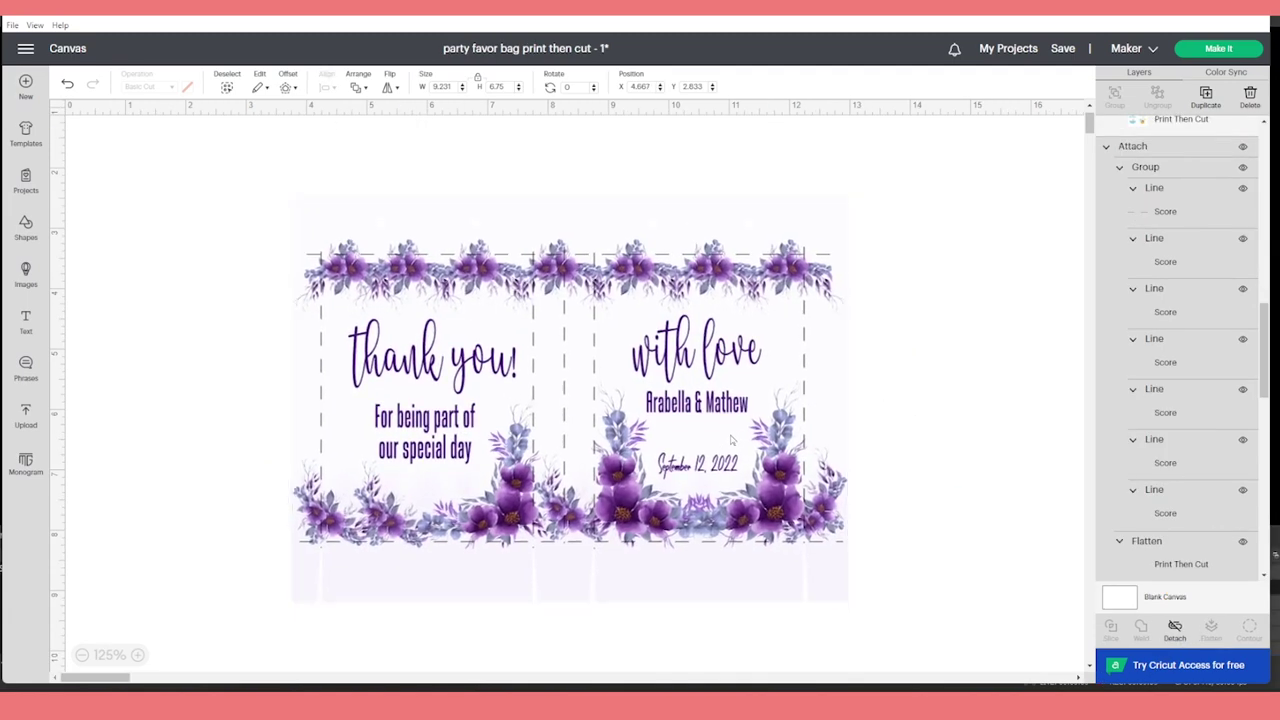
click(1214, 48)
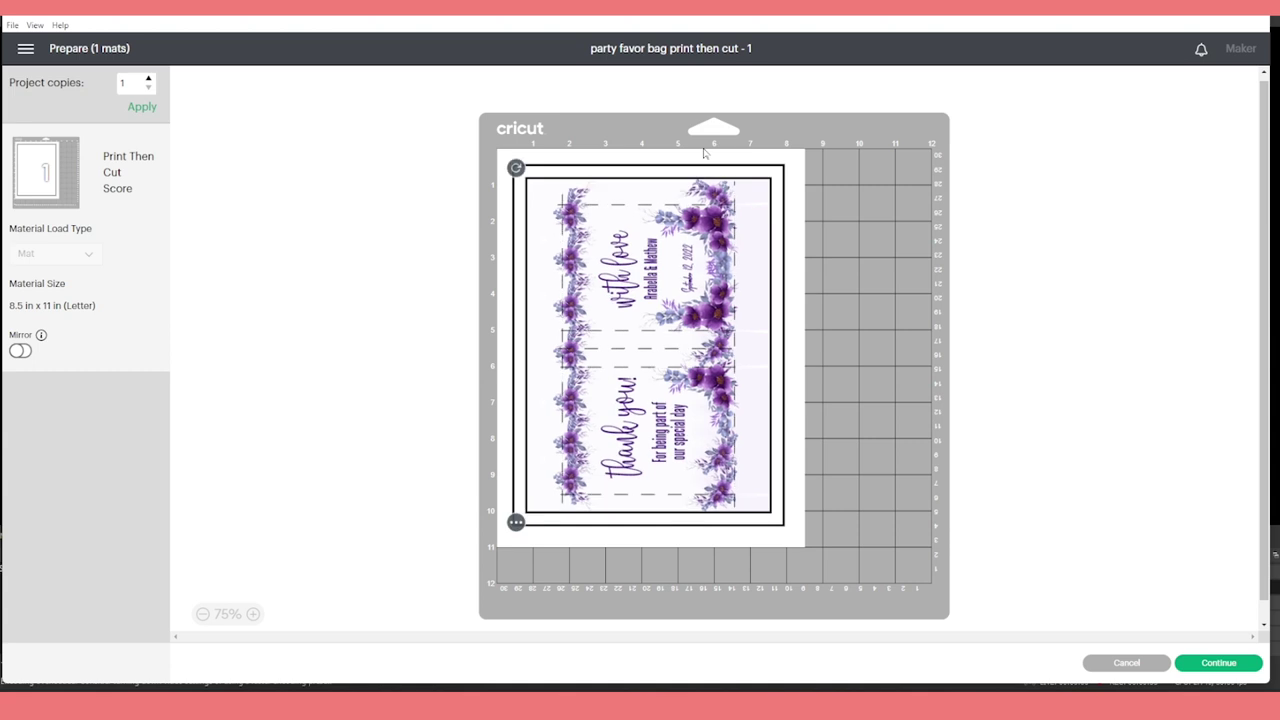
click(1230, 668)
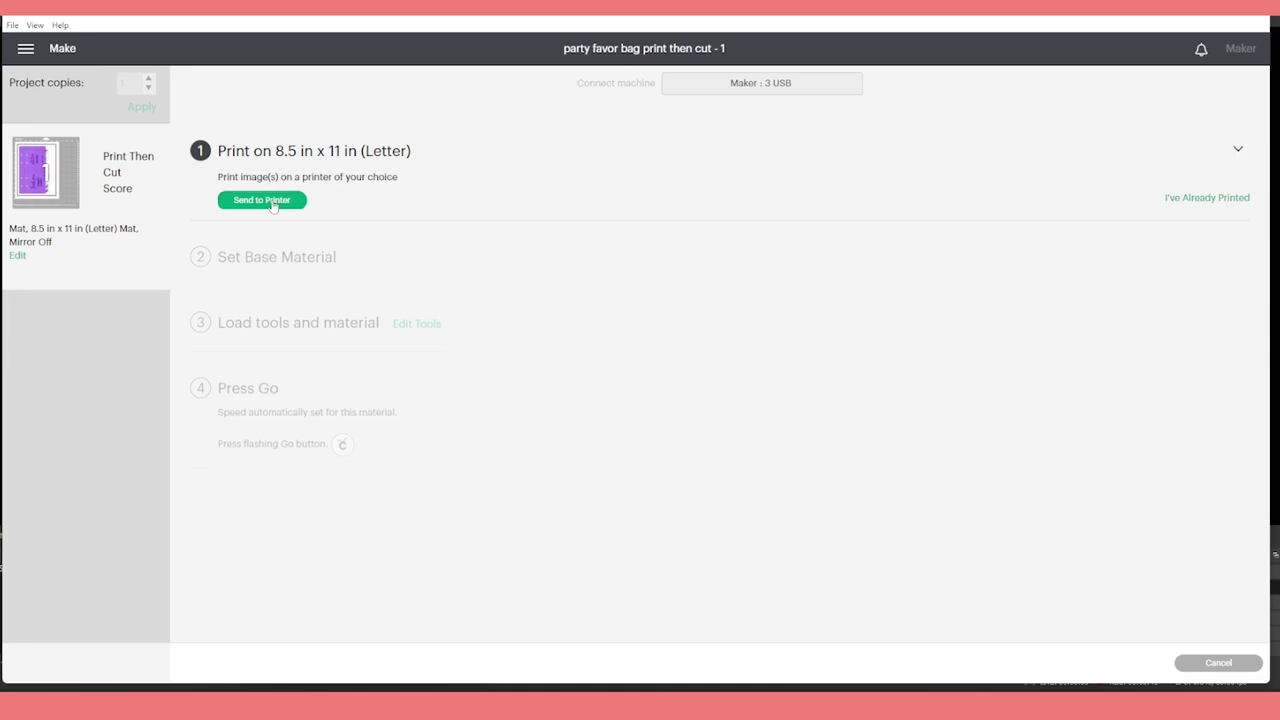
click(272, 203)
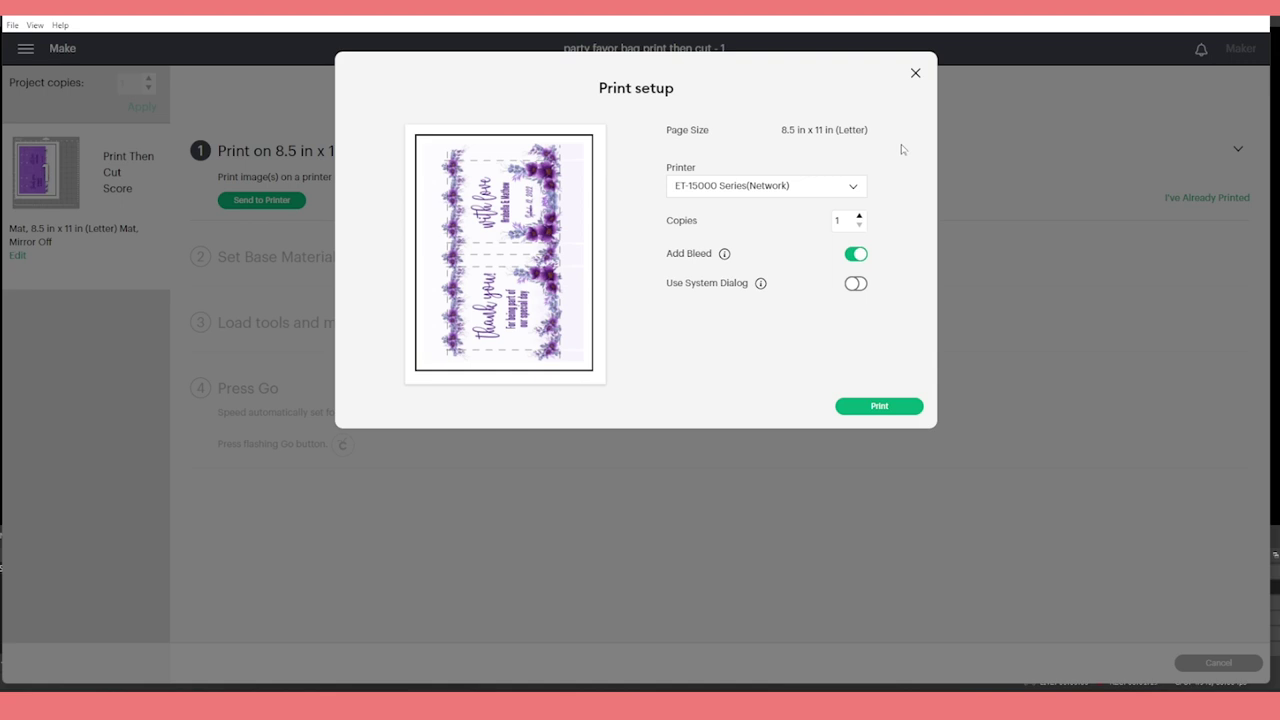
- Choose the Canon G6000 series as the printer for the bag
click(855, 187)
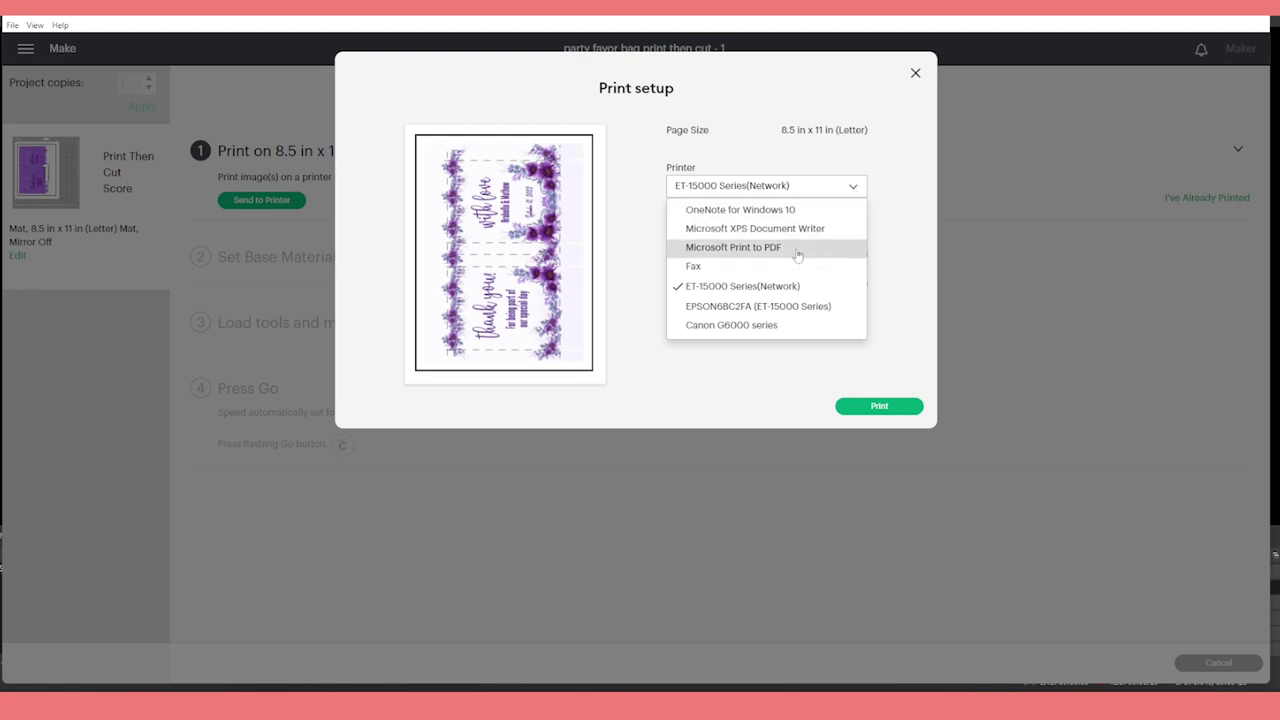
click(853, 186)
click(853, 186)
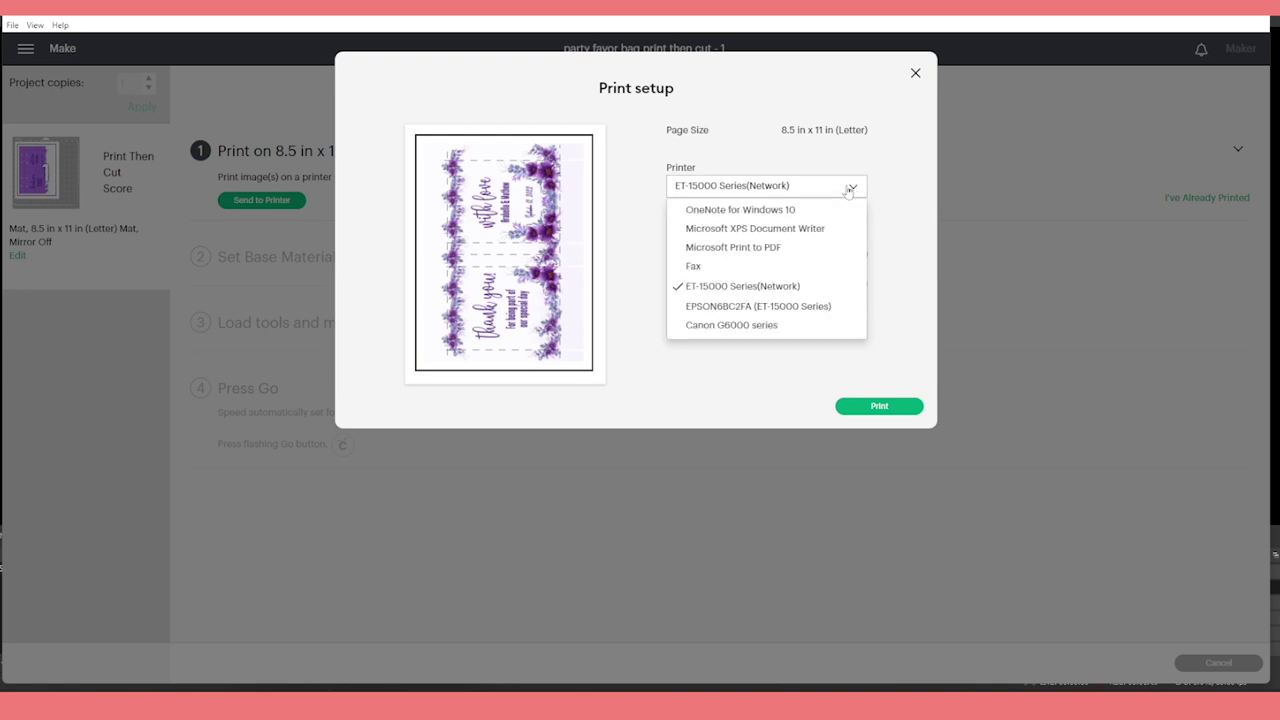
click(922, 184)
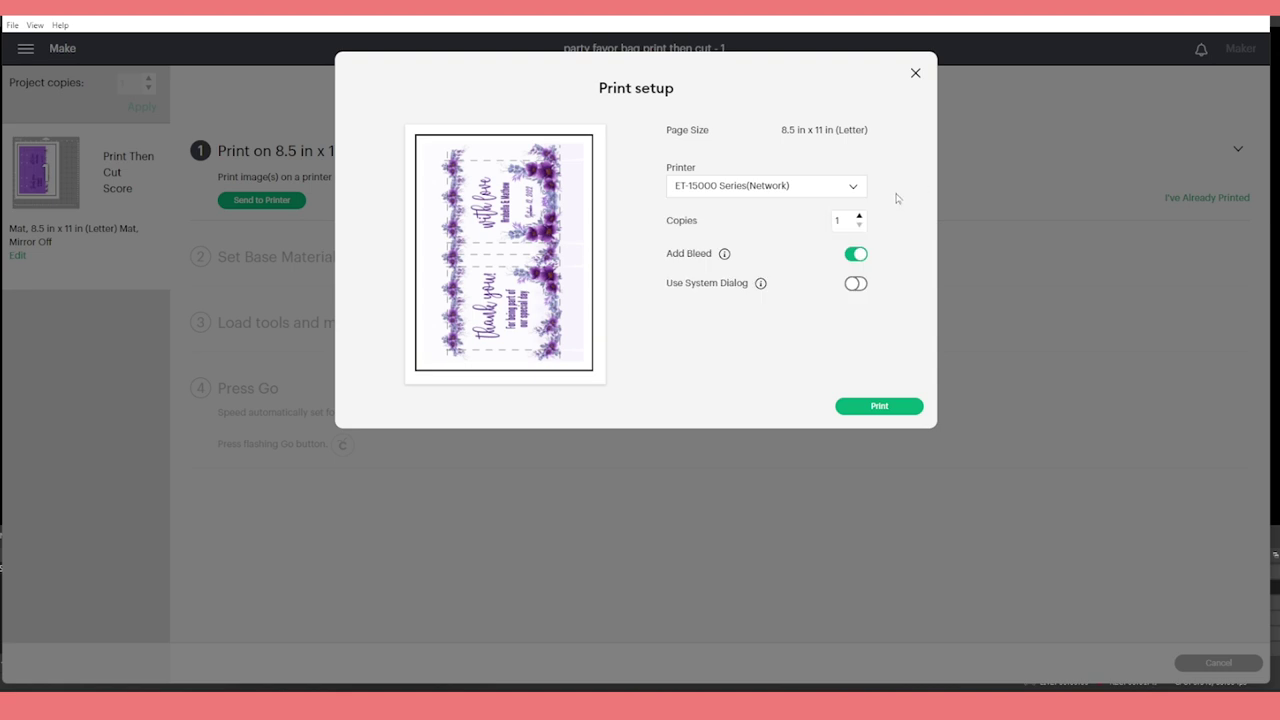
click(835, 188)
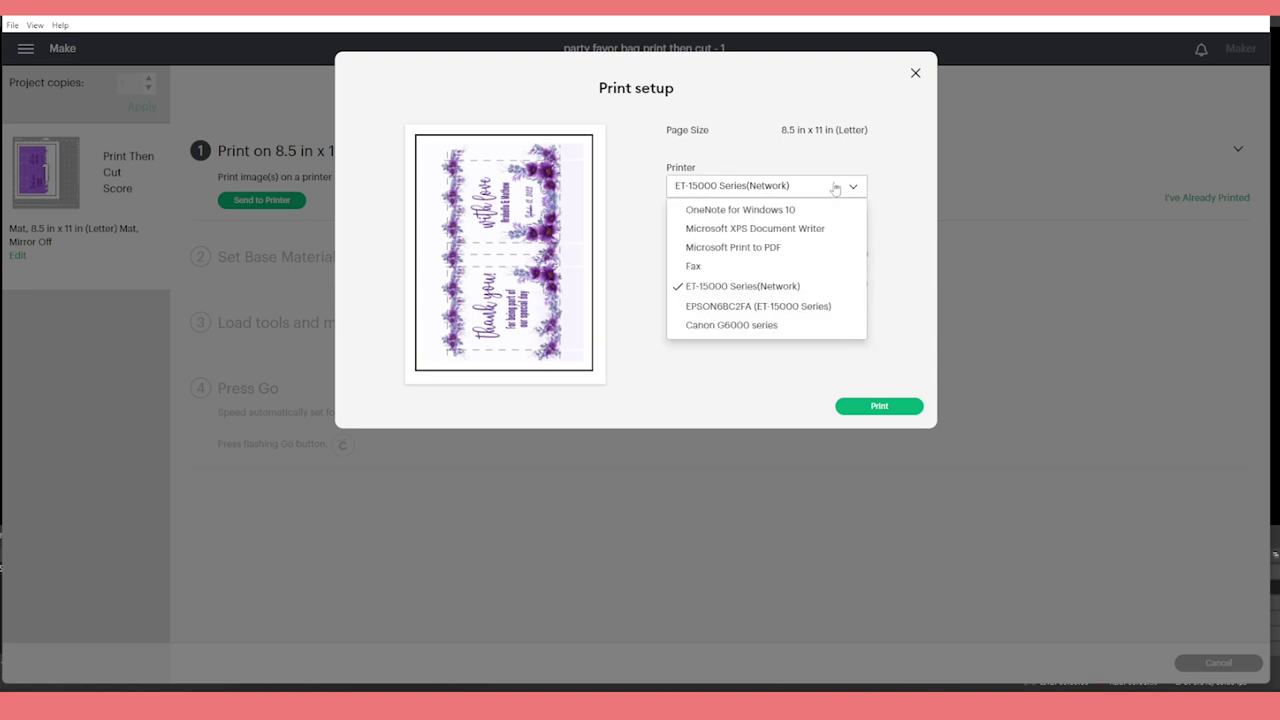
click(790, 330)
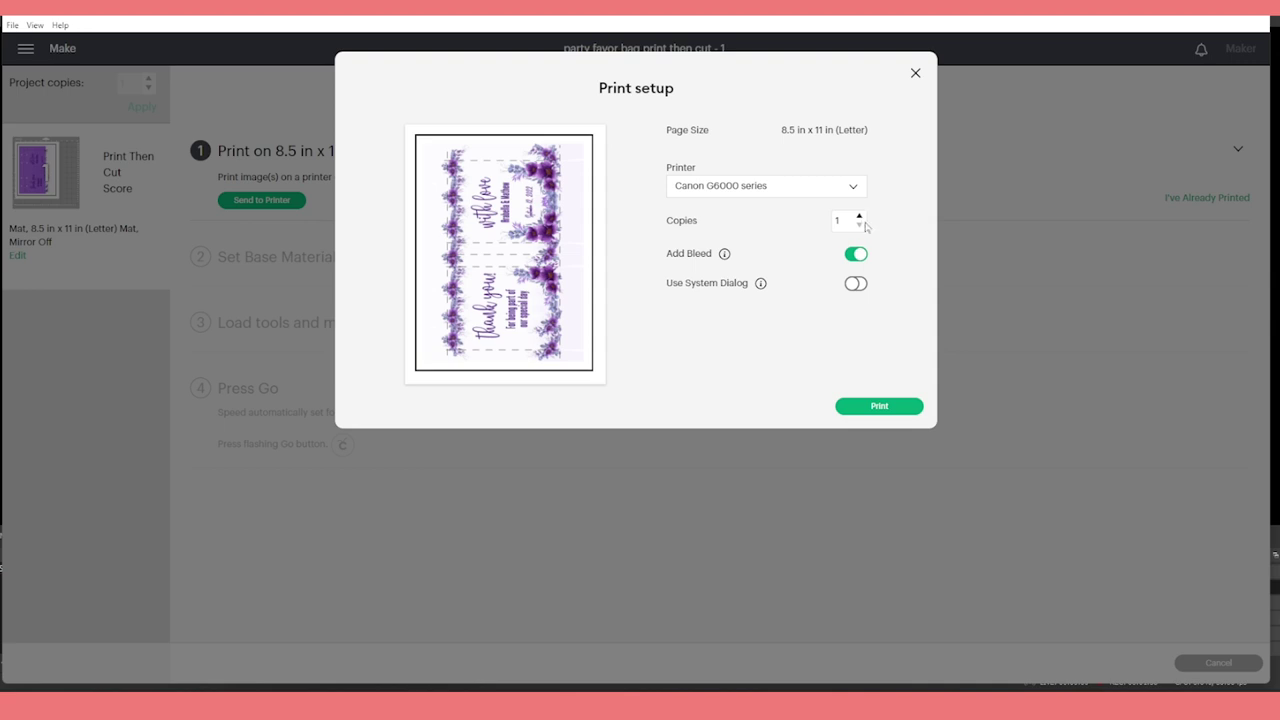
- Turn off Add Bleed, enable Use System Dialog and continue to the system print dialog
click(859, 256)
click(853, 285)
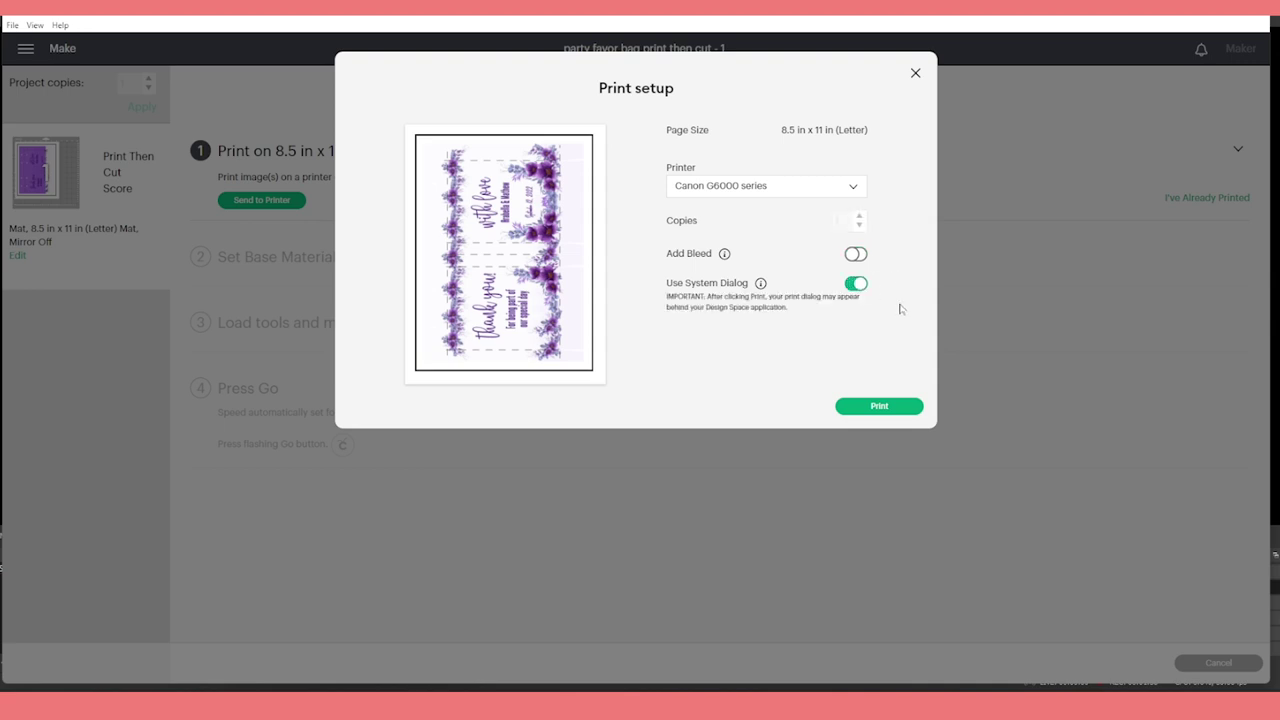
click(881, 408)
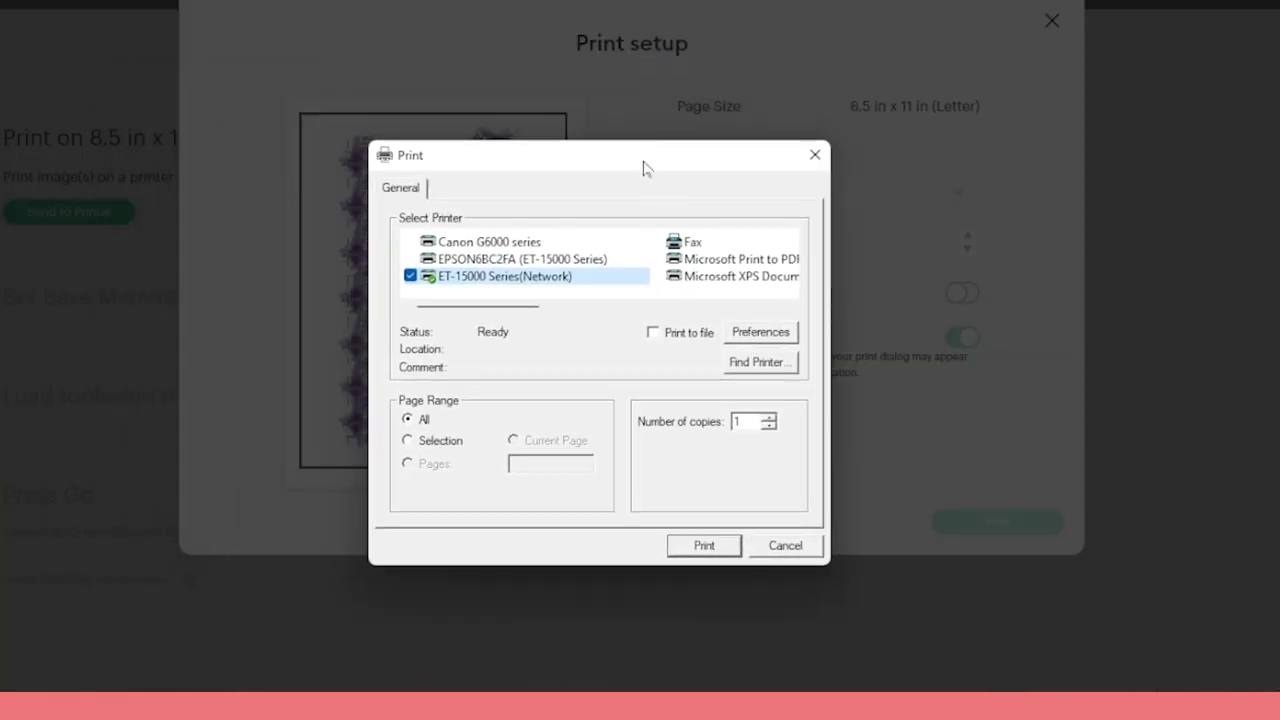
- Choose the Canon G6000 series for the print job and use the Photo Printing preset in its printing preferences
click(545, 242)
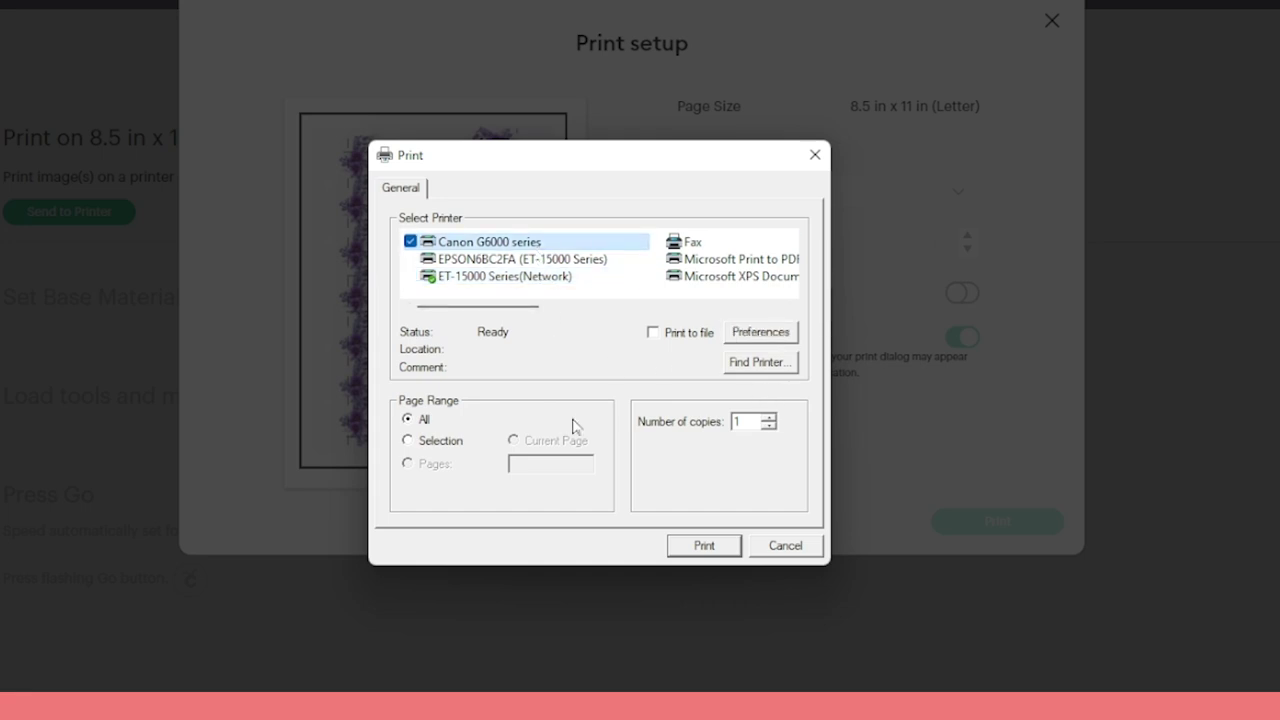
click(786, 338)
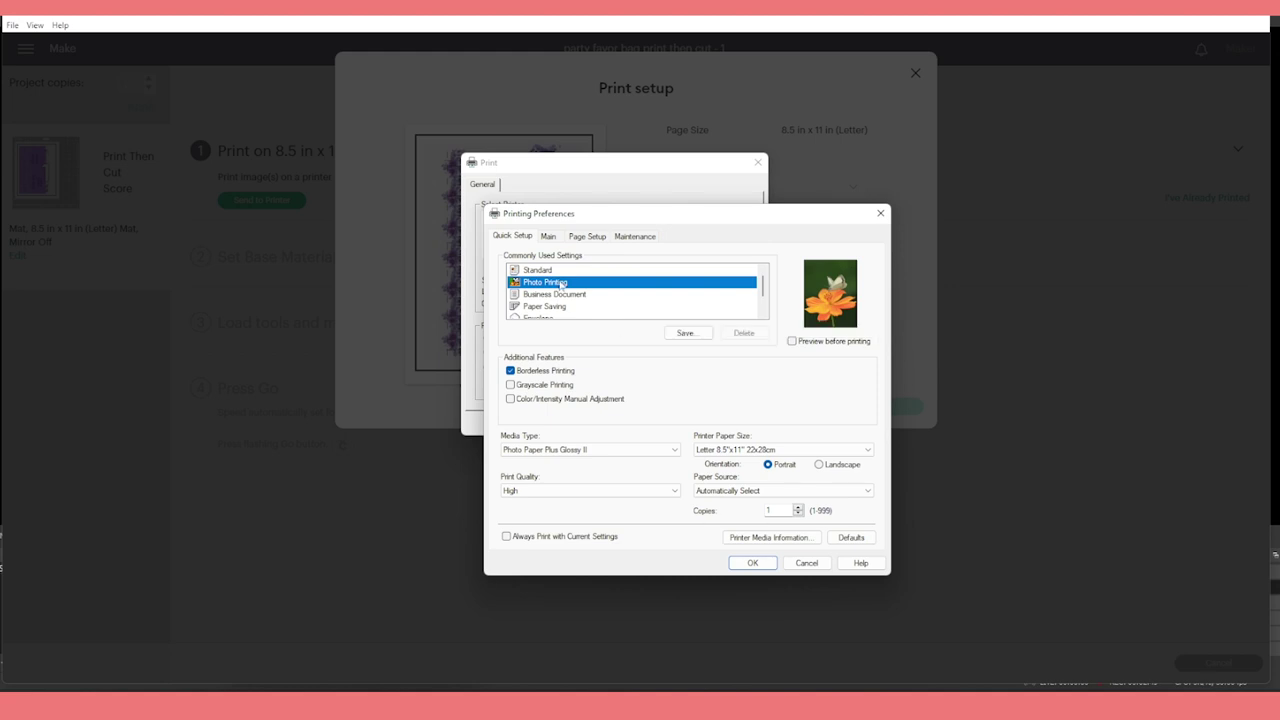
- Check the photo paper media types, keep Photo Paper Plus Glossy II, and print the bag with these preferences
click(559, 453)
click(559, 453)
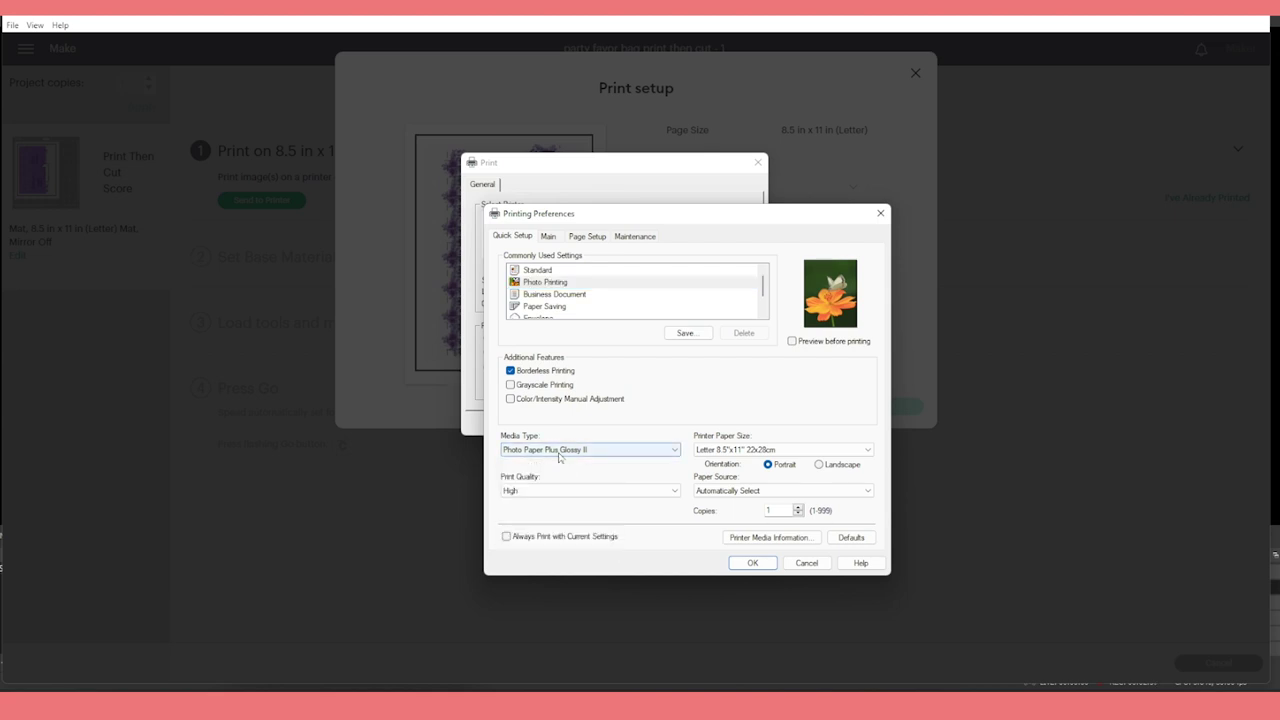
click(559, 453)
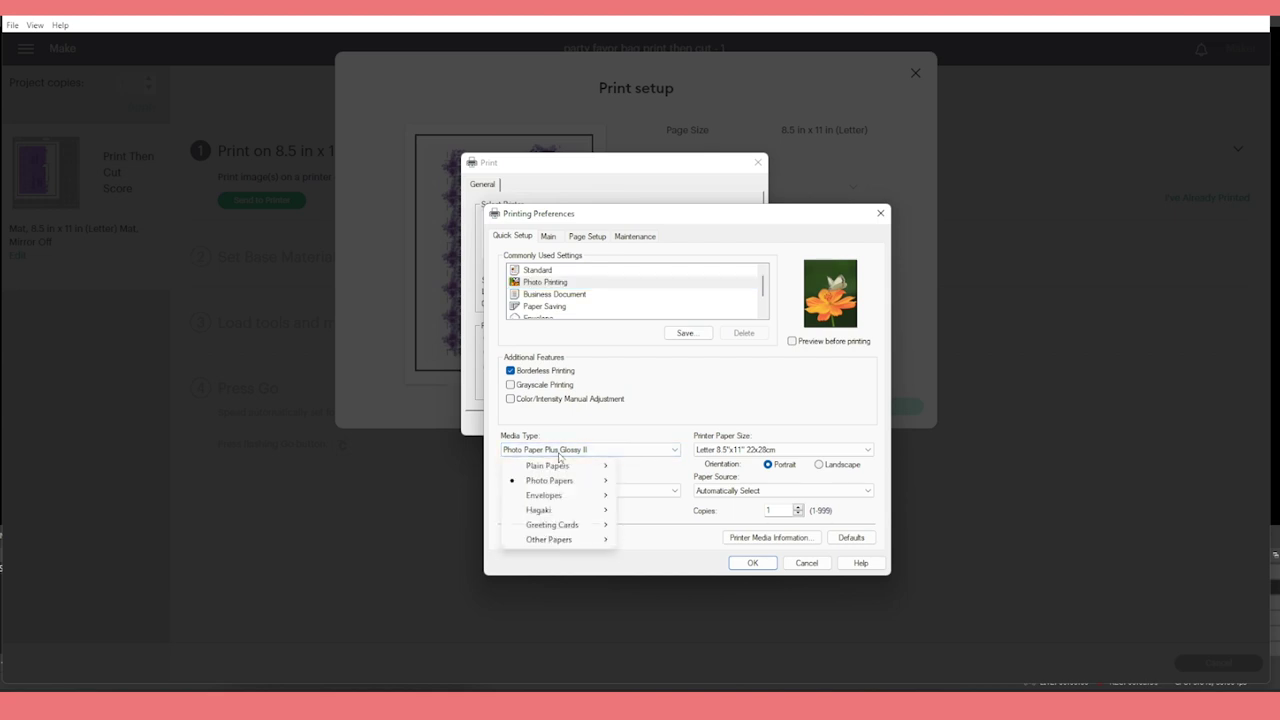
mouse_move(580, 481)
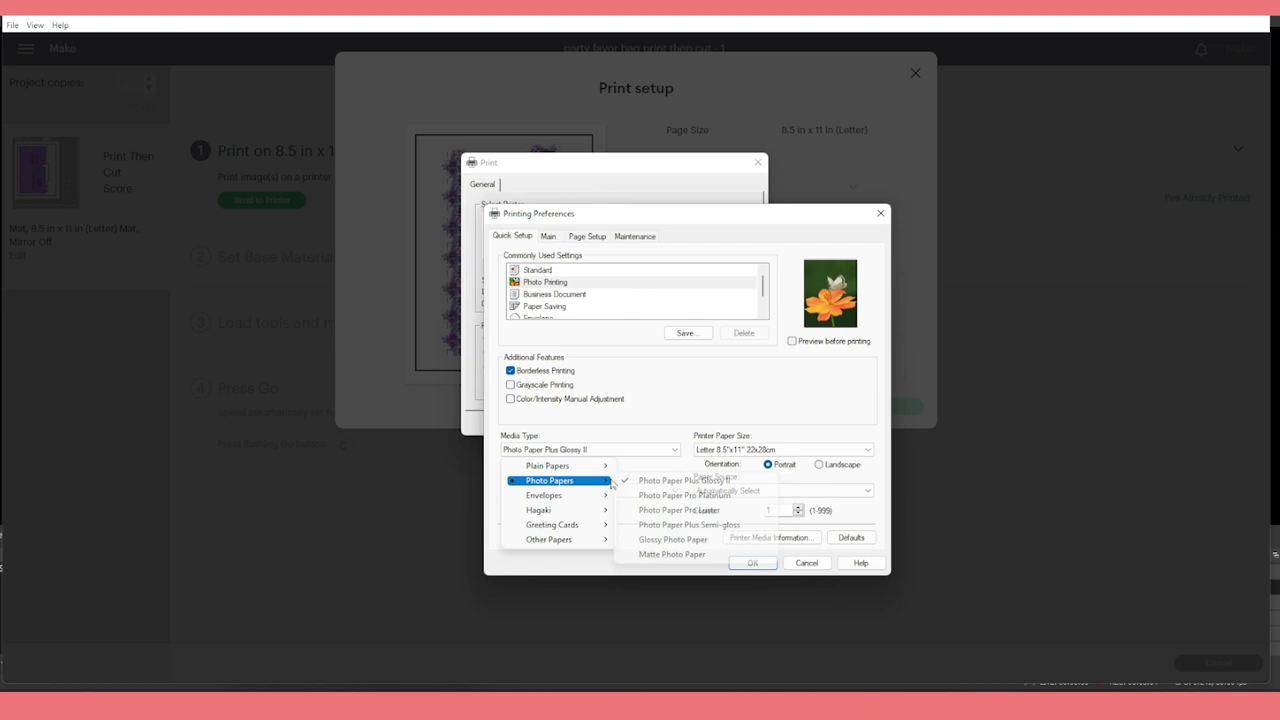
click(674, 557)
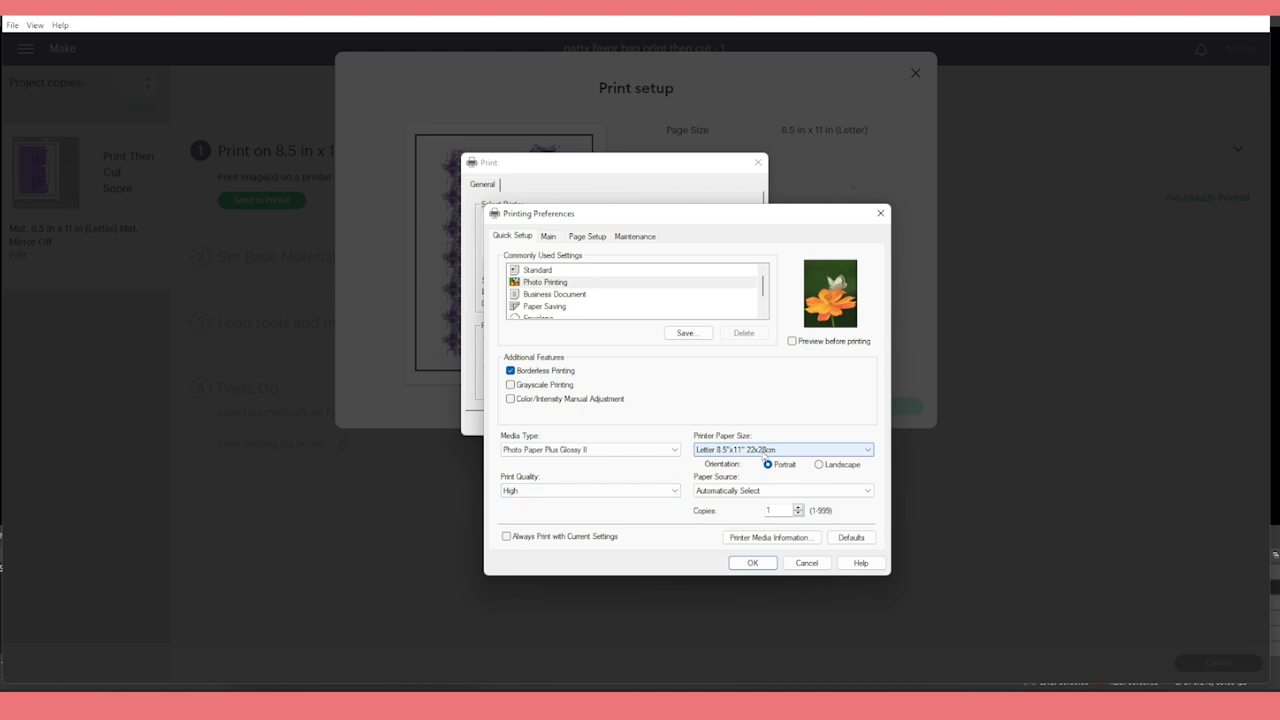
click(760, 565)
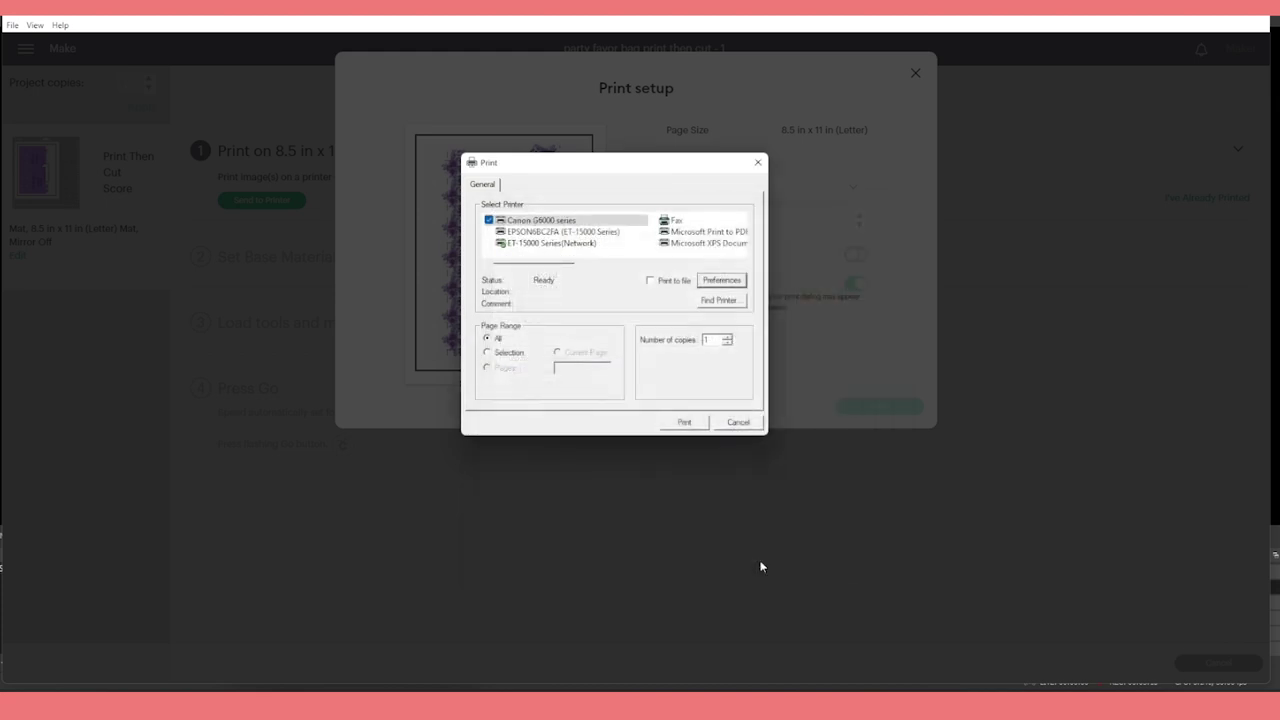
click(685, 422)
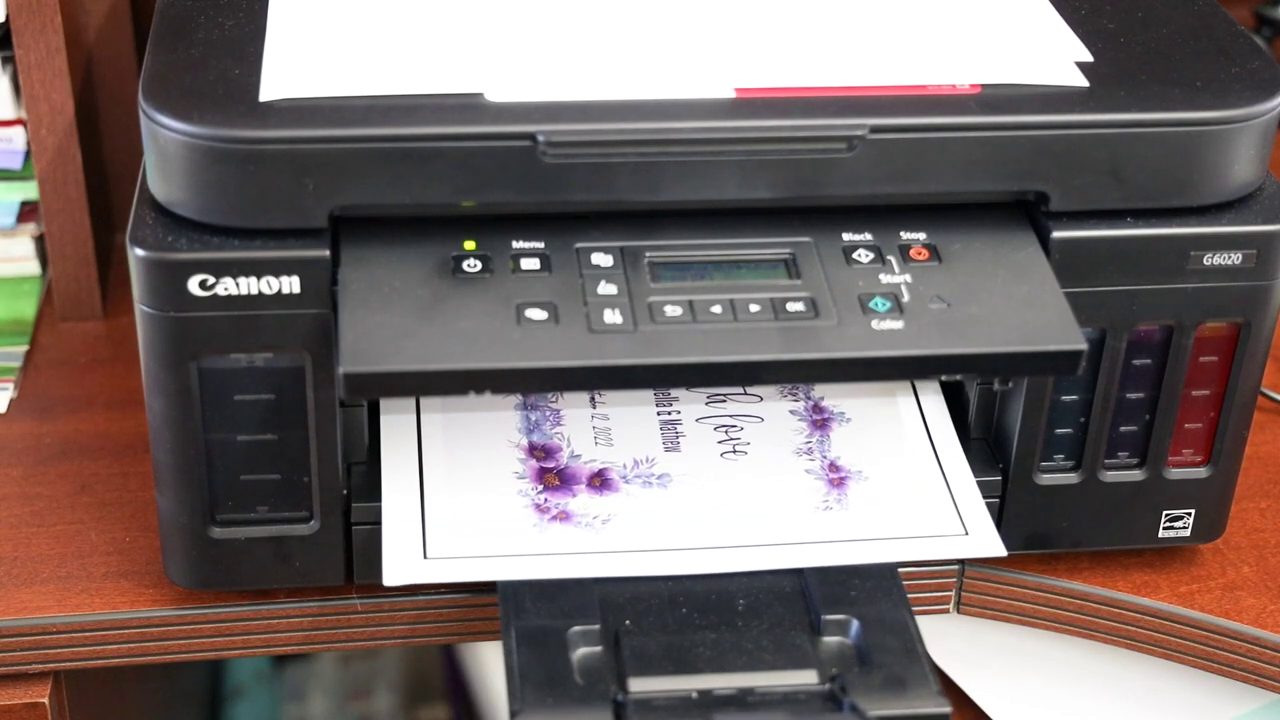